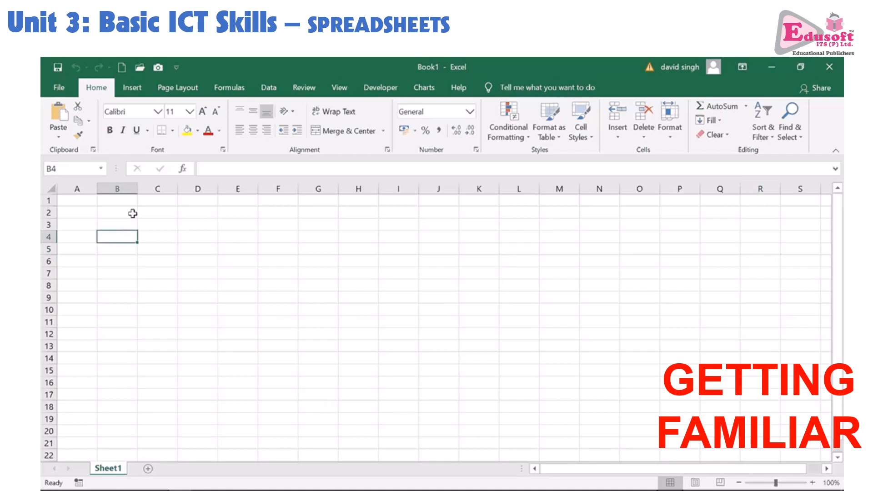
{"action": "left_click", "coordinate": [132, 213]}
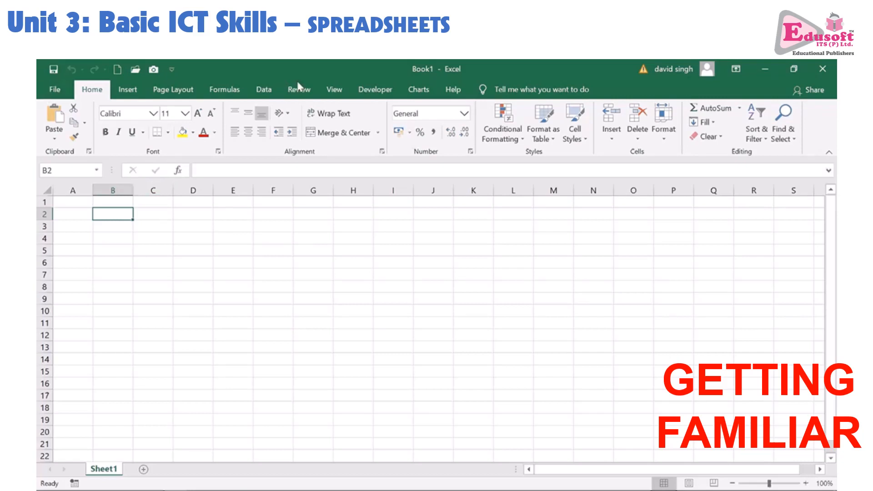
{"action": "left_click", "coordinate": [128, 93]}
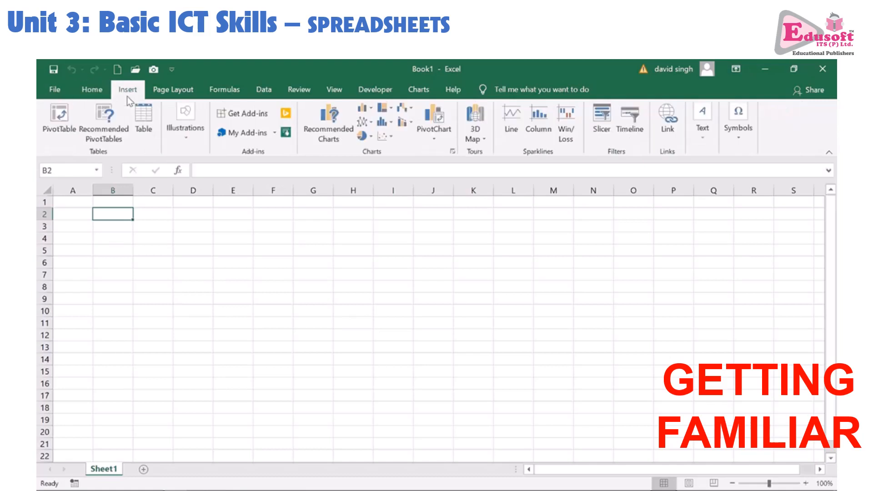
{"action": "left_click", "coordinate": [187, 90]}
{"action": "left_click", "coordinate": [223, 93]}
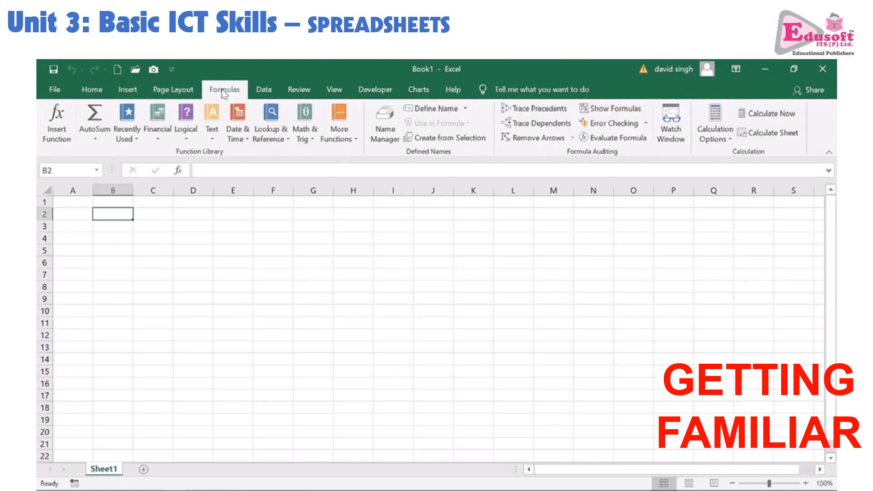
{"action": "left_click", "coordinate": [267, 91]}
{"action": "left_click", "coordinate": [84, 96]}
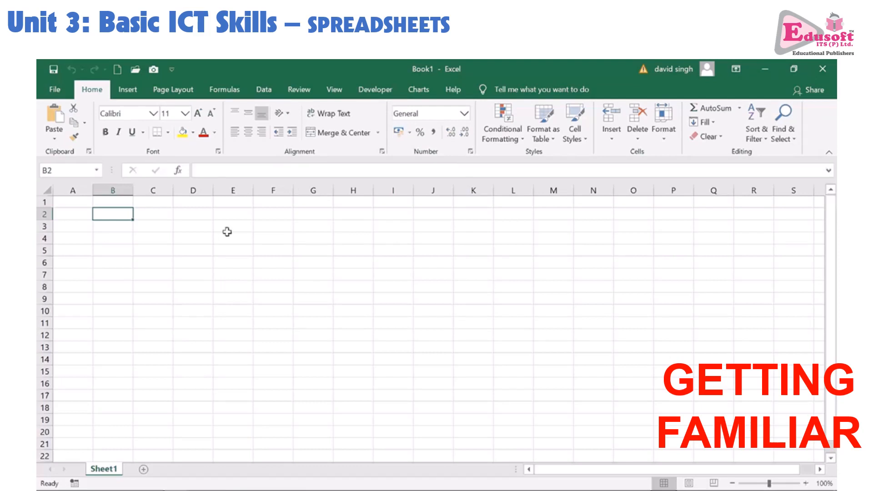
{"action": "left_click", "coordinate": [215, 172]}
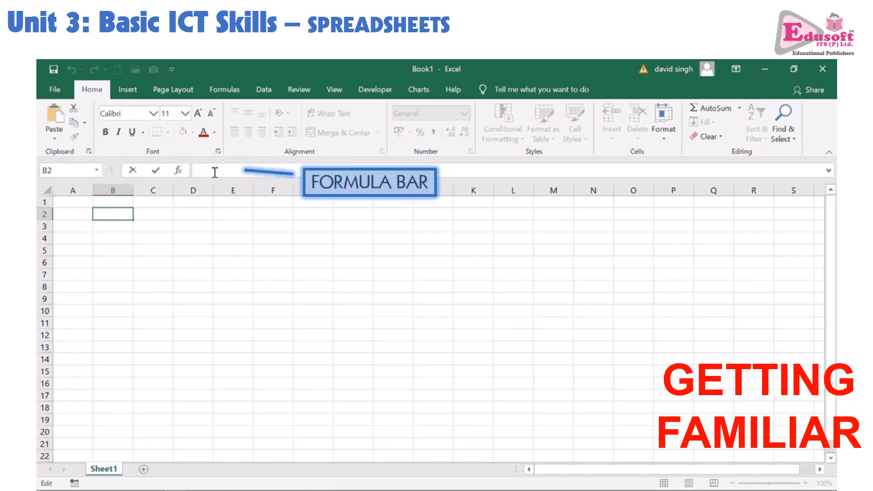
{"action": "left_click", "coordinate": [145, 238]}
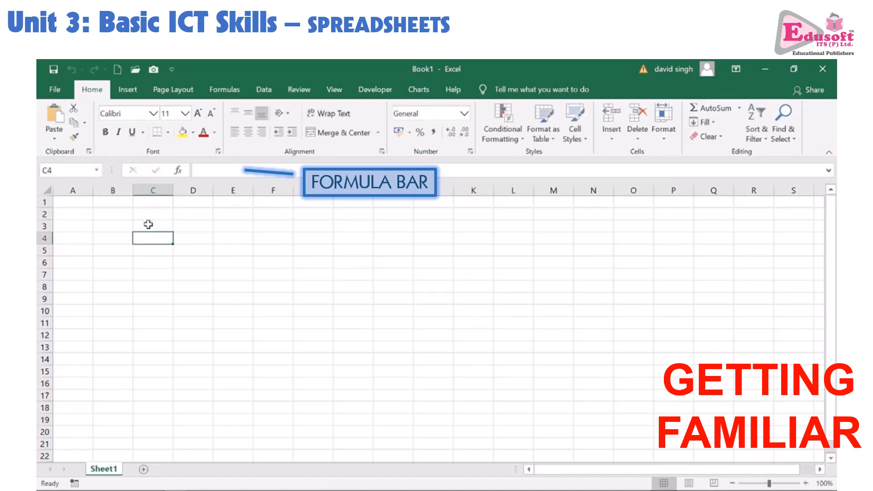
Enter the text "this is some data" in cell C3 and reselect that cell
{"action": "left_click", "coordinate": [148, 225]}
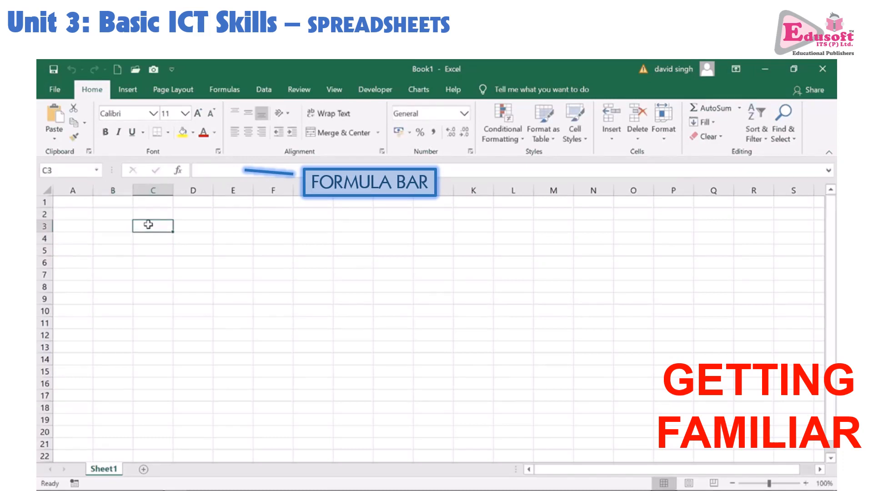
{"action": "type", "text": "this is"}
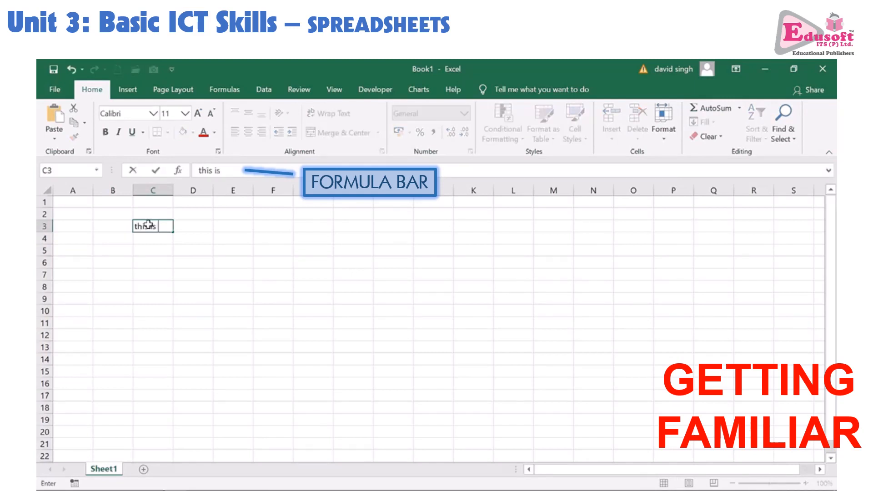
{"action": "type", "text": " some datat"}
{"action": "key", "text": "Return"}
{"action": "left_click", "coordinate": [149, 224]}
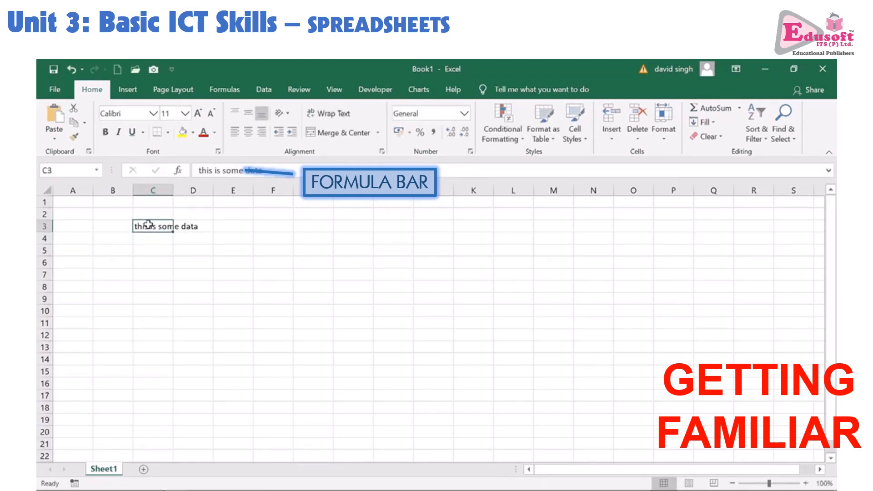
Enter the formula =5+2 in cell E2
{"action": "key", "text": "Down"}
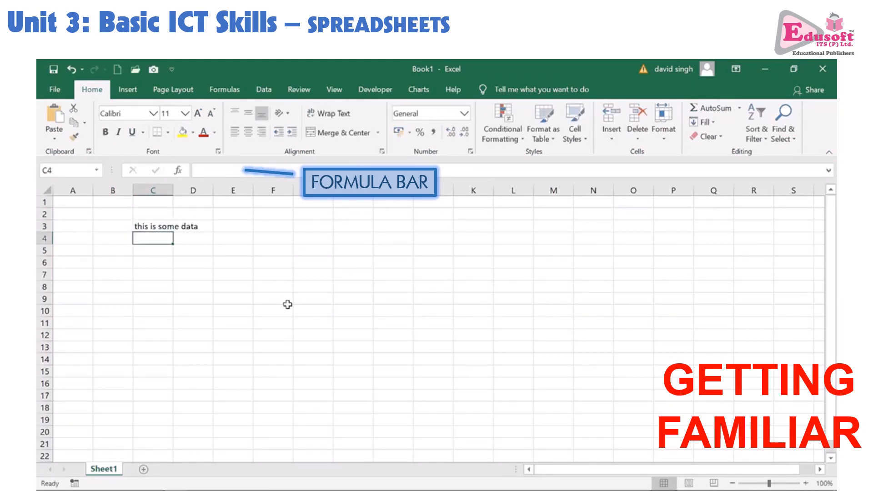
{"action": "key", "text": "Up"}
{"action": "key", "text": "Up"}
{"action": "key", "text": "Down"}
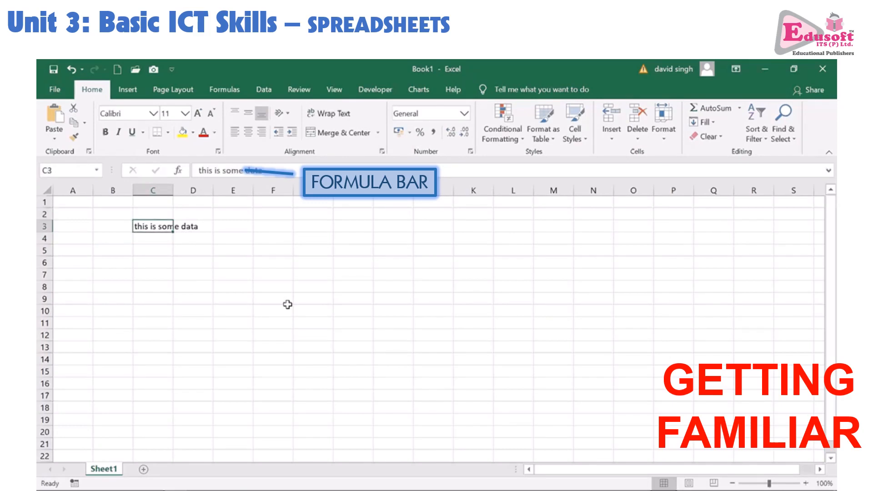
{"action": "key", "text": "Up"}
{"action": "key", "text": "Right"}
{"action": "key", "text": "Right"}
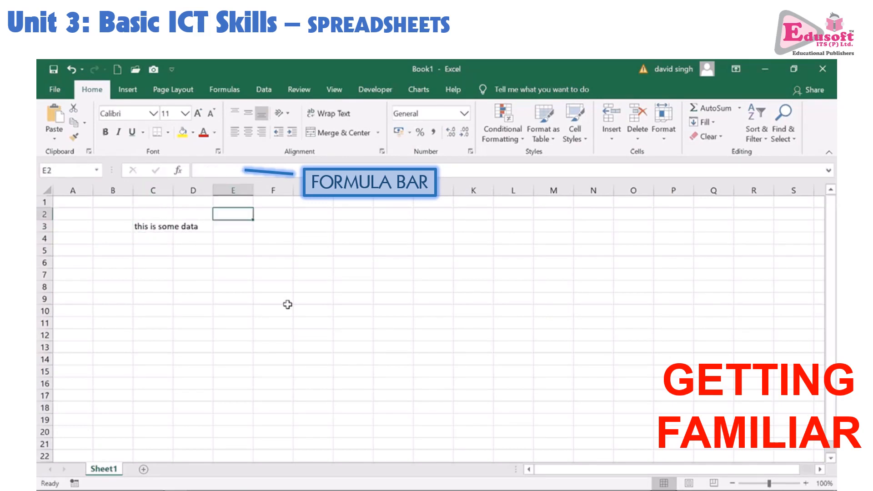
{"action": "type", "text": "=5+2"}
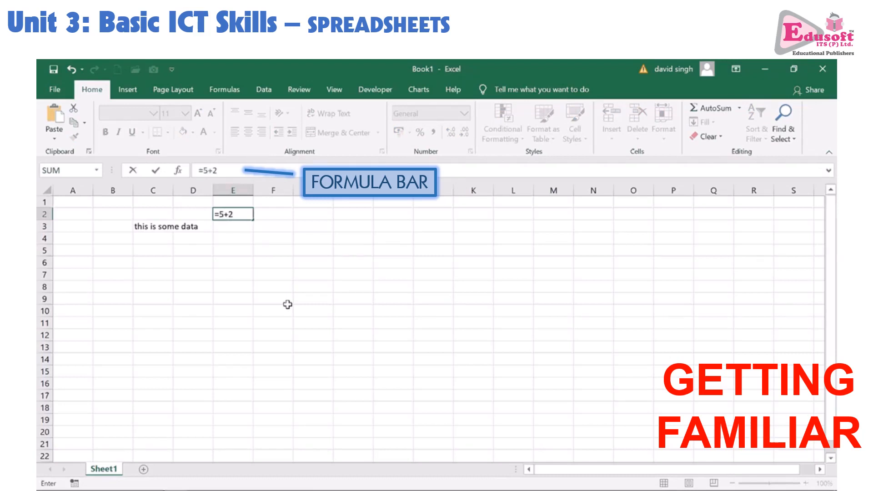
{"action": "key", "text": "Return"}
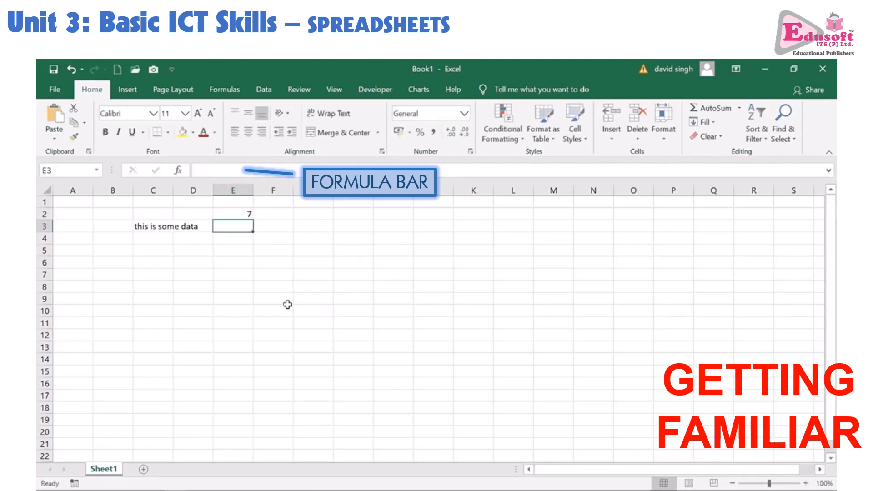
Change the formula in cell E2 to =5+3
{"action": "key", "text": "Up"}
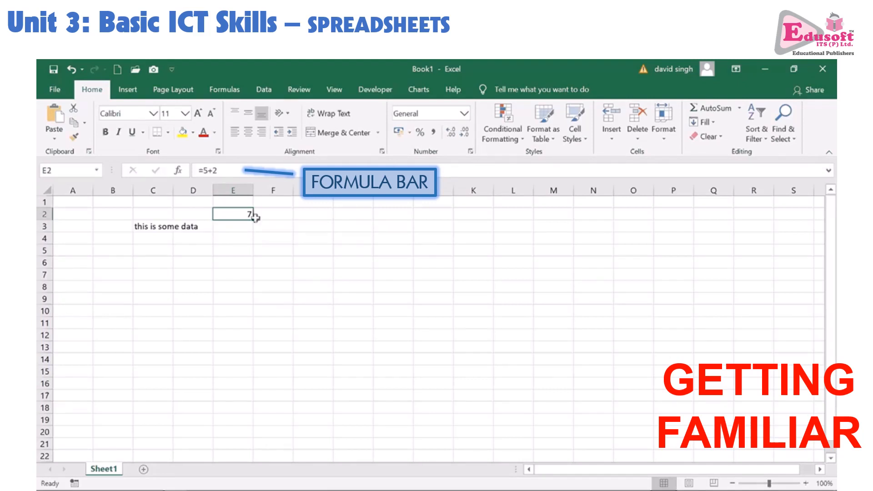
{"action": "left_click", "coordinate": [234, 169]}
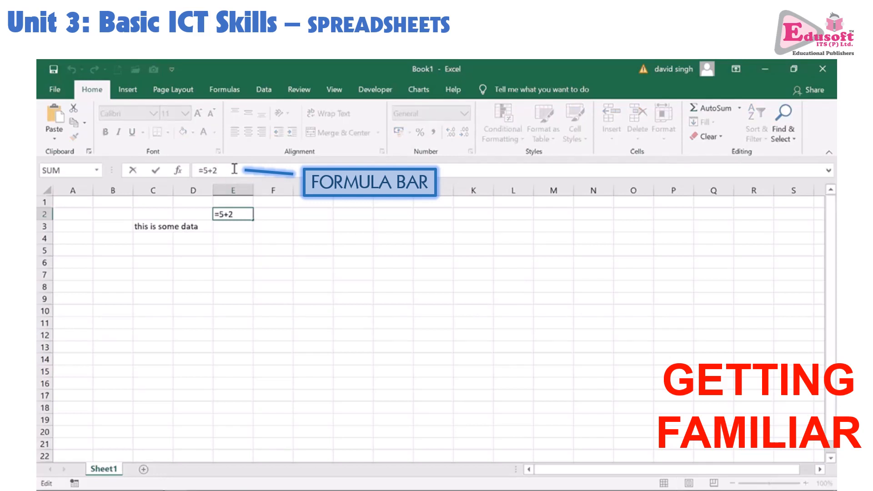
{"action": "key", "text": "BackSpace"}
{"action": "type", "text": "3"}
{"action": "key", "text": "Return"}
Shorten the text in cell C3 so that it reads only "this"
{"action": "left_click", "coordinate": [137, 228]}
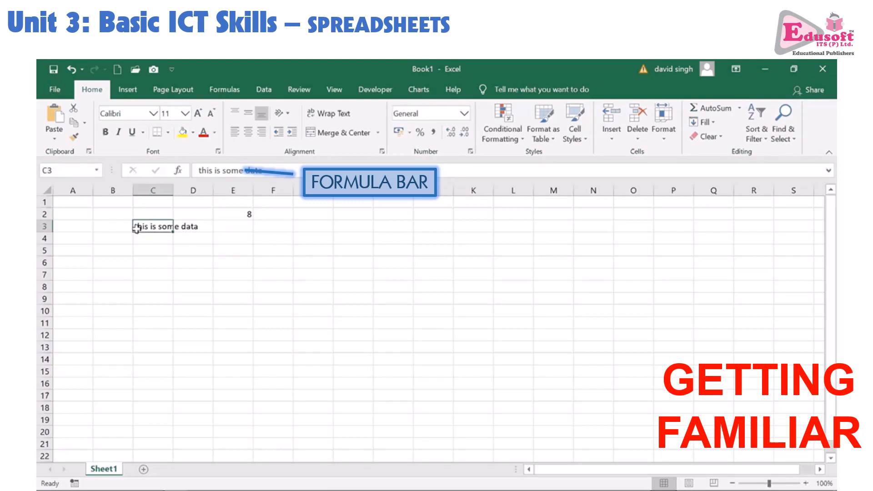
{"action": "left_click", "coordinate": [290, 169]}
{"action": "key", "text": "BackSpace"}
{"action": "key", "text": "BackSpace"}
{"action": "key", "text": "BackSpace"}
{"action": "key", "text": "BackSpace"}
{"action": "key", "text": "BackSpace"}
{"action": "key", "text": "BackSpace"}
{"action": "key", "text": "BackSpace"}
{"action": "key", "text": "BackSpace"}
{"action": "key", "text": "BackSpace"}
{"action": "key", "text": "BackSpace"}
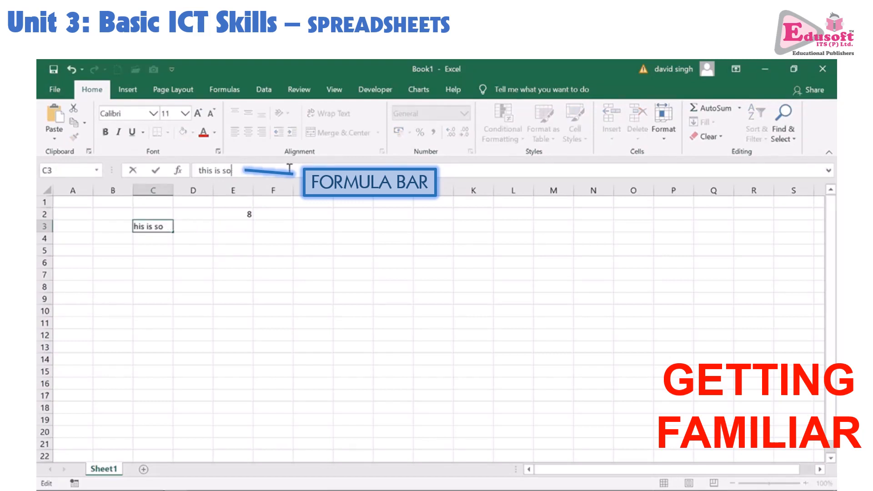
{"action": "key", "text": "BackSpace"}
{"action": "key", "text": "BackSpace"}
{"action": "key", "text": "BackSpace"}
{"action": "key", "text": "Return"}
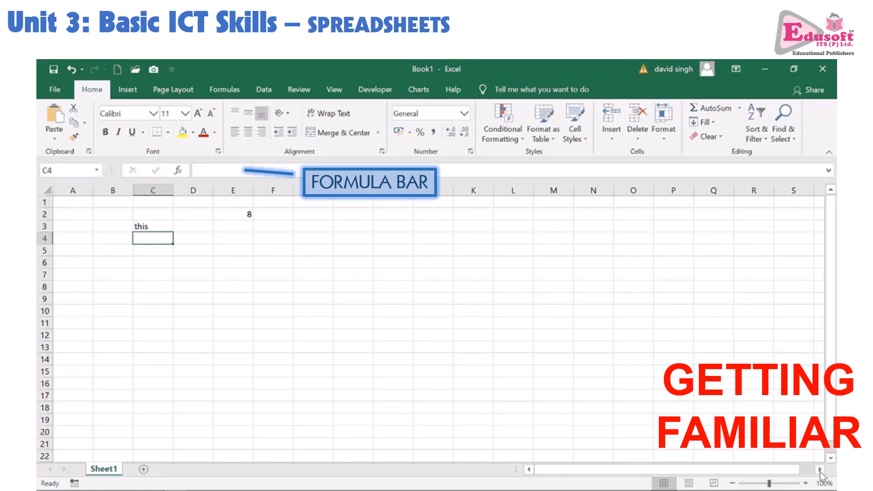
{"action": "left_click_drag", "start_coordinate": [820, 470], "coordinate": [820, 470]}
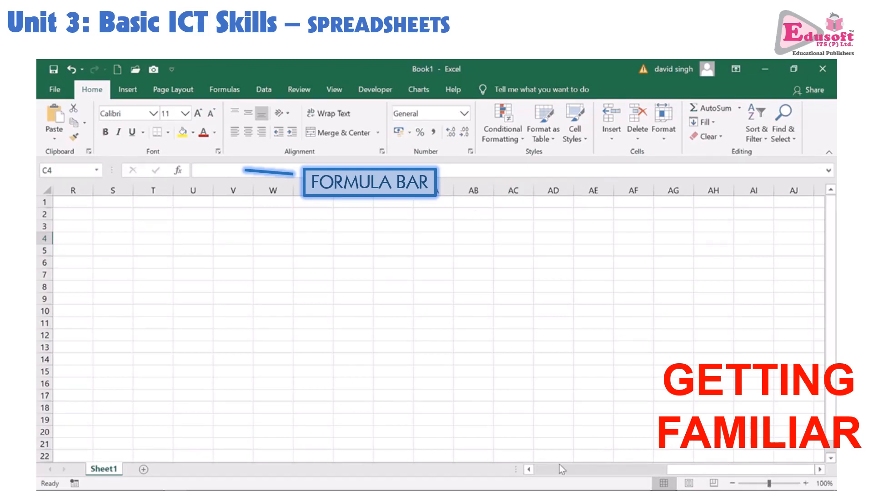
{"action": "left_click", "coordinate": [547, 470]}
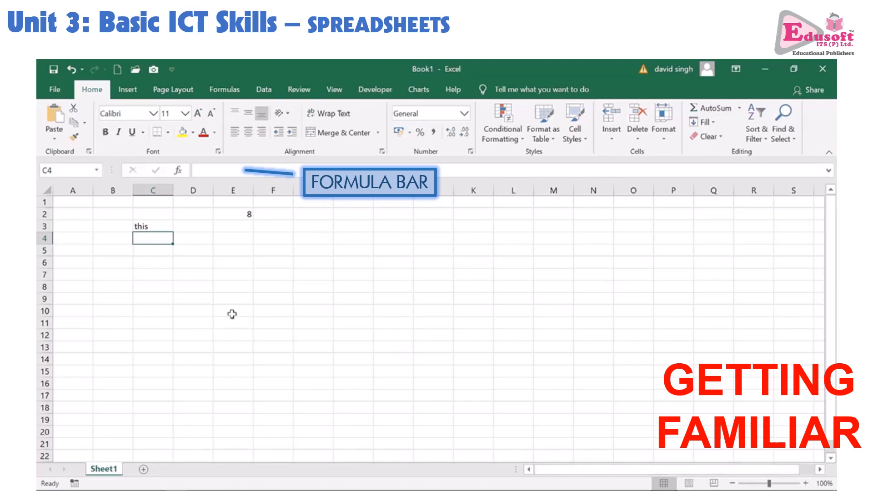
Select various cells across the sheet to examine how the displayed cell address follows the active cell
{"action": "left_click", "coordinate": [377, 254]}
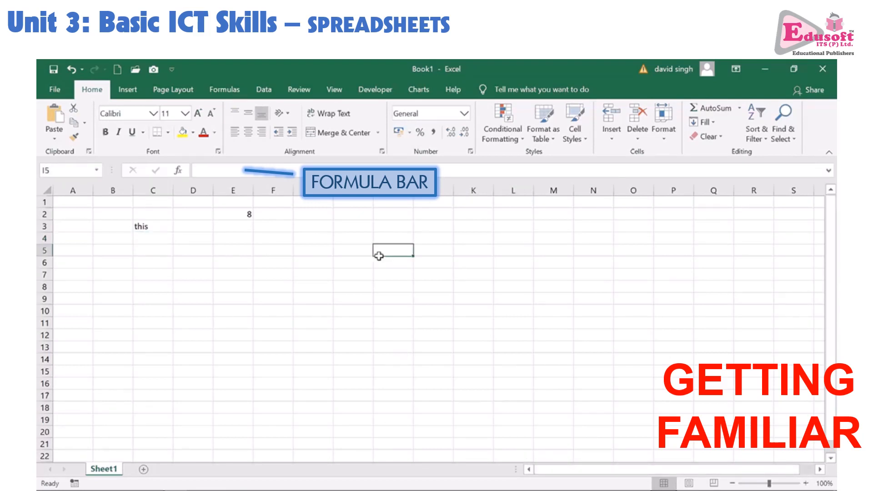
{"action": "left_click", "coordinate": [201, 215]}
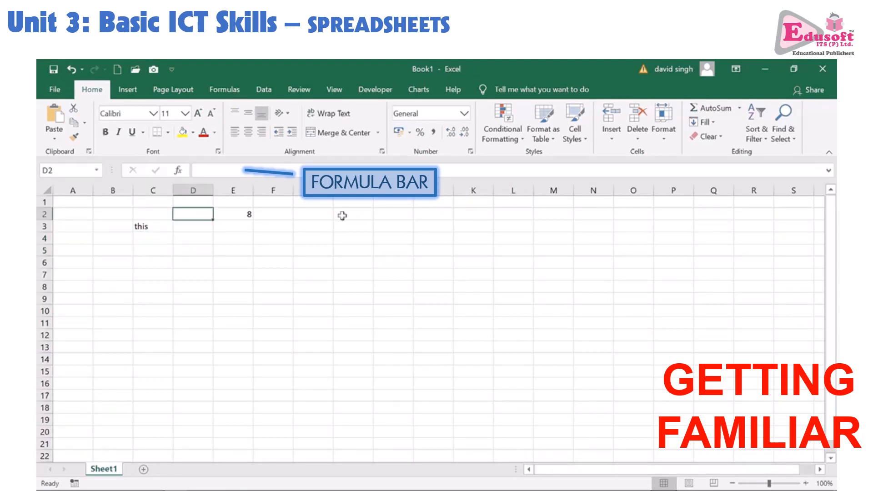
{"action": "left_click", "coordinate": [423, 223]}
{"action": "left_click", "coordinate": [199, 249]}
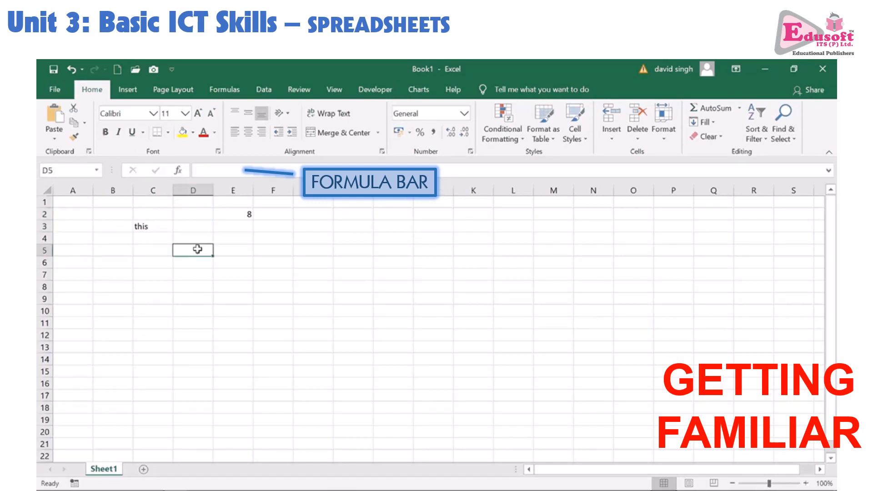
{"action": "left_click", "coordinate": [325, 241]}
{"action": "key", "text": "Right"}
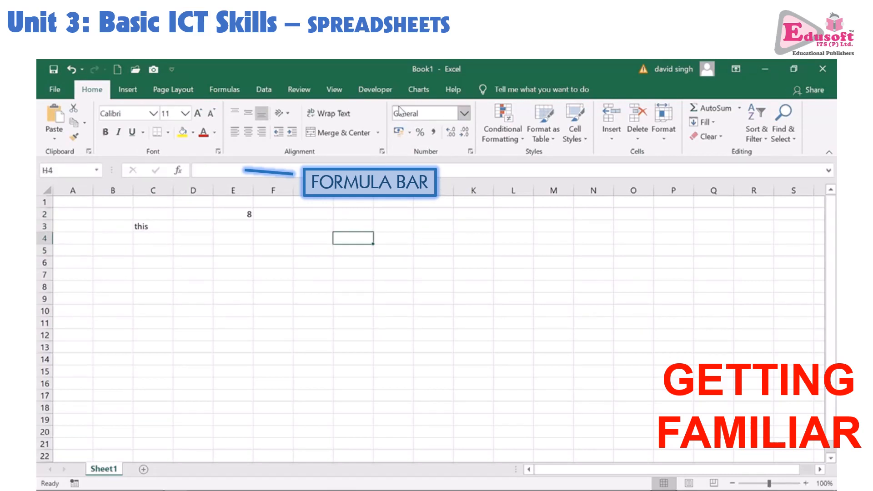
{"action": "key", "text": "Right"}
{"action": "key", "text": "Right"}
{"action": "key", "text": "Down"}
{"action": "key", "text": "Down"}
{"action": "key", "text": "Down"}
{"action": "key", "text": "Left"}
{"action": "key", "text": "Left"}
{"action": "key", "text": "Left"}
{"action": "key", "text": "Left"}
{"action": "key", "text": "Left"}
{"action": "key", "text": "Left"}
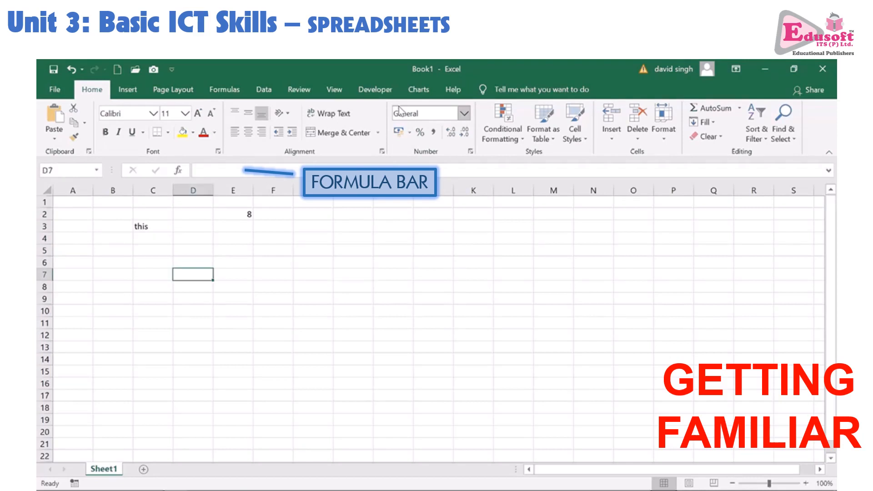
{"action": "key", "text": "Right"}
{"action": "key", "text": "Right"}
{"action": "key", "text": "Up"}
{"action": "key", "text": "Up"}
{"action": "key", "text": "Up"}
{"action": "key", "text": "Up"}
{"action": "key", "text": "Right"}
{"action": "key", "text": "Right"}
{"action": "key", "text": "Right"}
{"action": "key", "text": "Down"}
{"action": "key", "text": "Down"}
{"action": "key", "text": "Down"}
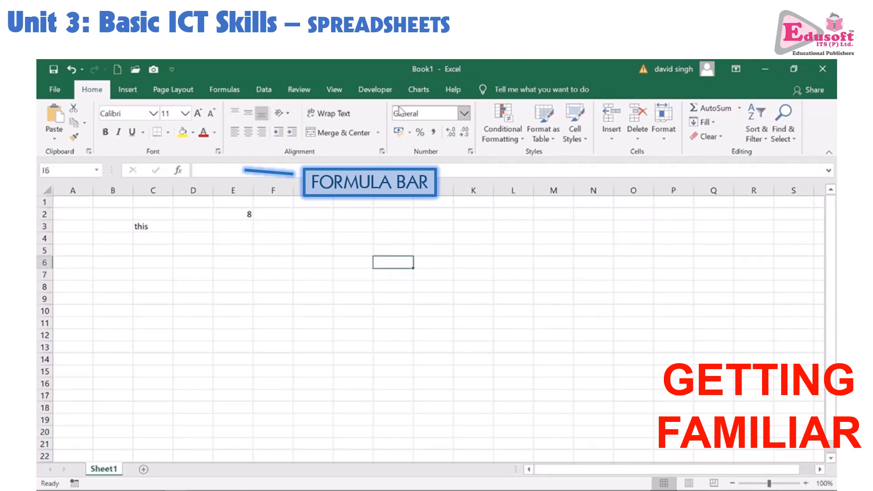
{"action": "key", "text": "Left"}
{"action": "key", "text": "Left"}
{"action": "key", "text": "Left"}
{"action": "key", "text": "Left"}
{"action": "key", "text": "Down"}
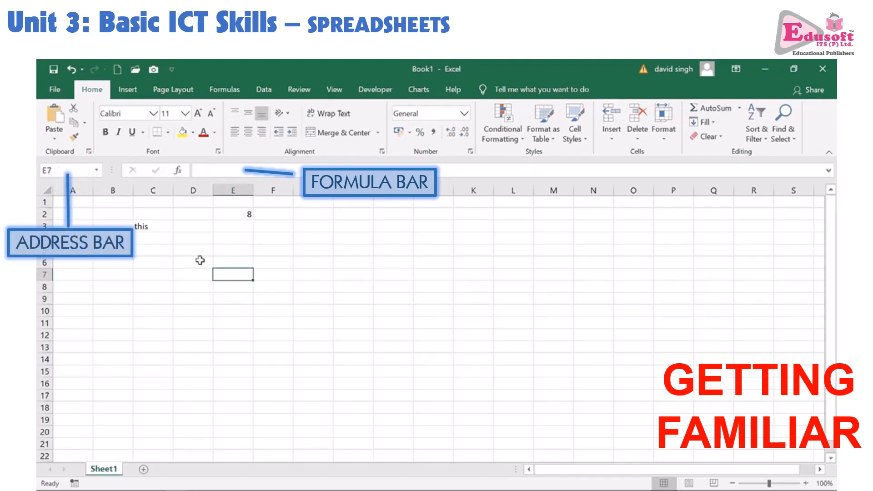
{"action": "key", "text": "Up"}
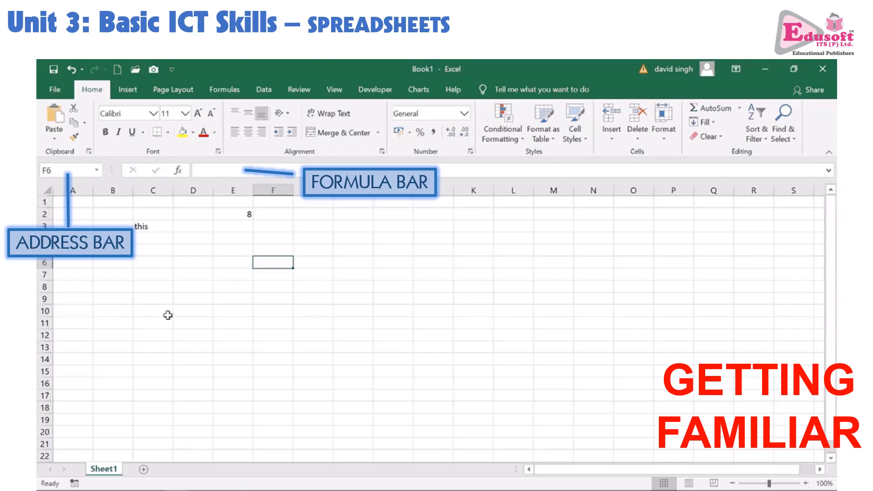
{"action": "key", "text": "Up"}
{"action": "key", "text": "Left"}
{"action": "key", "text": "Right"}
{"action": "key", "text": "Right"}
{"action": "key", "text": "Right"}
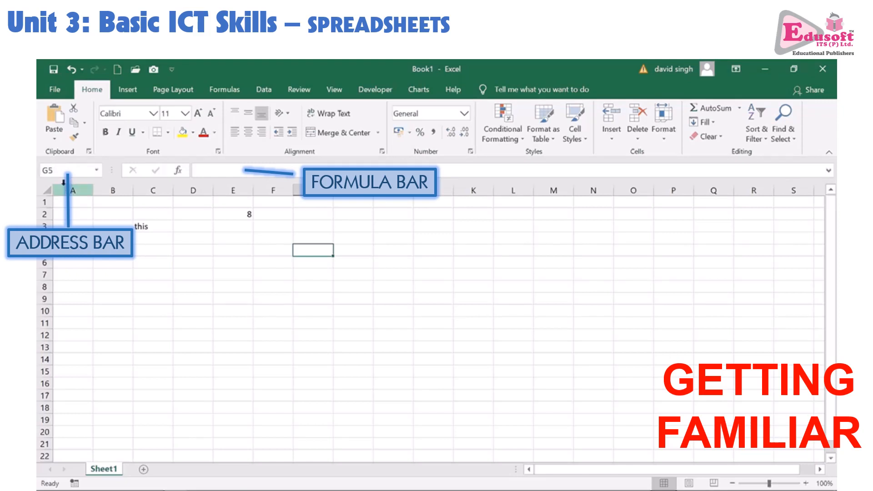
Jump directly to cell PR213 by its address, and return to cell A1
{"action": "left_click", "coordinate": [68, 170]}
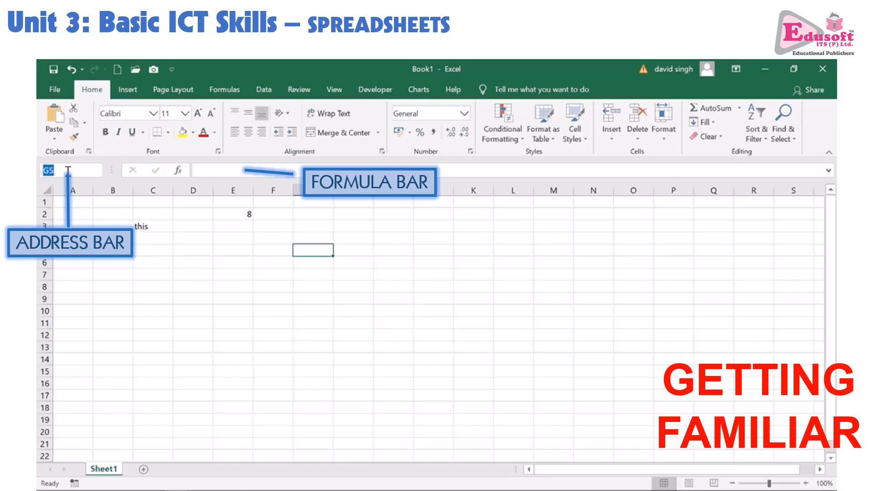
{"action": "type", "text": "PR"}
{"action": "key", "text": "Caps_Lock"}
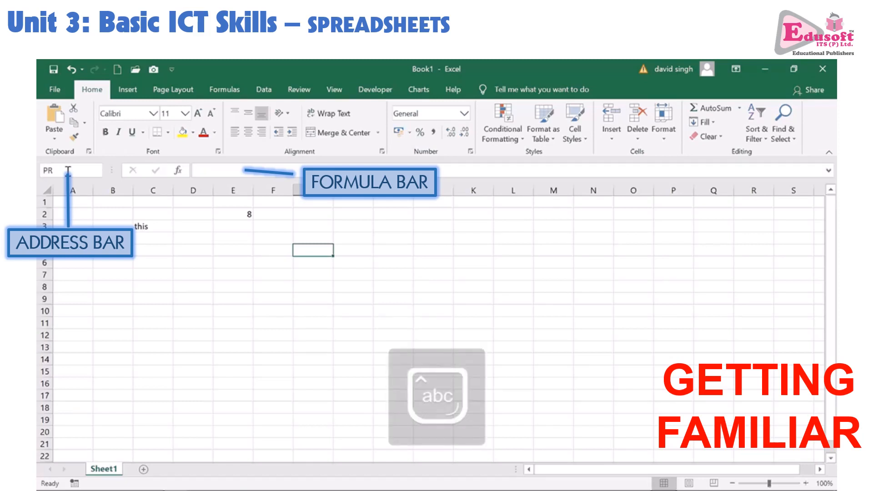
{"action": "type", "text": "213"}
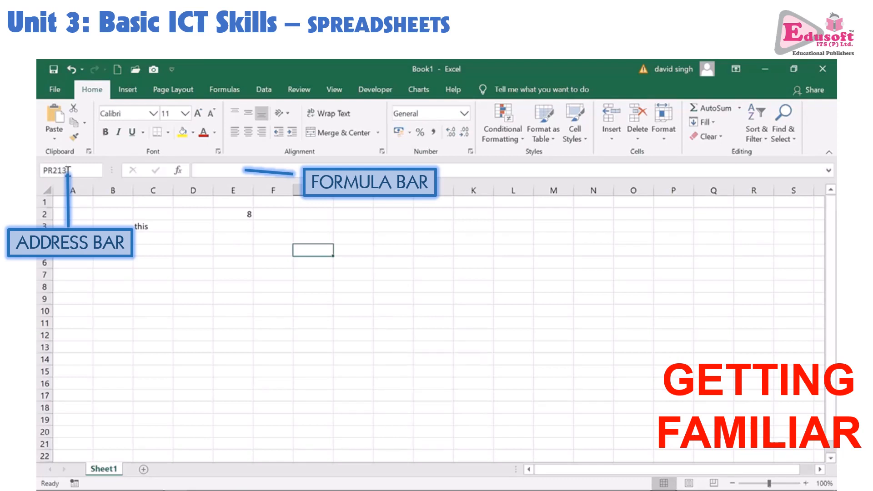
{"action": "key", "text": "Return"}
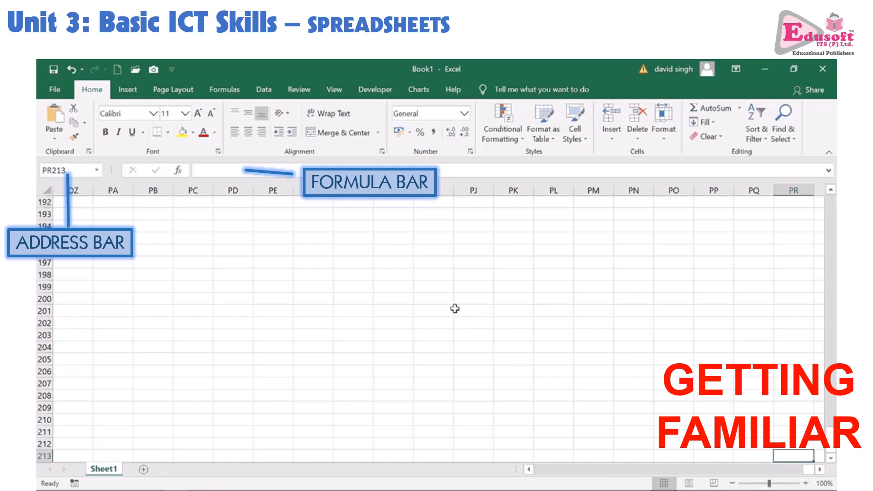
{"action": "key", "text": "ctrl+Home"}
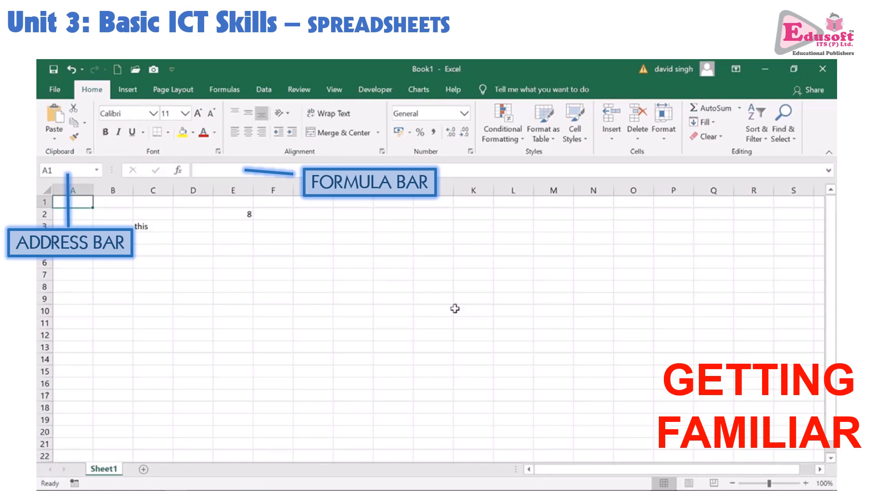
Step the active cell down, across the sheet to column G and back to A2 to examine how its address updates
{"action": "key", "text": "Down"}
{"action": "key", "text": "Down"}
{"action": "key", "text": "Down"}
{"action": "key", "text": "Down"}
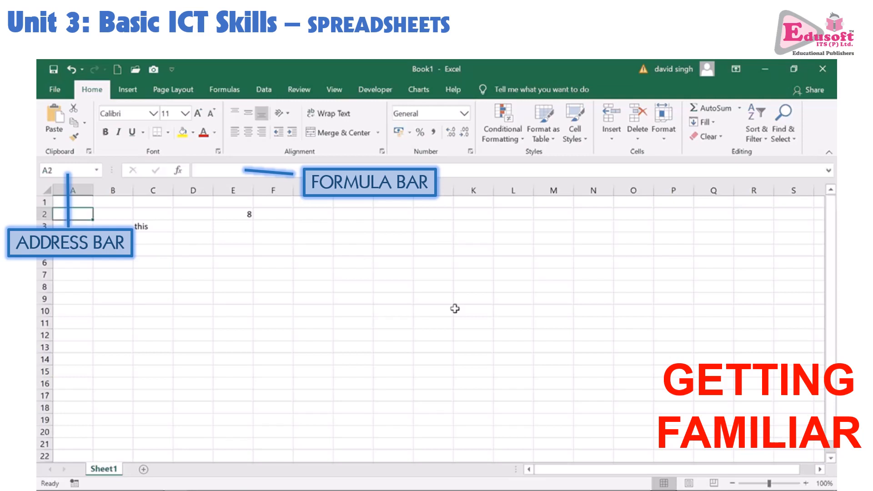
{"action": "key", "text": "Right"}
{"action": "key", "text": "Right"}
{"action": "key", "text": "Right"}
{"action": "key", "text": "Right"}
{"action": "key", "text": "Right"}
{"action": "key", "text": "Right"}
{"action": "key", "text": "Up"}
{"action": "key", "text": "Up"}
{"action": "key", "text": "Up"}
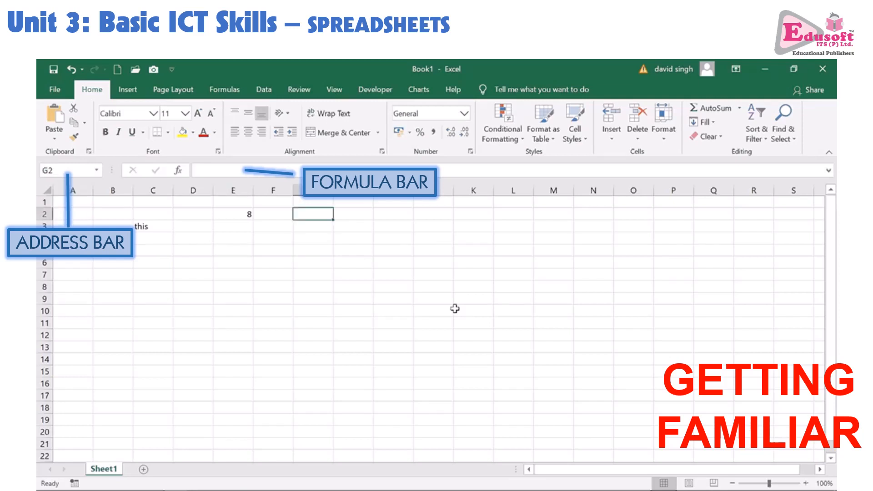
{"action": "key", "text": "Left"}
{"action": "key", "text": "Left"}
{"action": "key", "text": "Left"}
{"action": "key", "text": "Left"}
{"action": "key", "text": "Left"}
{"action": "key", "text": "Left"}
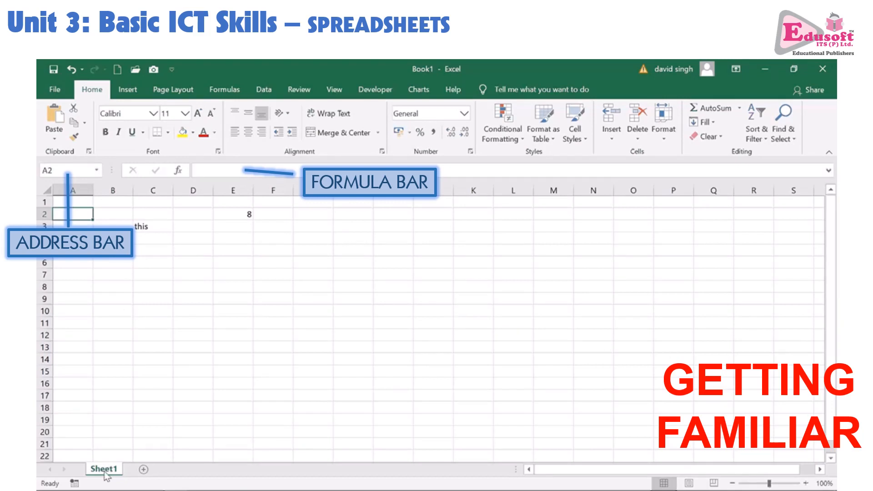
Add three more worksheets to the workbook
{"action": "left_click", "coordinate": [143, 470]}
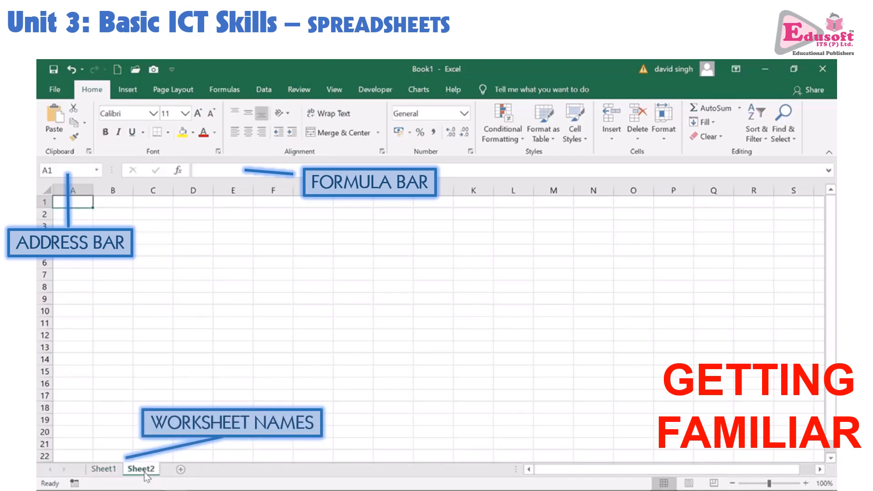
{"action": "left_click", "coordinate": [181, 470]}
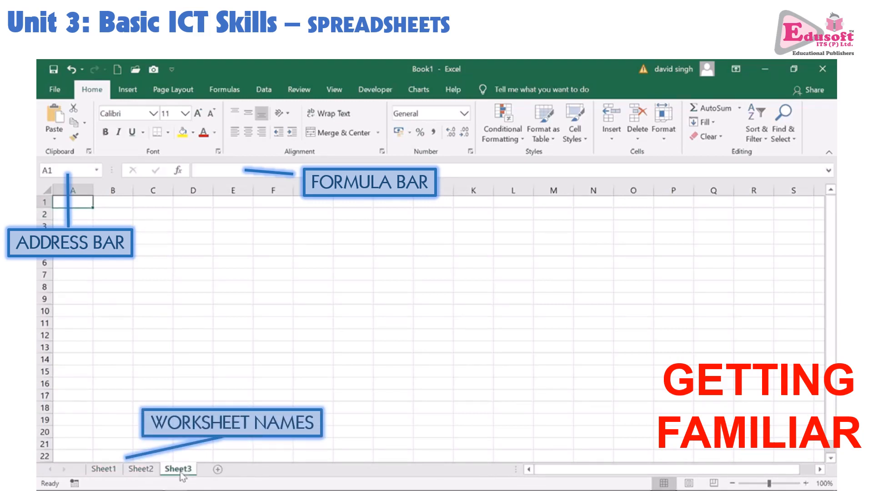
{"action": "left_click", "coordinate": [217, 472]}
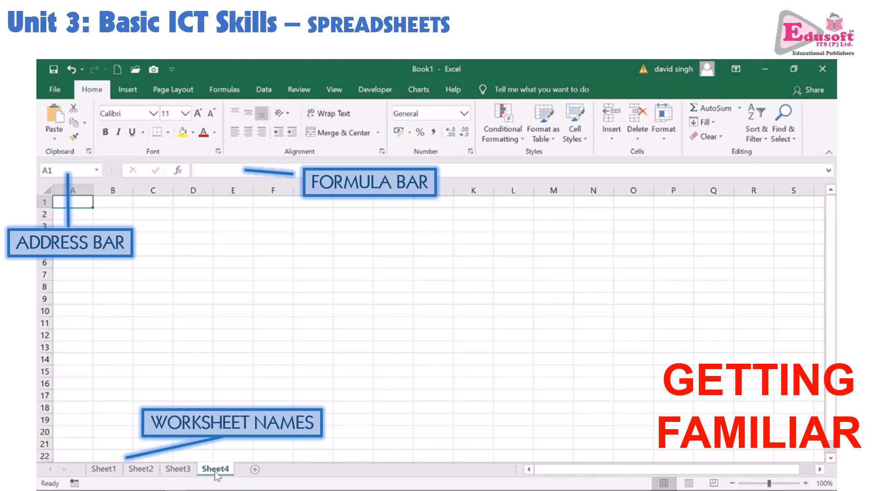
Switch through Sheet3, Sheet2, Sheet1 and Sheet4 to examine the separate worksheets of the workbook
{"action": "left_click", "coordinate": [176, 471]}
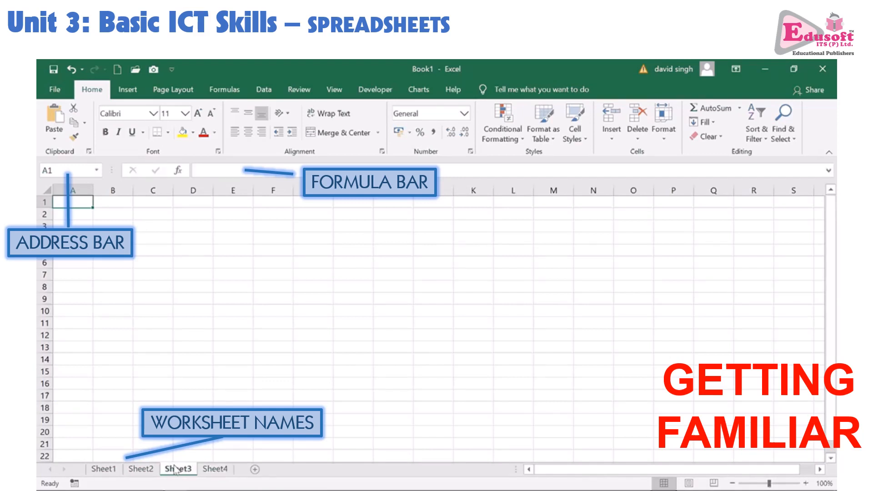
{"action": "left_click", "coordinate": [149, 471]}
{"action": "left_click", "coordinate": [116, 470]}
{"action": "left_click", "coordinate": [147, 471]}
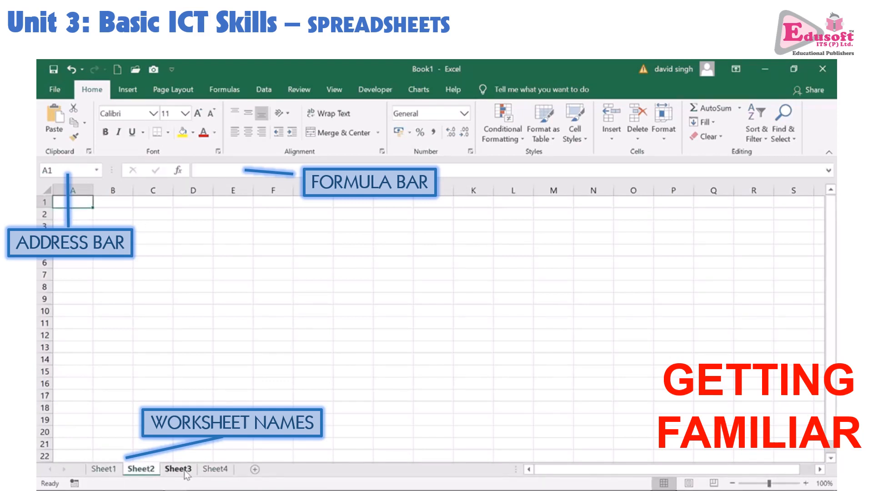
{"action": "left_click", "coordinate": [184, 471]}
{"action": "left_click", "coordinate": [215, 471]}
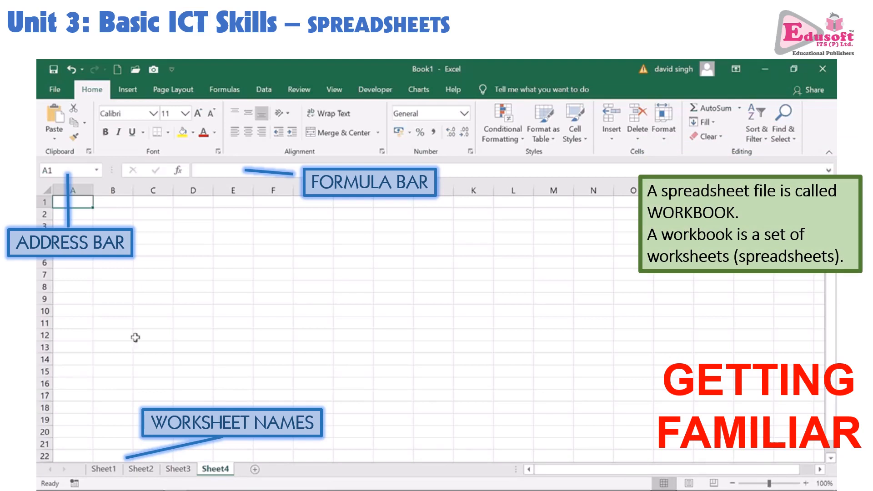
Clear the contents of cells C3 and E2 on Sheet1
{"action": "left_click", "coordinate": [112, 472]}
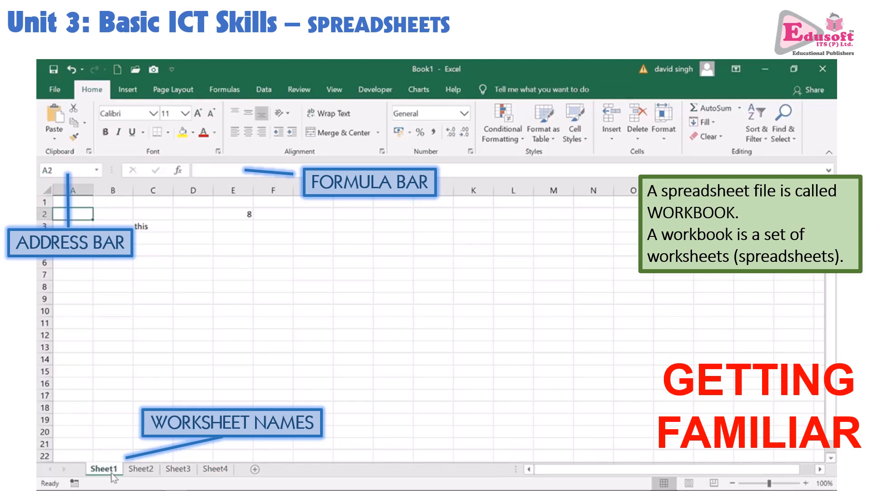
{"action": "left_click", "coordinate": [162, 229]}
{"action": "key", "text": "Delete"}
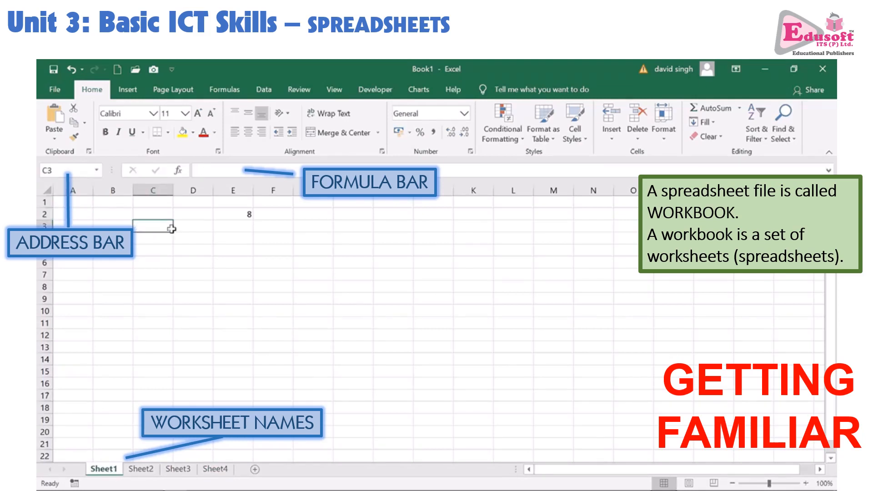
{"action": "left_click", "coordinate": [243, 213]}
{"action": "key", "text": "Delete"}
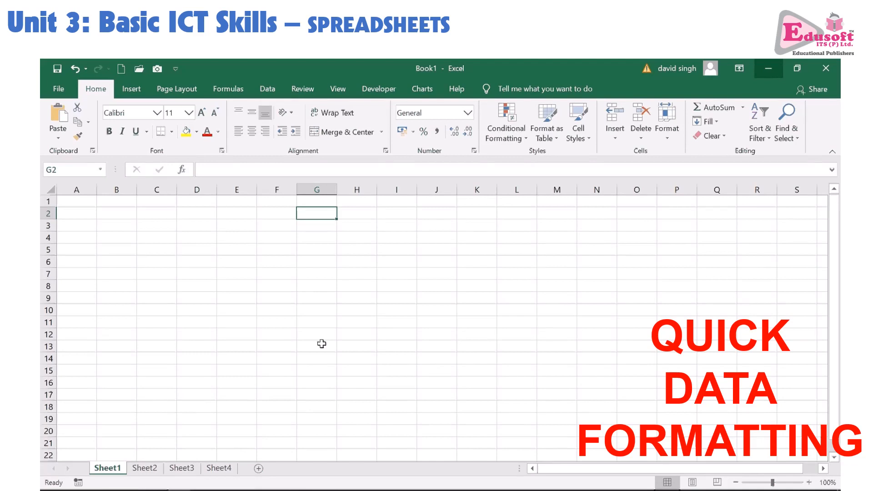
{"action": "left_click", "coordinate": [321, 308]}
{"action": "key", "text": "Left"}
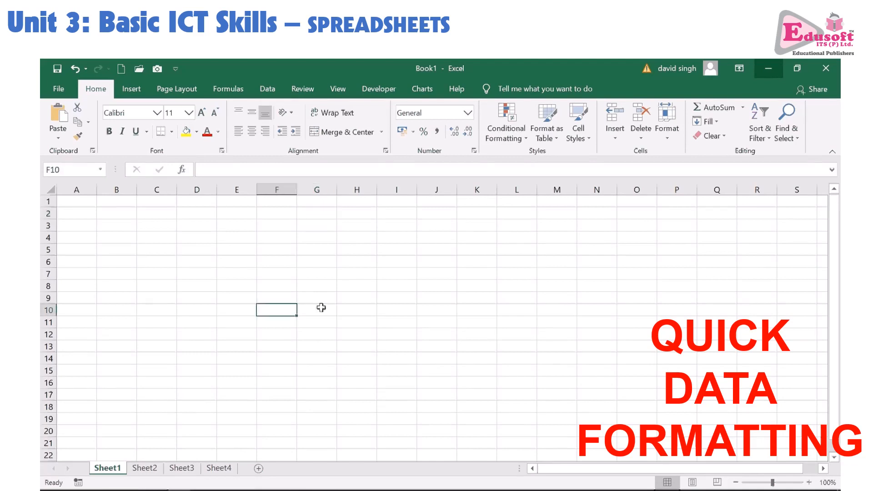
{"action": "key", "text": "Left"}
{"action": "key", "text": "Left"}
{"action": "key", "text": "Left"}
{"action": "key", "text": "Left"}
{"action": "key", "text": "Left"}
{"action": "key", "text": "Up"}
{"action": "key", "text": "Up"}
{"action": "key", "text": "Up"}
{"action": "key", "text": "Up"}
{"action": "key", "text": "Up"}
{"action": "key", "text": "Up"}
{"action": "key", "text": "Up"}
{"action": "key", "text": "Up"}
{"action": "key", "text": "Up"}
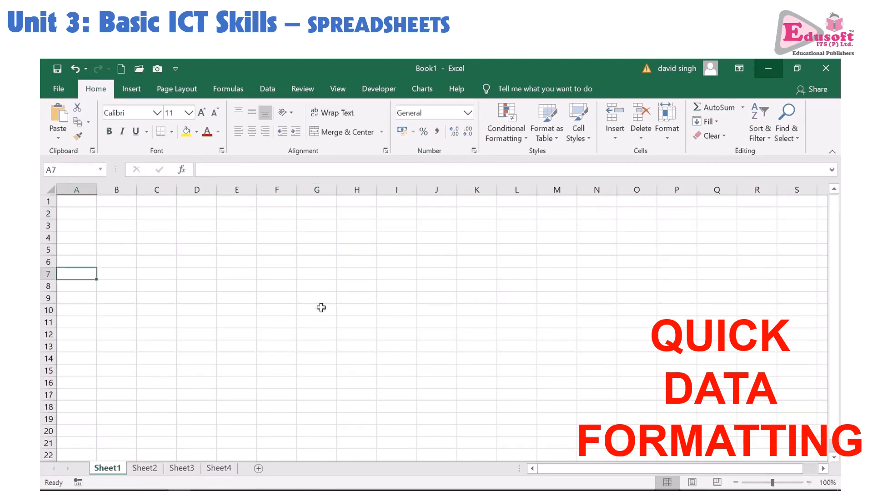
{"action": "key", "text": "Right"}
{"action": "key", "text": "Right"}
{"action": "key", "text": "Right"}
{"action": "key", "text": "Right"}
{"action": "key", "text": "Right"}
{"action": "key", "text": "Right"}
{"action": "key", "text": "Right"}
{"action": "key", "text": "Right"}
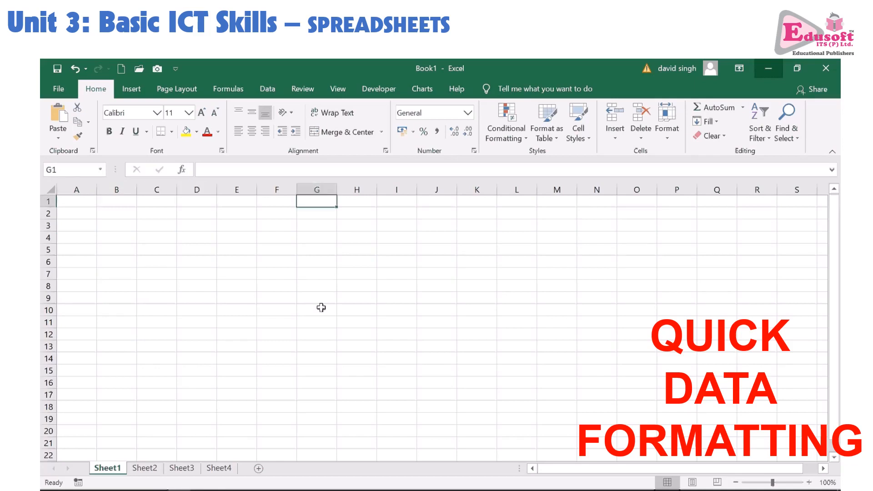
{"action": "key", "text": "Down"}
{"action": "key", "text": "Down"}
{"action": "key", "text": "Down"}
{"action": "key", "text": "Down"}
{"action": "key", "text": "Left"}
{"action": "key", "text": "Left"}
{"action": "key", "text": "Left"}
{"action": "key", "text": "Left"}
{"action": "key", "text": "Left"}
{"action": "key", "text": "Left"}
{"action": "key", "text": "Left"}
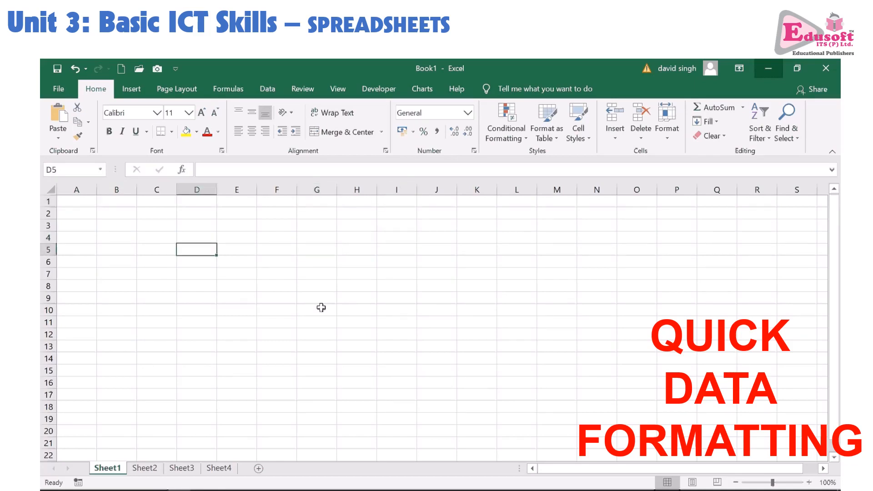
{"action": "key", "text": "Right"}
{"action": "key", "text": "Right"}
{"action": "key", "text": "Right"}
{"action": "key", "text": "Right"}
{"action": "key", "text": "Right"}
{"action": "key", "text": "Right"}
{"action": "key", "text": "Up"}
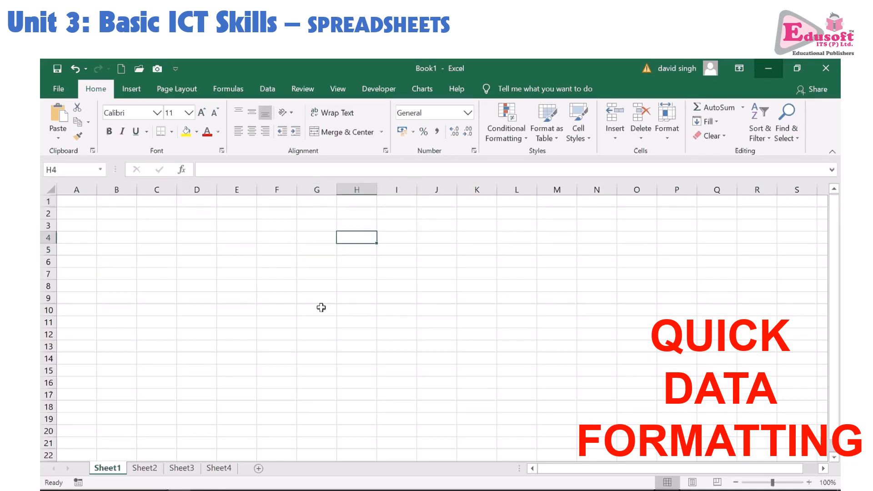
{"action": "key", "text": "Up"}
{"action": "key", "text": "Up"}
{"action": "key", "text": "Left"}
{"action": "key", "text": "Left"}
{"action": "key", "text": "Left"}
{"action": "key", "text": "Left"}
{"action": "key", "text": "Left"}
{"action": "key", "text": "Left"}
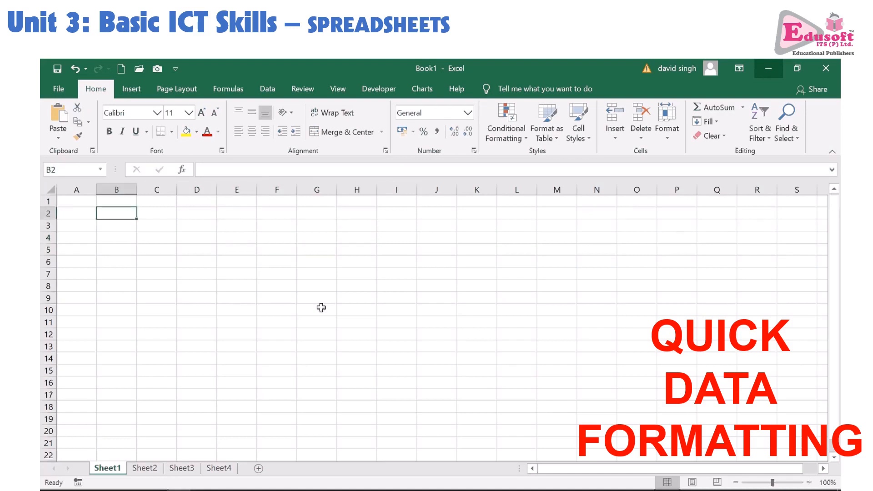
{"action": "key", "text": "Right"}
{"action": "key", "text": "Right"}
{"action": "key", "text": "Right"}
{"action": "key", "text": "Right"}
{"action": "key", "text": "Right"}
{"action": "key", "text": "Right"}
{"action": "key", "text": "Right"}
{"action": "key", "text": "Right"}
{"action": "key", "text": "Right"}
{"action": "key", "text": "Right"}
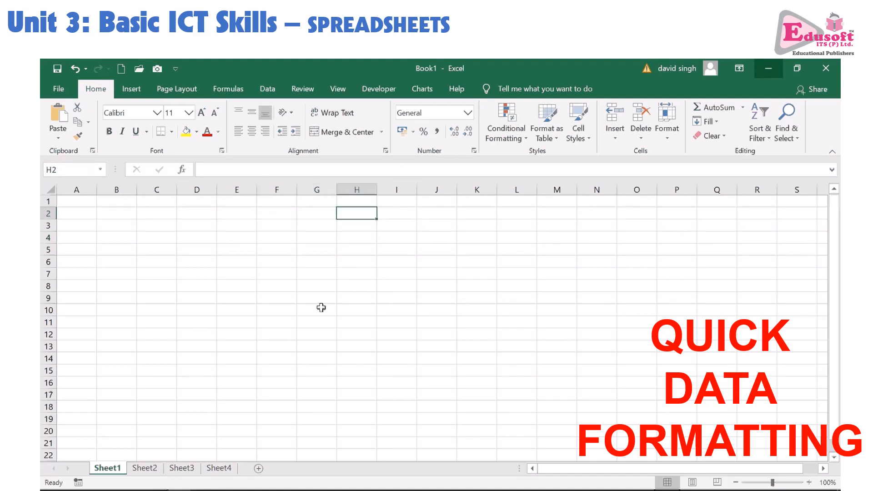
{"action": "key", "text": "Left"}
{"action": "key", "text": "Left"}
{"action": "key", "text": "Left"}
{"action": "key", "text": "Left"}
{"action": "key", "text": "Left"}
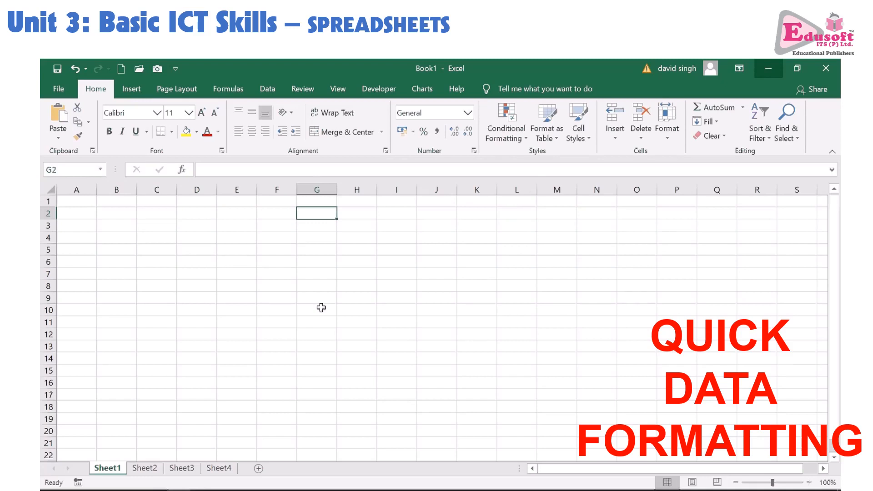
{"action": "key", "text": "Left"}
{"action": "key", "text": "Left"}
{"action": "key", "text": "Left"}
{"action": "key", "text": "Left"}
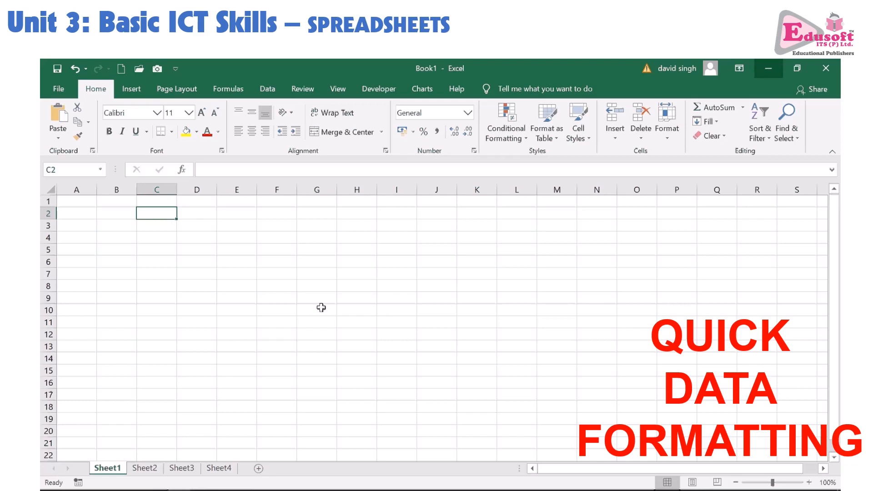
Make A1 the active cell and enlarge the worksheet display to 190%
{"action": "key", "text": "Left"}
{"action": "key", "text": "Left"}
{"action": "key", "text": "Up"}
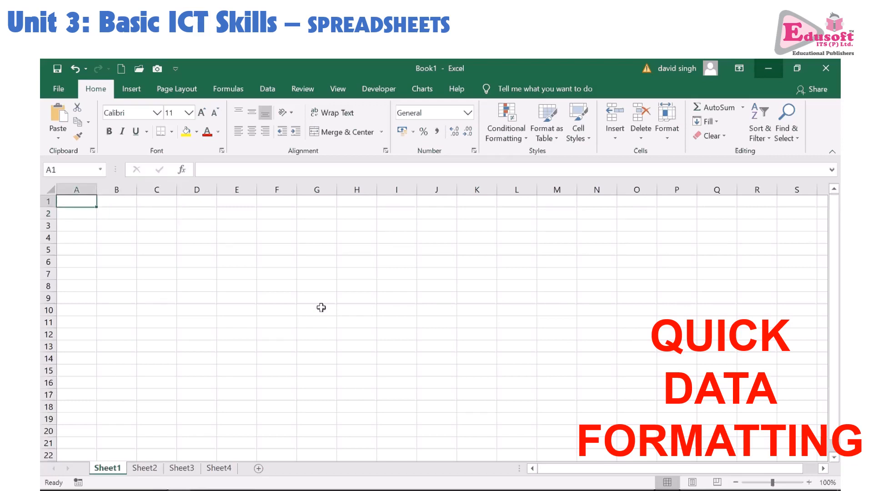
{"action": "left_click", "coordinate": [810, 483]}
{"action": "left_click", "coordinate": [810, 483]}
{"action": "left_click", "coordinate": [810, 482]}
{"action": "left_click", "coordinate": [810, 482]}
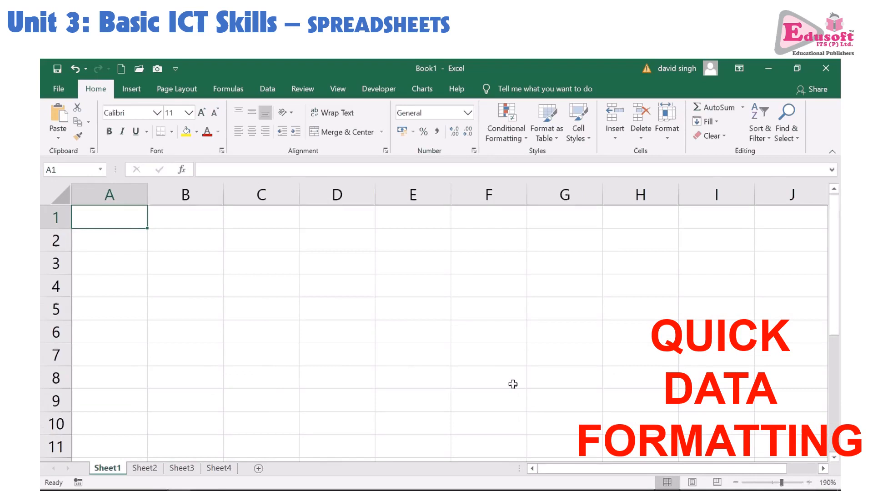
Enter the column heading "S. No." in cell A1, with only the S and N capitalized
{"action": "key", "text": "Caps_Lock"}
{"action": "type", "text": "S."}
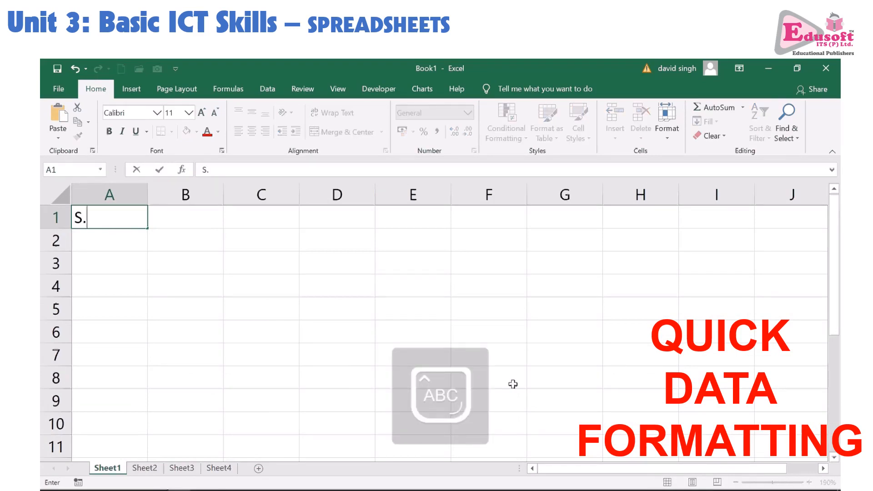
{"action": "type", "text": "NO."}
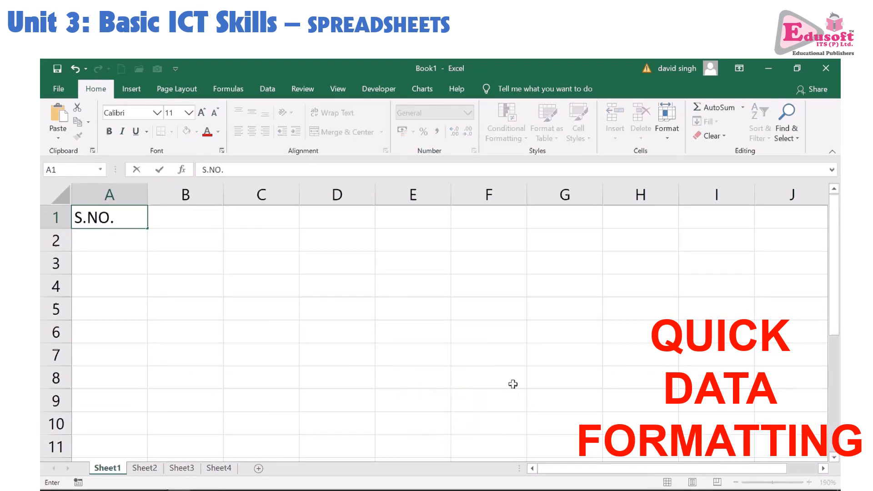
{"action": "key", "text": "BackSpace"}
{"action": "key", "text": "BackSpace"}
{"action": "key", "text": "BackSpace"}
{"action": "type", "text": "n"}
{"action": "key", "text": "Caps_Lock"}
{"action": "type", "text": "O"}
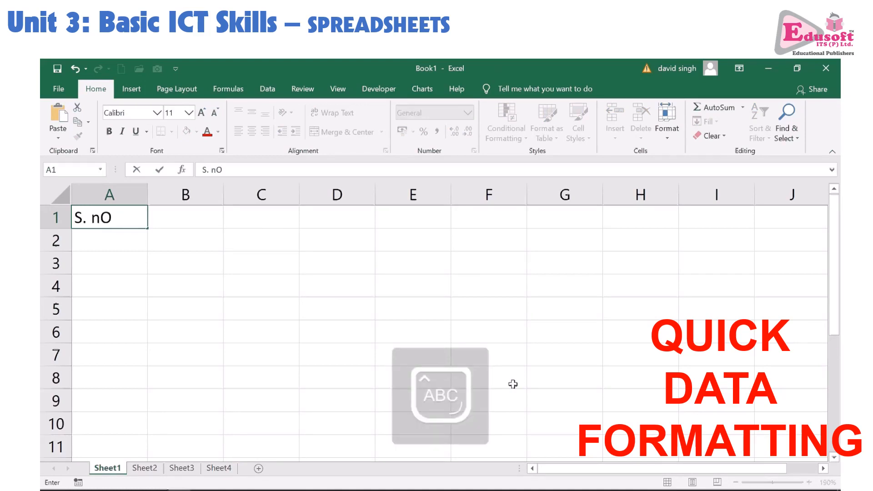
{"action": "key", "text": "BackSpace"}
{"action": "key", "text": "BackSpace"}
{"action": "key", "text": "BackSpace"}
{"action": "type", "text": "No."}
{"action": "key", "text": "Tab"}
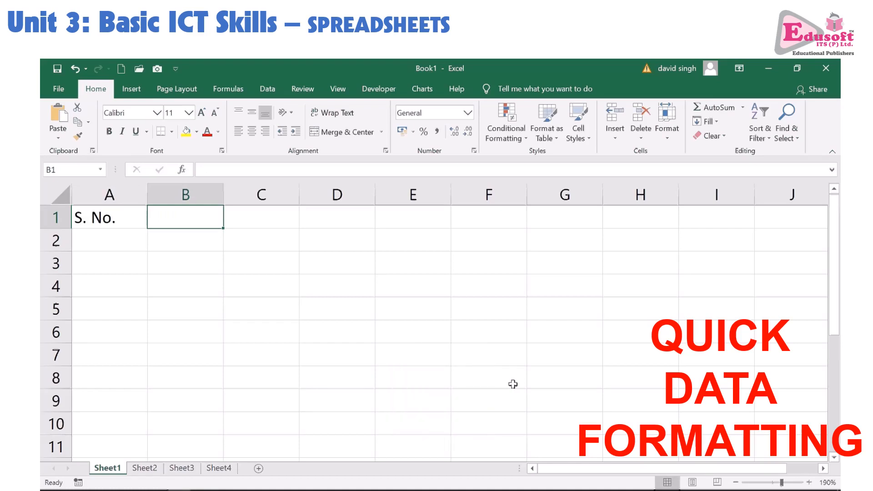
Enter the headings "ITEM CATEGORY", "ITEM NAME" and "PRICE" in cells B1, C1 and D1
{"action": "type", "text": "ITEM "}
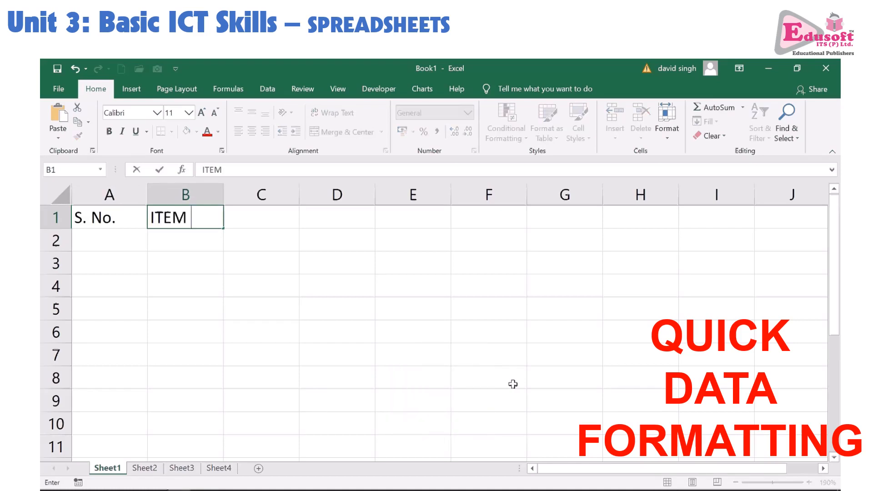
{"action": "type", "text": "CATEGORY"}
{"action": "key", "text": "Tab"}
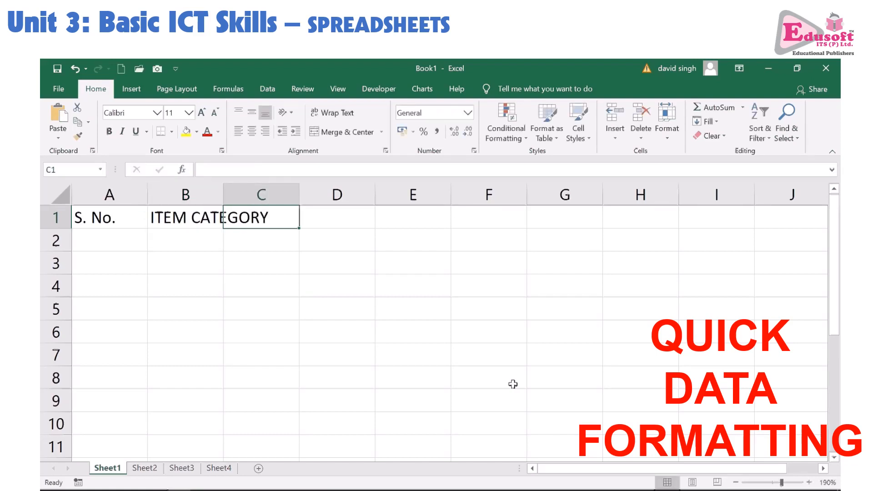
{"action": "type", "text": "ITEM "}
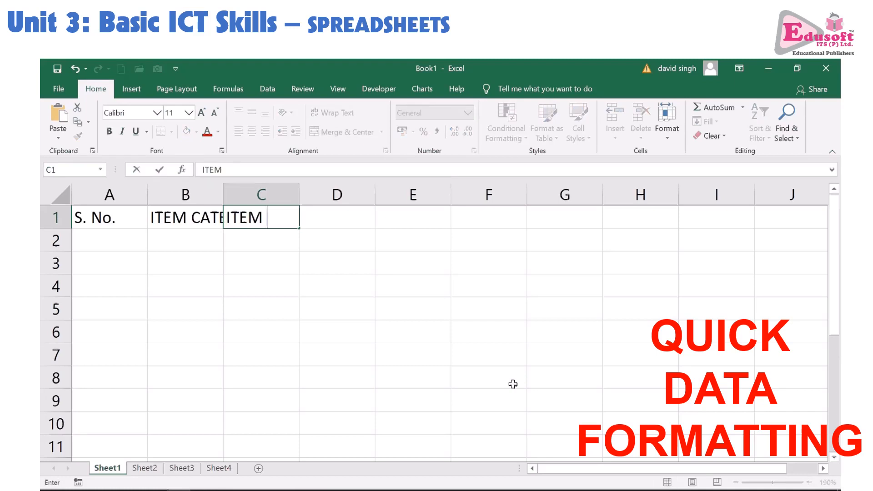
{"action": "type", "text": "NAME"}
{"action": "key", "text": "Tab"}
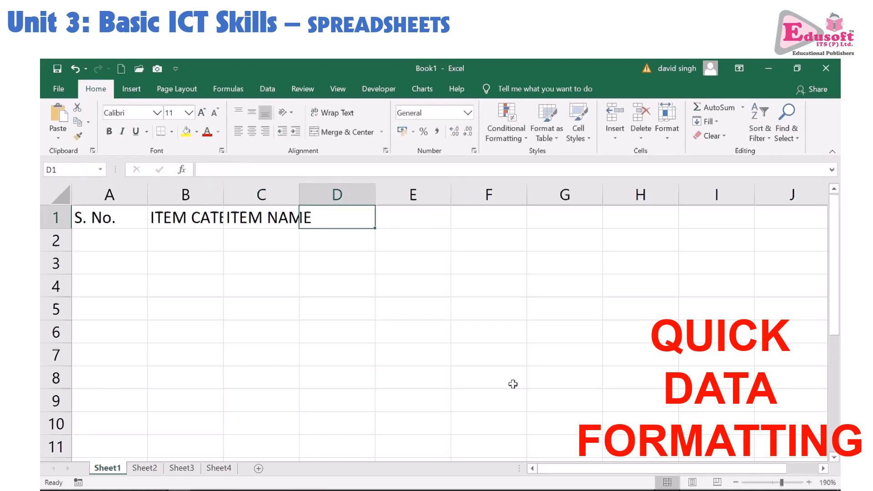
{"action": "type", "text": "PRICE"}
{"action": "key", "text": "Tab"}
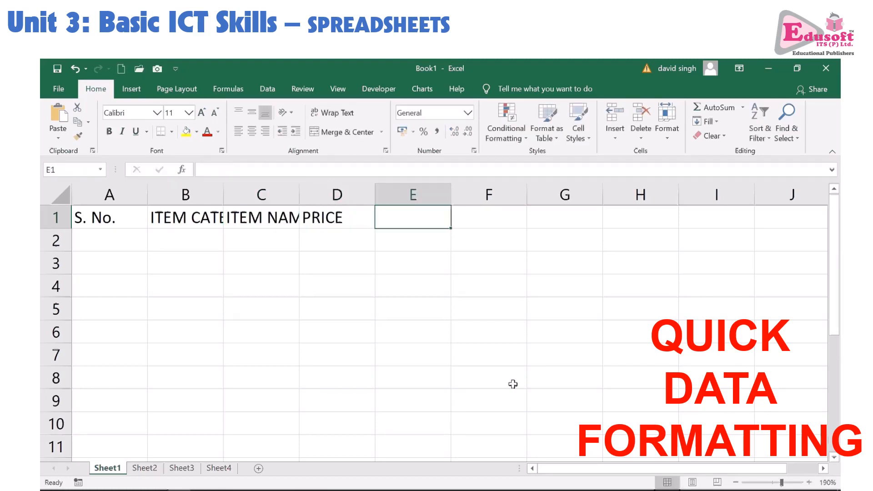
Select cells B1 and C1 in turn to examine how their headings fit the column widths
{"action": "left_click", "coordinate": [191, 220]}
{"action": "left_click", "coordinate": [241, 219]}
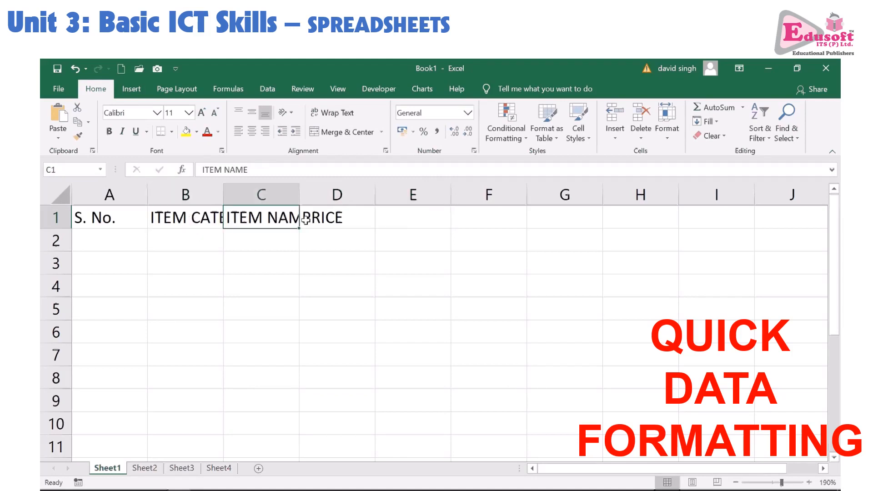
{"action": "left_click", "coordinate": [202, 220]}
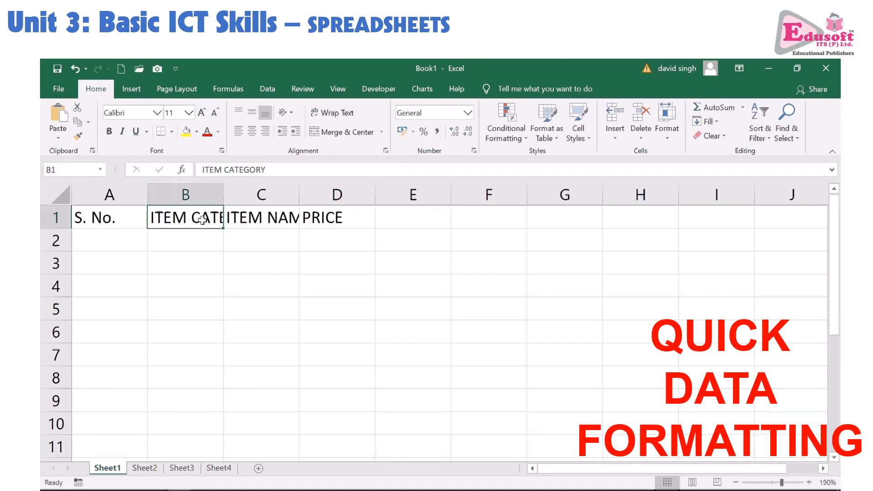
{"action": "left_click", "coordinate": [239, 221]}
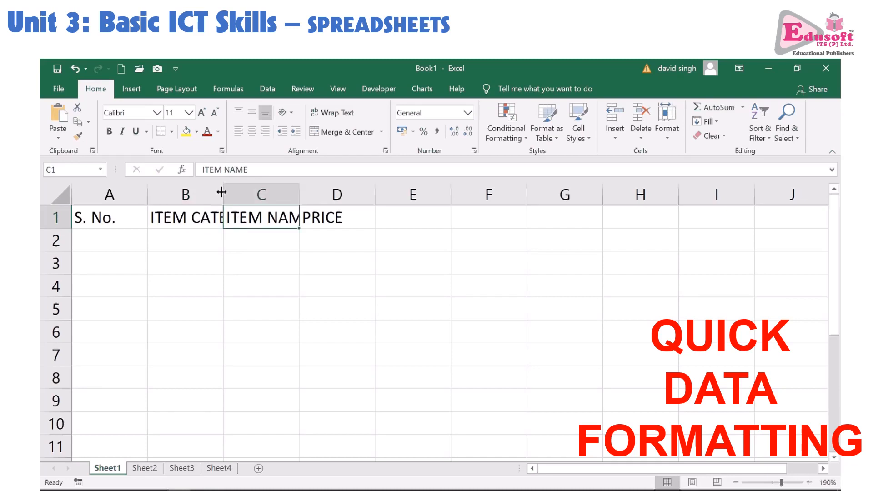
Widen columns B and C so that the ITEM CATEGORY and ITEM NAME headings fit completely, leaving extra room in column C
{"action": "left_click_drag", "start_coordinate": [221, 192], "coordinate": [257, 192]}
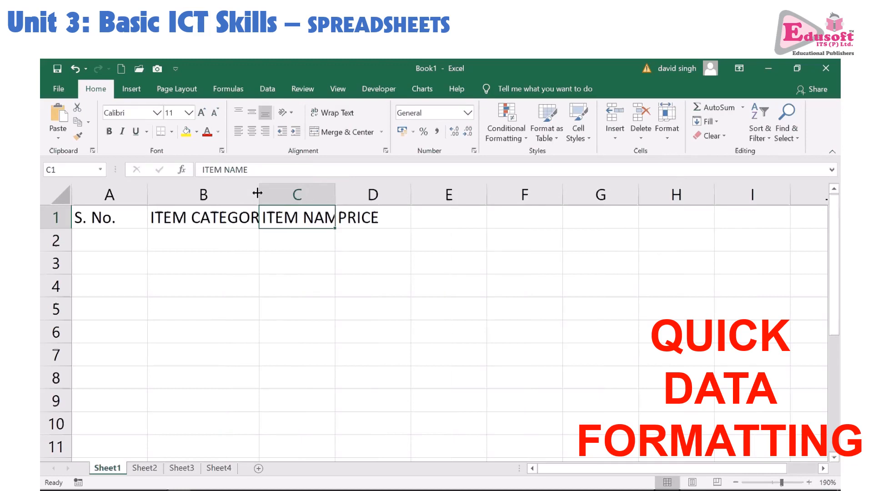
{"action": "double_click", "coordinate": [257, 192]}
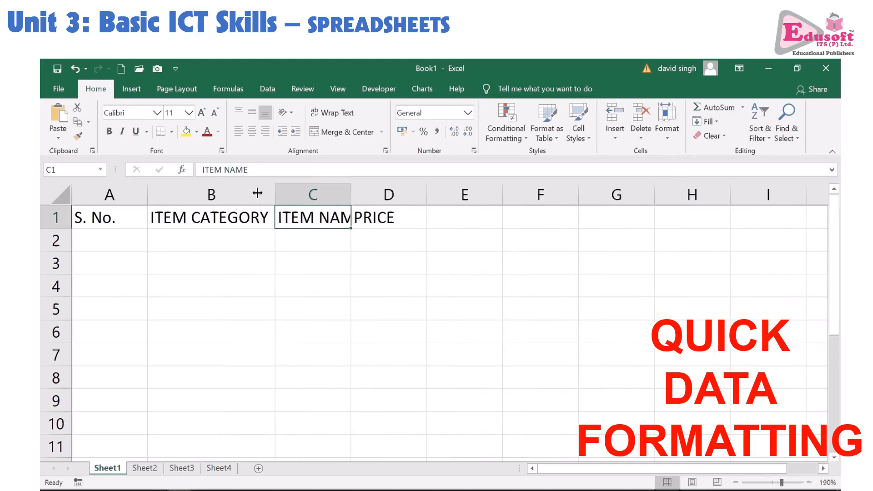
{"action": "double_click", "coordinate": [352, 194]}
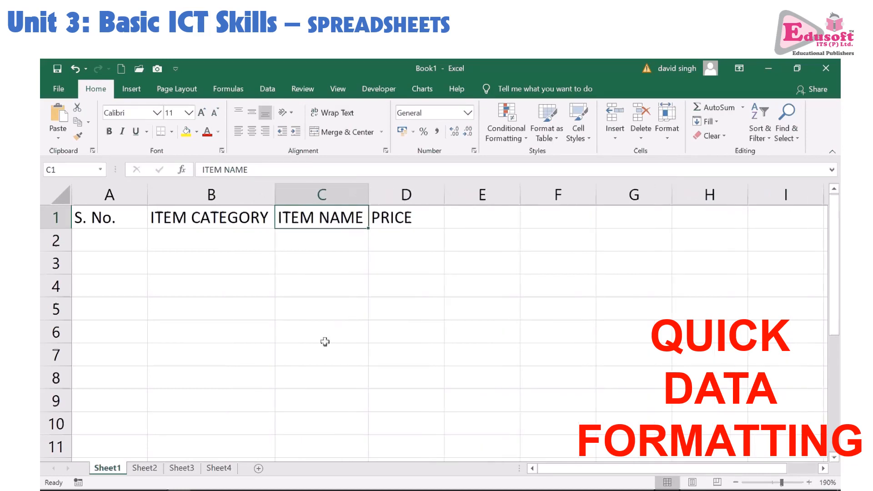
{"action": "left_click_drag", "start_coordinate": [367, 192], "coordinate": [386, 193]}
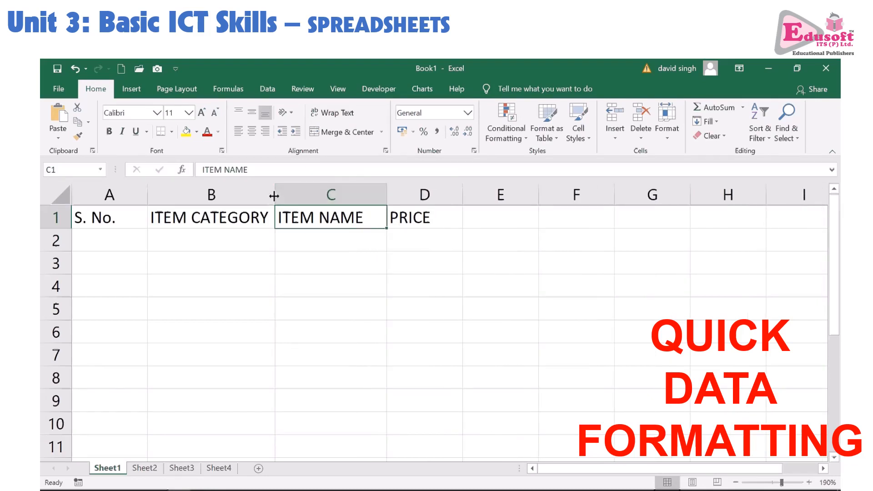
Move between the first and last headings in row 1 to review them, finishing on cell A2
{"action": "key", "text": "Left"}
{"action": "key", "text": "Left"}
{"action": "key", "text": "Down"}
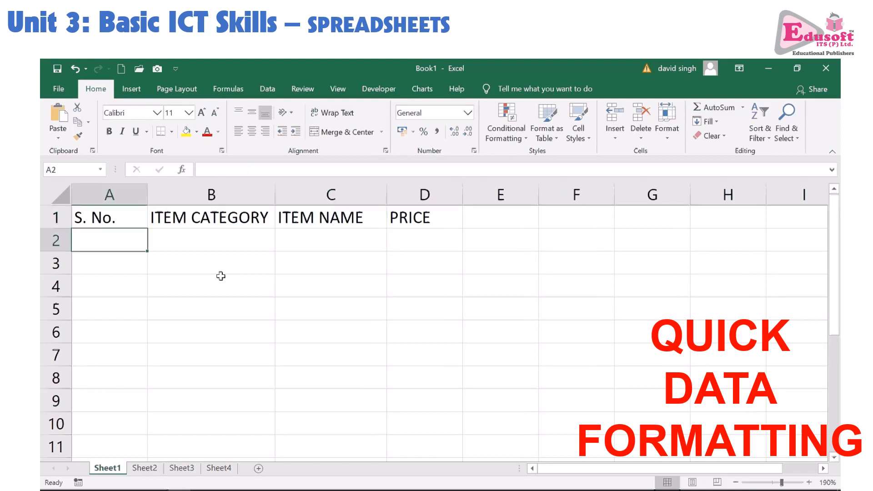
{"action": "key", "text": "Up"}
{"action": "key", "text": "ctrl+Right"}
{"action": "key", "text": "ctrl+Left"}
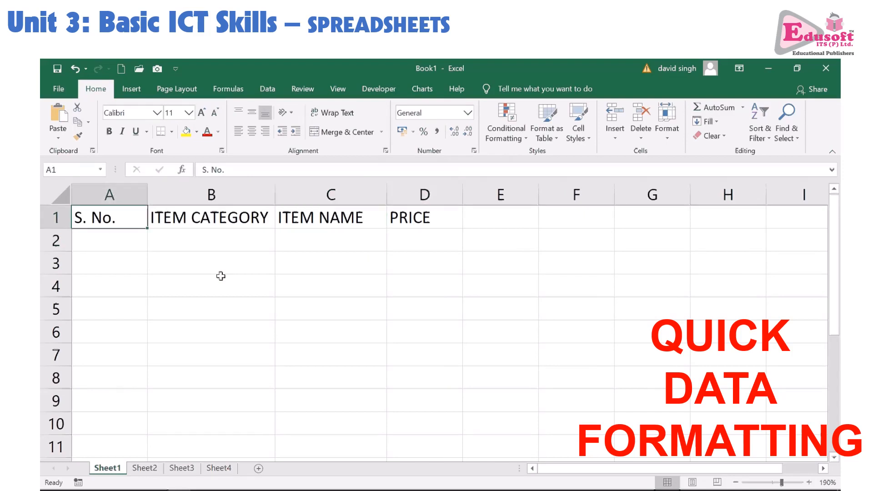
{"action": "key", "text": "Down"}
{"action": "key", "text": "Up"}
{"action": "key", "text": "ctrl+Right"}
{"action": "key", "text": "ctrl+Left"}
{"action": "key", "text": "Down"}
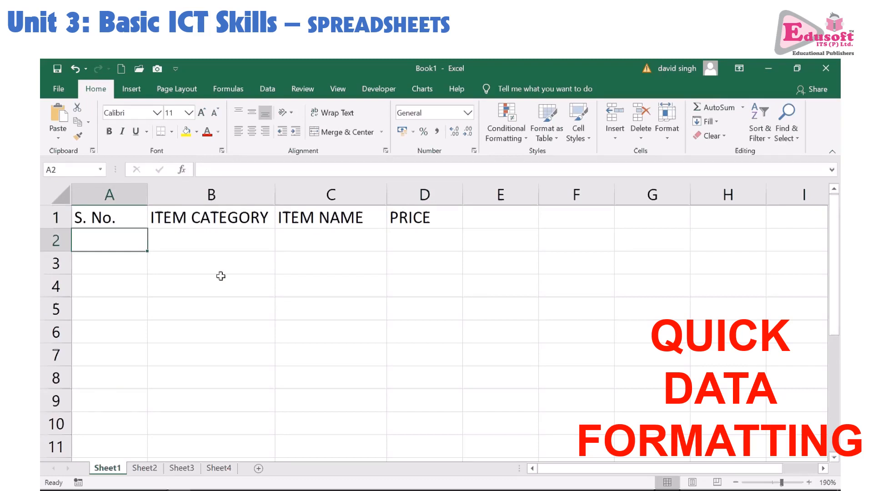
{"action": "type", "text": "1"}
{"action": "key", "text": "Return"}
{"action": "type", "text": "2"}
{"action": "key", "text": "Return"}
{"action": "type", "text": "3"}
{"action": "key", "text": "Return"}
{"action": "key", "text": "Up"}
{"action": "key", "text": "Up"}
{"action": "key", "text": "Up"}
{"action": "key", "text": "Delete"}
{"action": "key", "text": "Down"}
{"action": "key", "text": "Delete"}
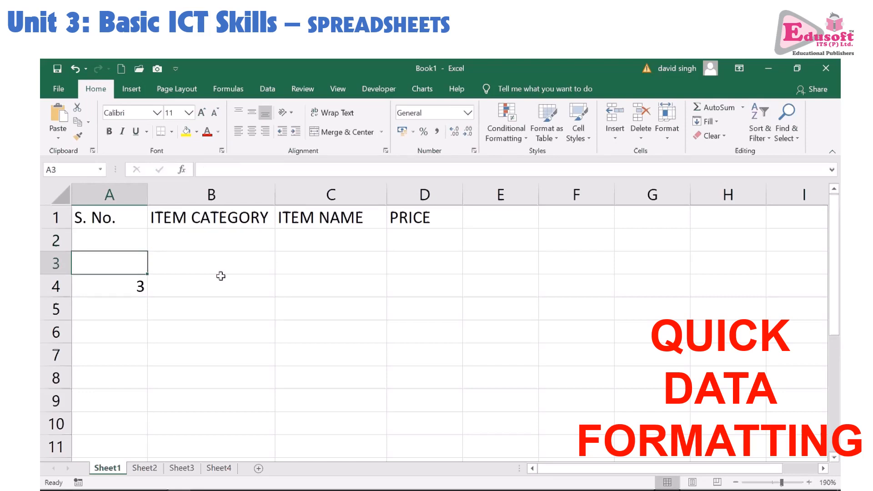
{"action": "key", "text": "Down"}
{"action": "key", "text": "Delete"}
{"action": "key", "text": "Up"}
{"action": "key", "text": "Up"}
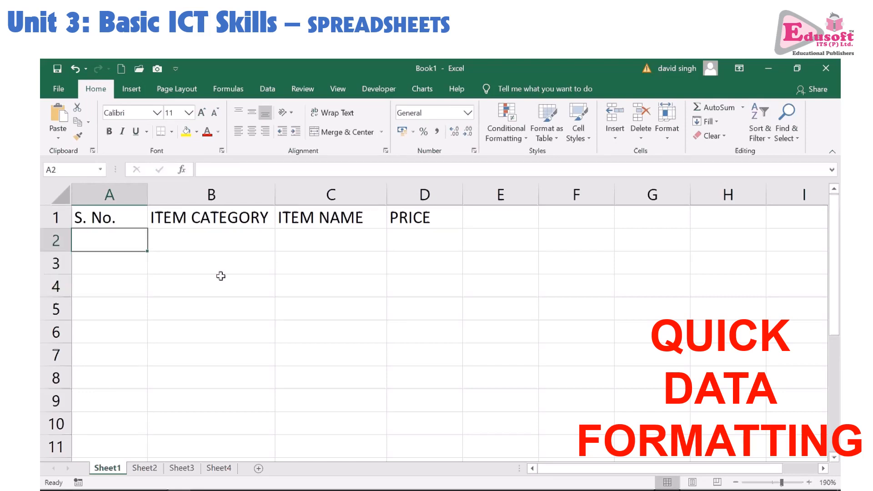
Fill row 2 with serial number 1, category A, item name AC and price 554000
{"action": "type", "text": "1"}
{"action": "key", "text": "Tab"}
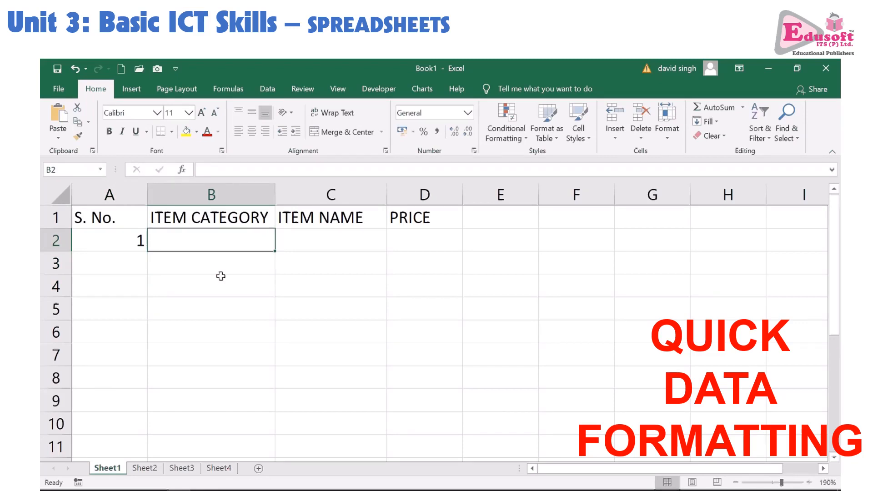
{"action": "type", "text": "A"}
{"action": "key", "text": "Tab"}
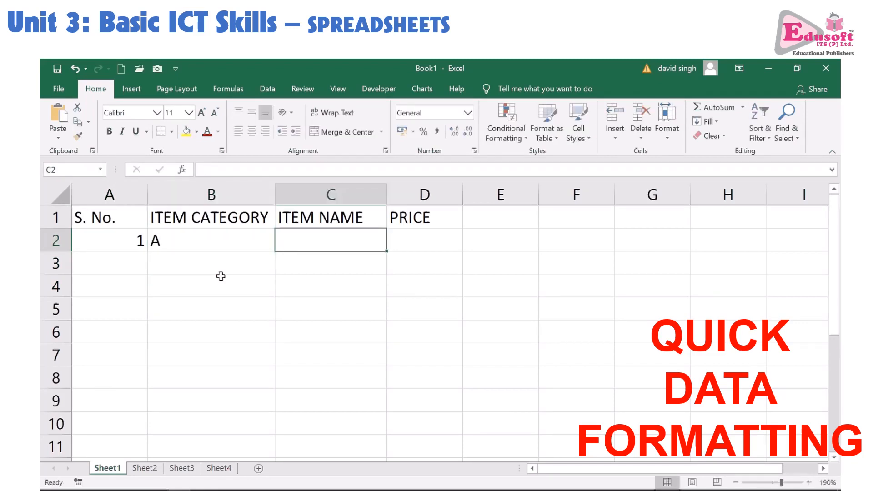
{"action": "type", "text": "AC"}
{"action": "key", "text": "Tab"}
{"action": "type", "text": "554000"}
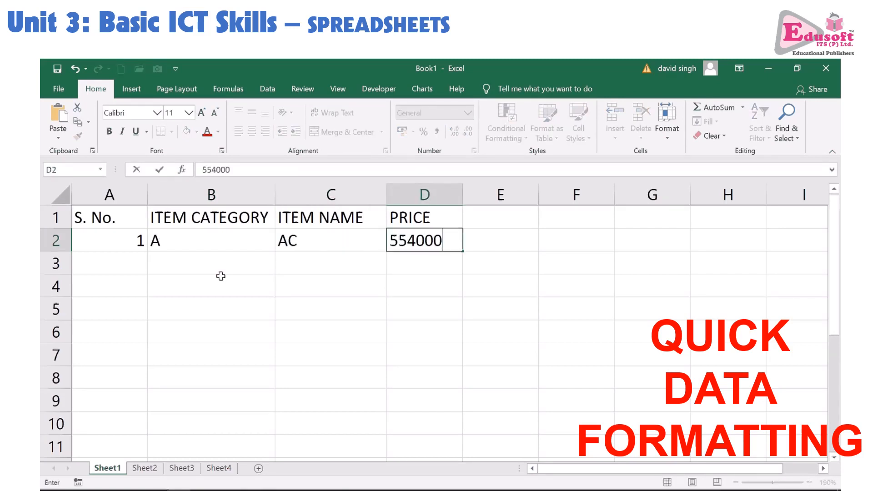
{"action": "key", "text": "Return"}
Correct the price of the first item in cell D2 to 55400
{"action": "key", "text": "Up"}
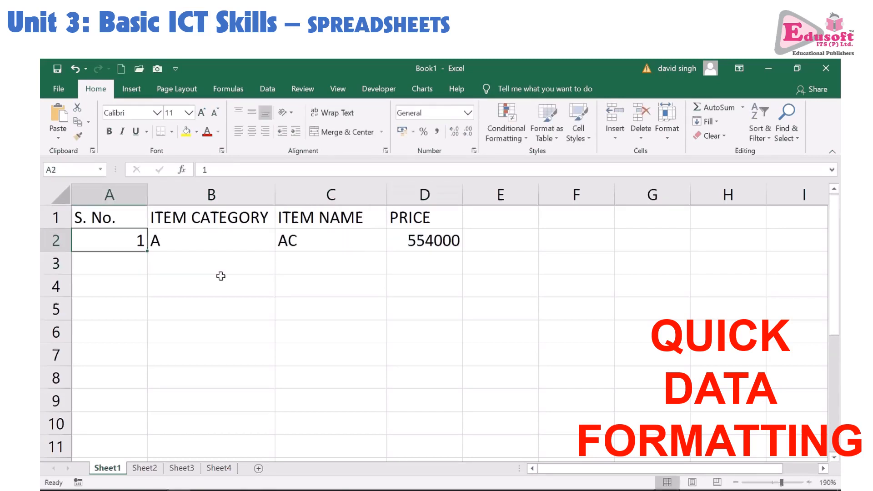
{"action": "key", "text": "Right"}
{"action": "key", "text": "Right"}
{"action": "key", "text": "Right"}
{"action": "type", "text": "554"}
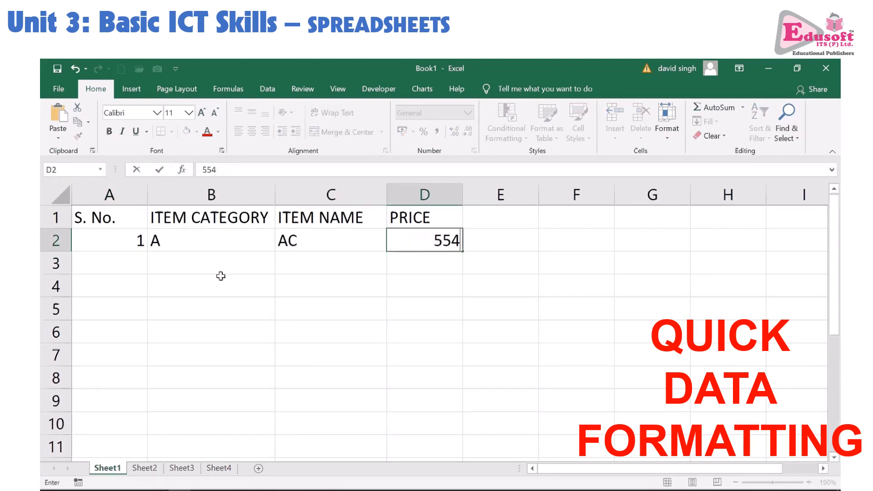
{"action": "type", "text": "00"}
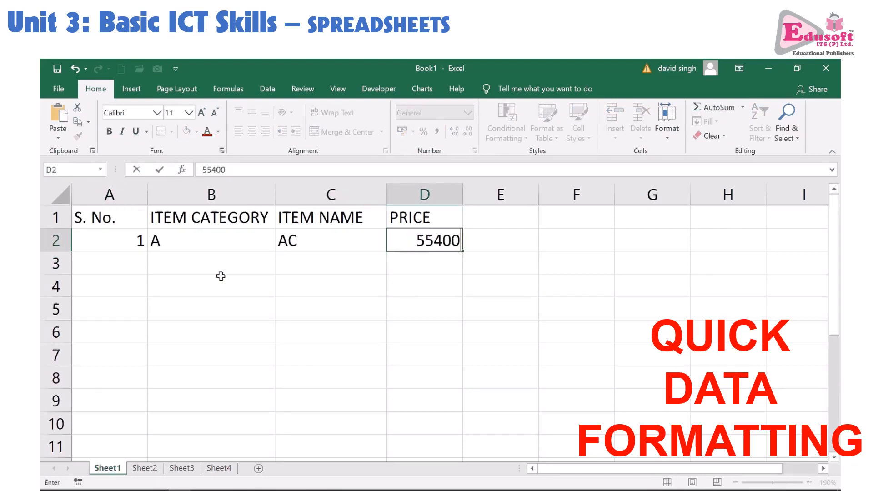
{"action": "key", "text": "Return"}
Fill row 3 with serial number 2, category B, item name CTV and price 20000
{"action": "key", "text": "Home"}
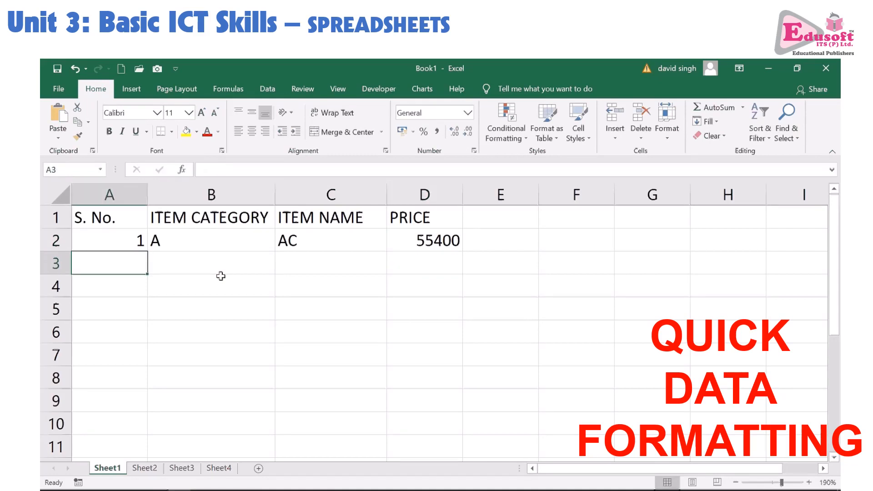
{"action": "type", "text": "2"}
{"action": "key", "text": "Tab"}
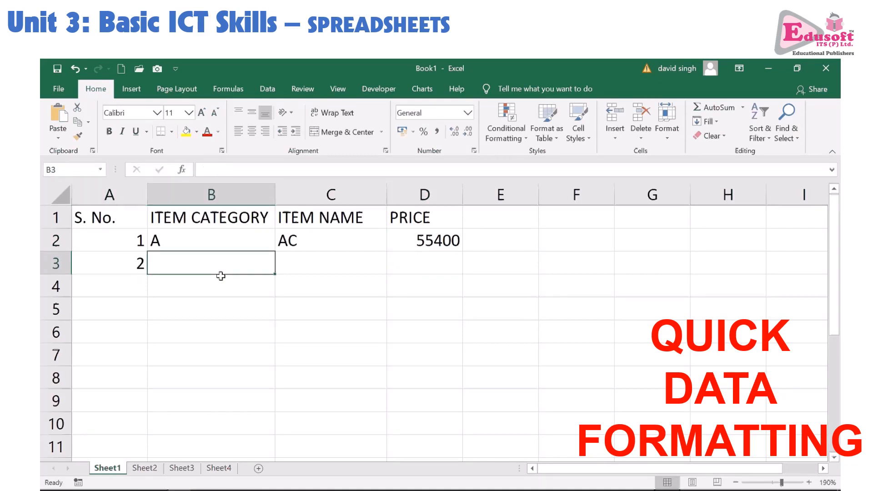
{"action": "type", "text": "B"}
{"action": "key", "text": "Tab"}
{"action": "type", "text": "CTV"}
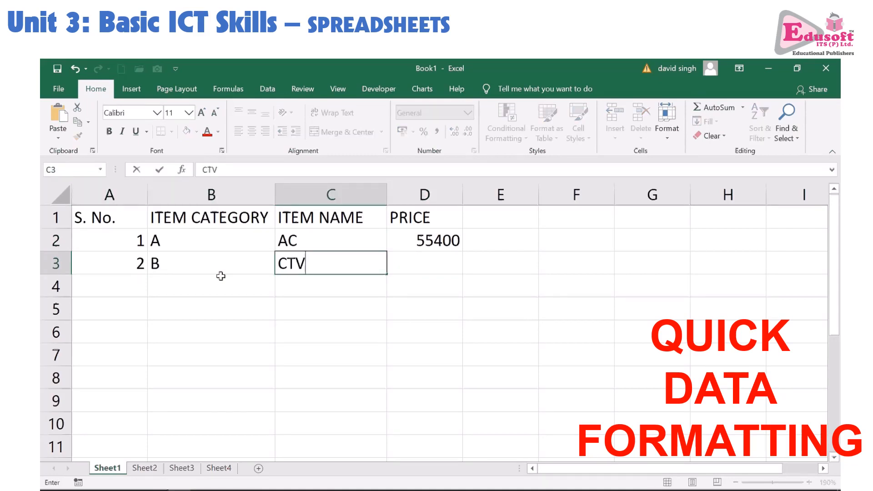
{"action": "key", "text": "Tab"}
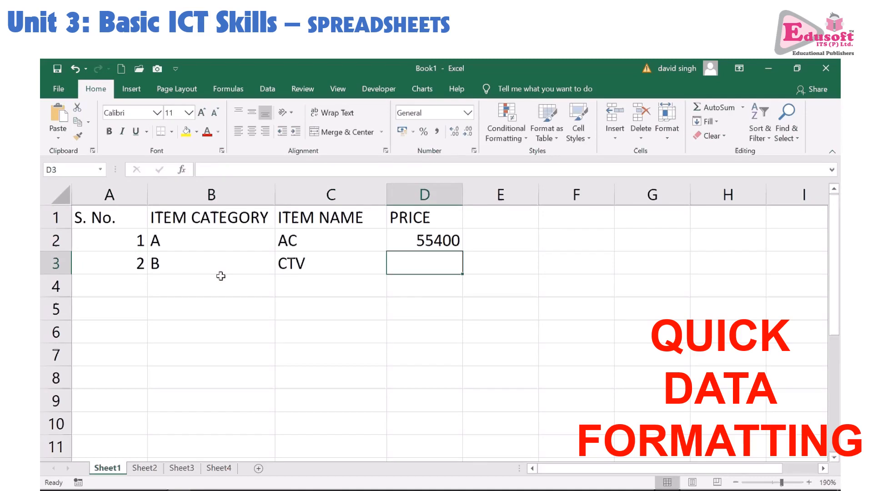
{"action": "type", "text": "20000"}
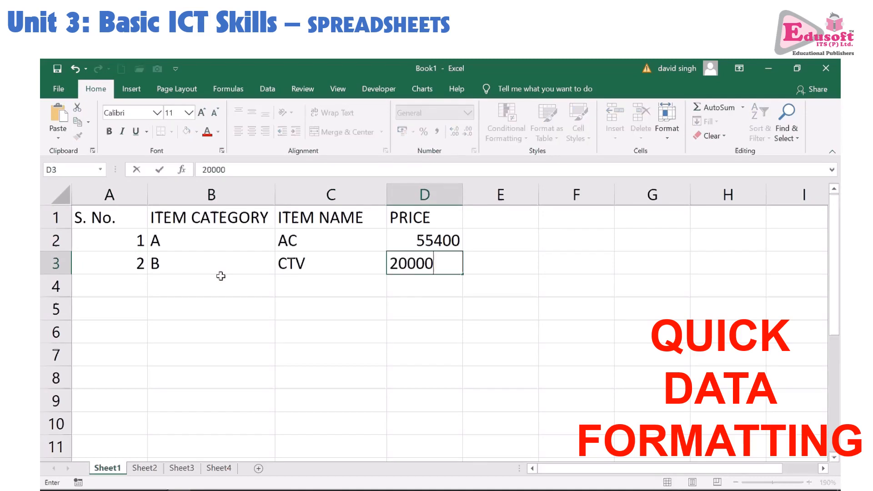
{"action": "key", "text": "Return"}
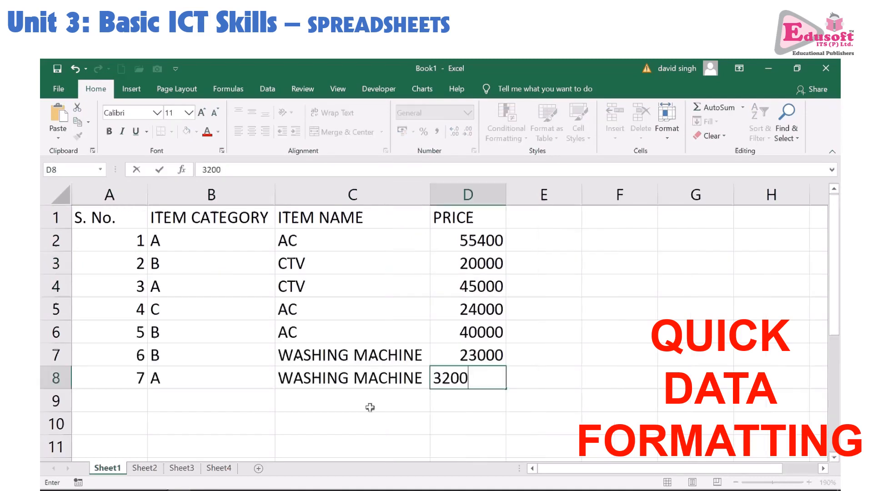
Complete the price in D8 as 32000, and begin row 9 with serial number 8 and category C
{"action": "type", "text": "0"}
{"action": "key", "text": "Return"}
{"action": "left_click", "coordinate": [370, 407]}
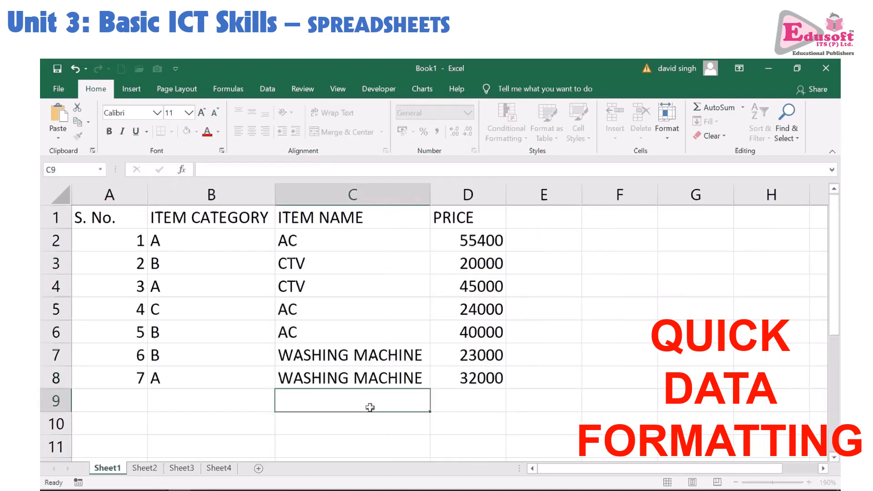
{"action": "key", "text": "Left"}
{"action": "key", "text": "Left"}
{"action": "type", "text": "8"}
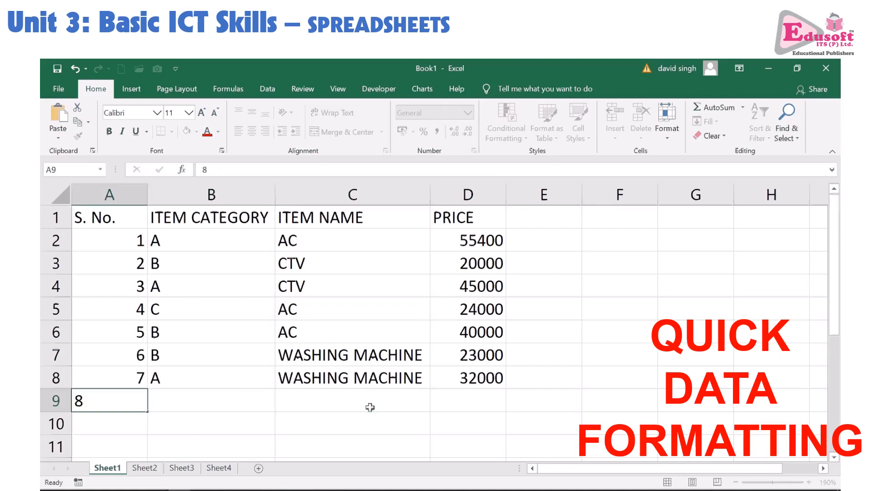
{"action": "key", "text": "Tab"}
{"action": "type", "text": "C"}
{"action": "key", "text": "Tab"}
Enter the item name WASHING MACHINE in C9 and the price 16800 in D9
{"action": "type", "text": "WASING"}
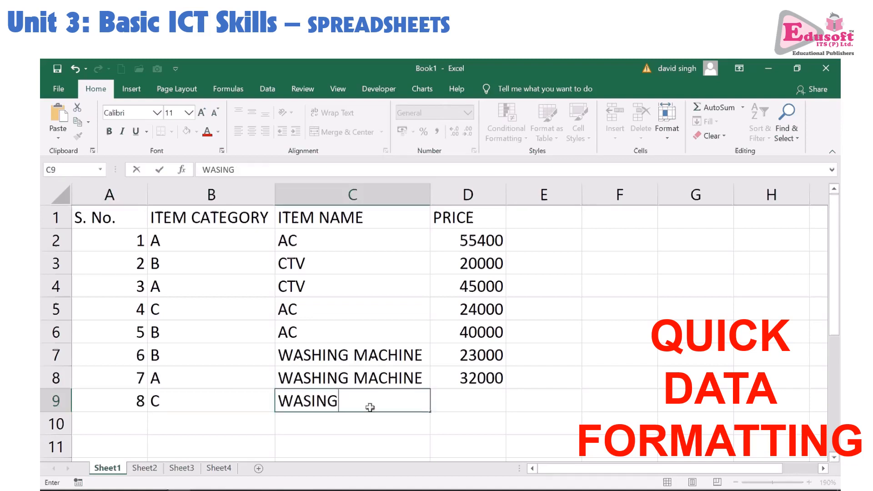
{"action": "key", "text": "BackSpace"}
{"action": "key", "text": "BackSpace"}
{"action": "key", "text": "BackSpace"}
{"action": "type", "text": "HING MACHINE"}
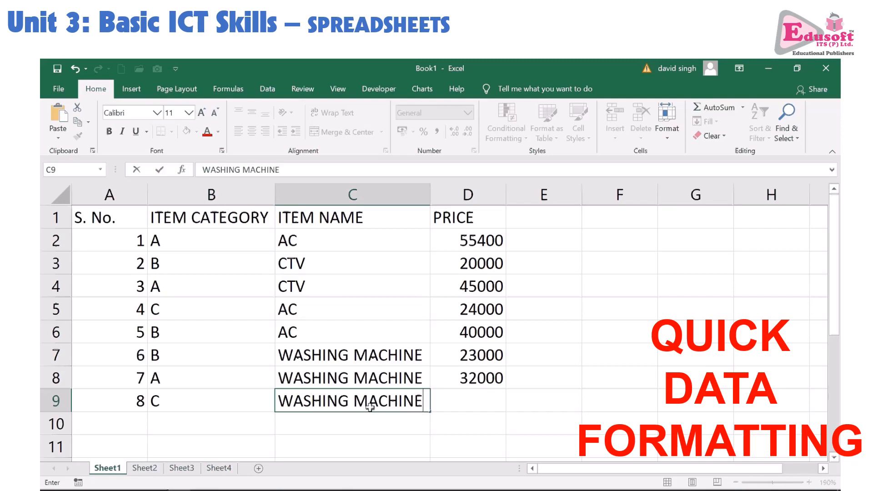
{"action": "key", "text": "Tab"}
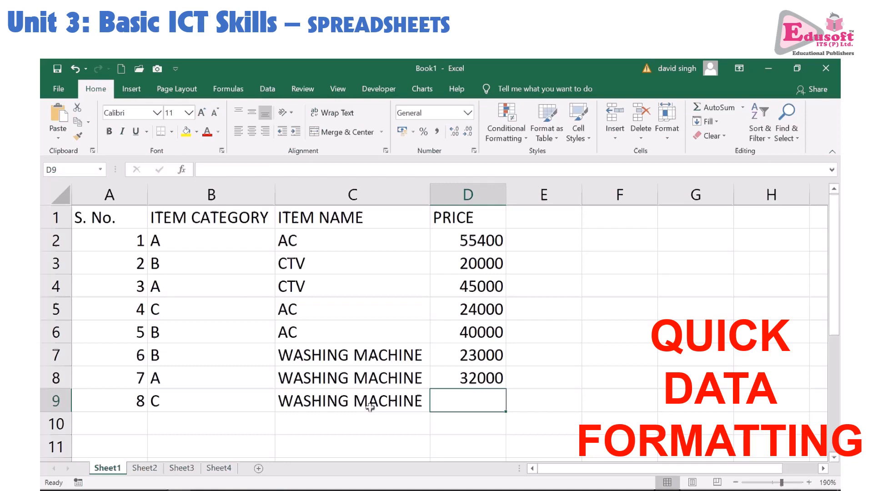
{"action": "type", "text": "16800"}
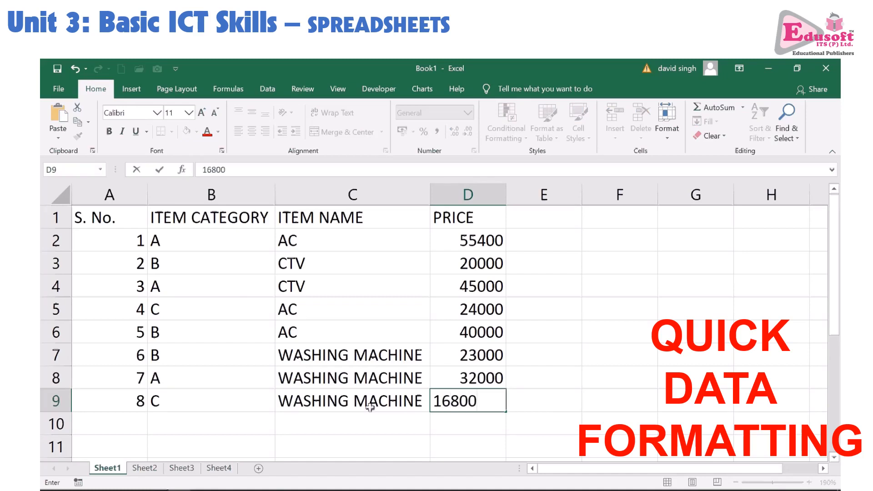
{"action": "key", "text": "Left"}
Go up through the item names in column C and examine the headings in A1 to C1
{"action": "key", "text": "Up"}
{"action": "key", "text": "Up"}
{"action": "key", "text": "Up"}
{"action": "key", "text": "Up"}
{"action": "key", "text": "Up"}
{"action": "key", "text": "Up"}
{"action": "key", "text": "Up"}
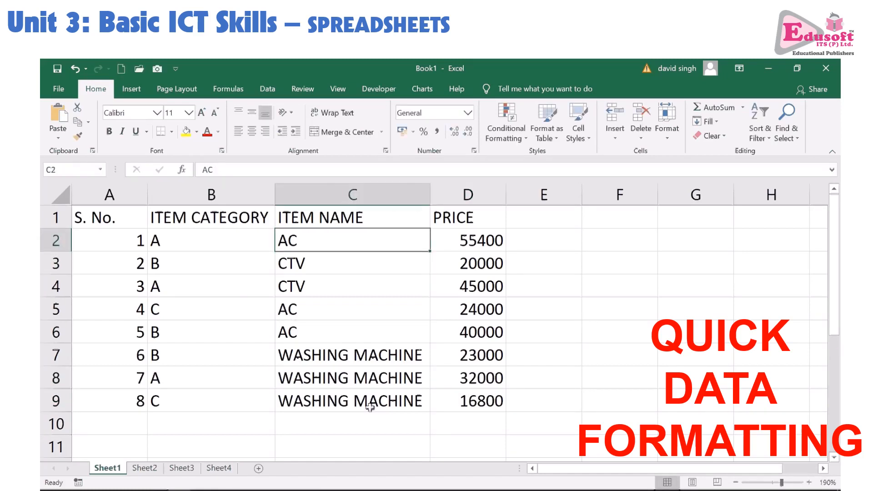
{"action": "key", "text": "ctrl+Home"}
{"action": "key", "text": "Right"}
{"action": "key", "text": "Right"}
{"action": "key", "text": "Left"}
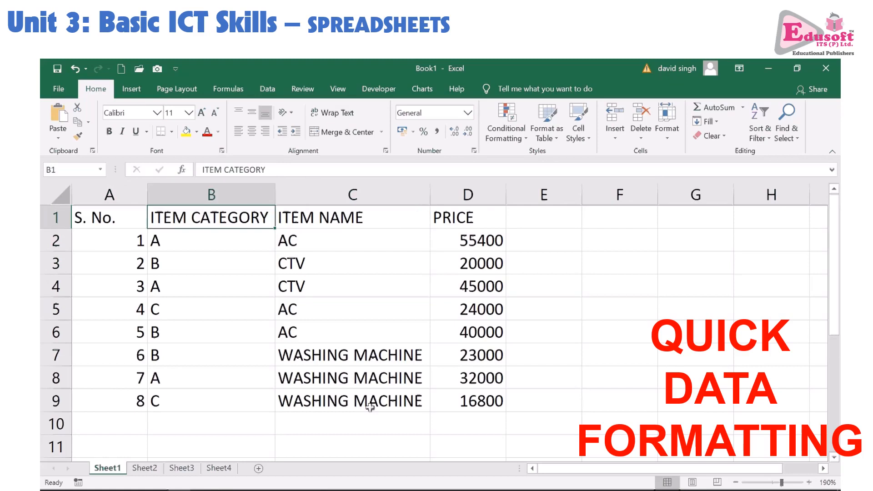
Go through the S. No. column from A1 down to A9 and back to the heading
{"action": "key", "text": "Left"}
{"action": "key", "text": "Down"}
{"action": "key", "text": "Down"}
{"action": "key", "text": "Down"}
{"action": "key", "text": "Down"}
{"action": "key", "text": "Down"}
{"action": "key", "text": "Down"}
{"action": "key", "text": "Down"}
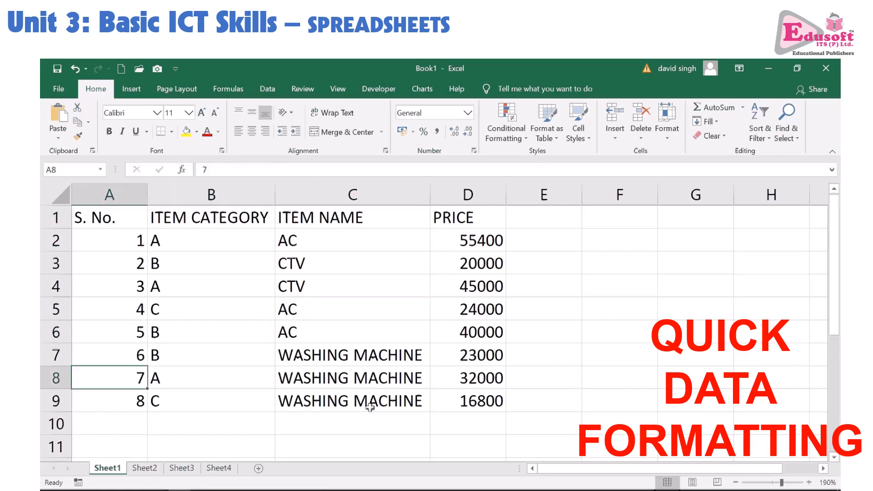
{"action": "key", "text": "Down"}
{"action": "key", "text": "Up"}
{"action": "key", "text": "Up"}
{"action": "key", "text": "Up"}
{"action": "key", "text": "Up"}
{"action": "key", "text": "Up"}
{"action": "key", "text": "Up"}
{"action": "key", "text": "Up"}
{"action": "key", "text": "Up"}
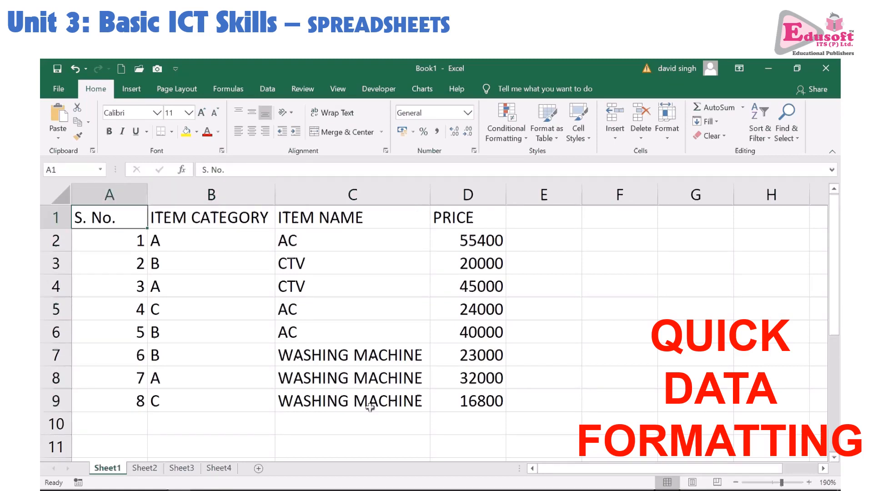
Move across the row 1 headings between A1 and D1 to review them, finishing on PRICE
{"action": "key", "text": "Right"}
{"action": "key", "text": "Right"}
{"action": "key", "text": "Right"}
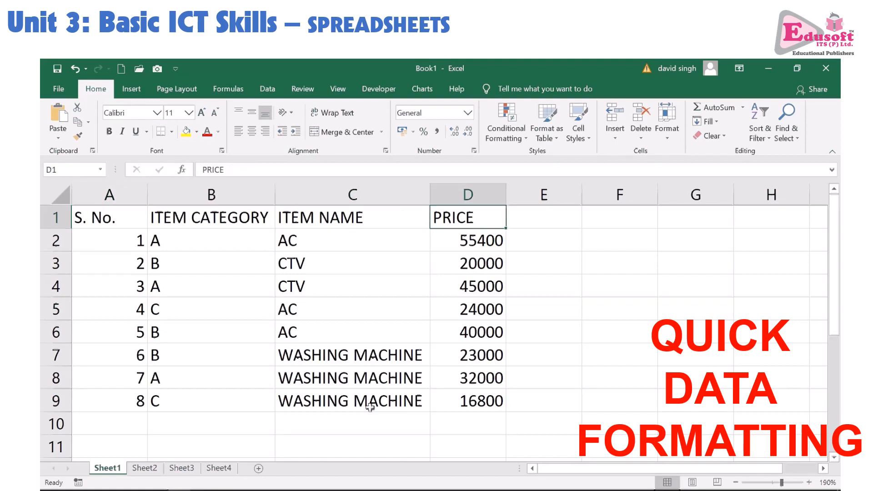
{"action": "key", "text": "Left"}
{"action": "key", "text": "Left"}
{"action": "key", "text": "Left"}
{"action": "key", "text": "Right"}
{"action": "key", "text": "Right"}
{"action": "key", "text": "Right"}
{"action": "left_click", "coordinate": [255, 169]}
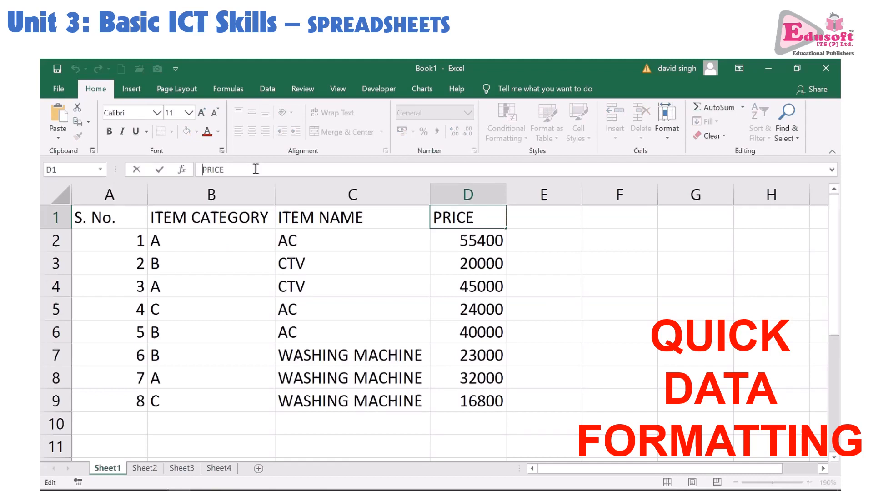
{"action": "left_click", "coordinate": [456, 219]}
{"action": "key", "text": "Left"}
{"action": "key", "text": "Left"}
{"action": "key", "text": "Left"}
{"action": "key", "text": "Escape"}
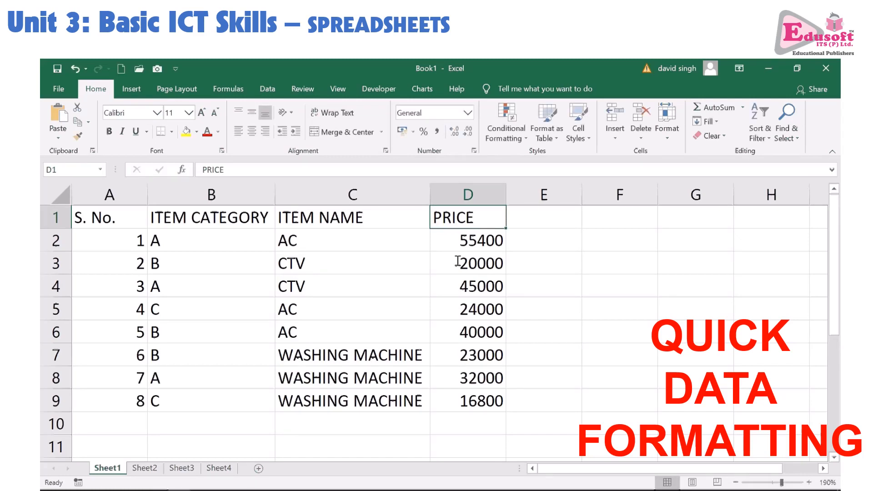
Change the heading in D1 to UNIT PRICE and fit the width of column D to it
{"action": "key", "text": "F2"}
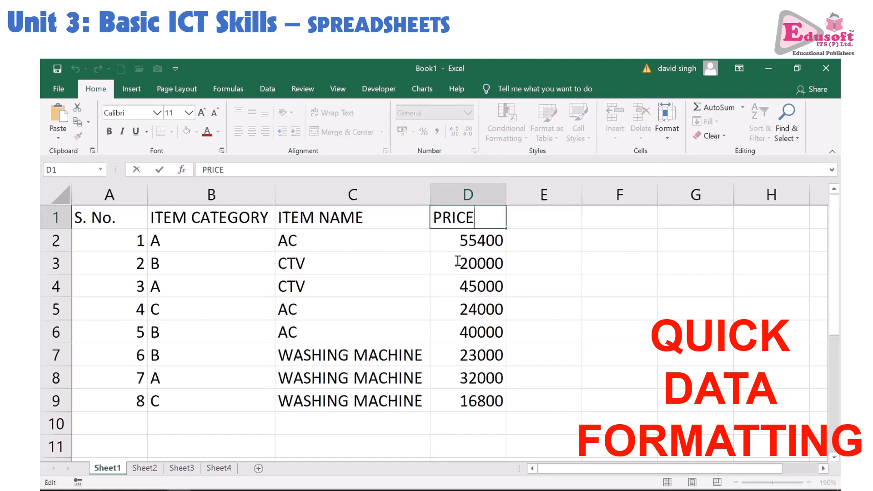
{"action": "key", "text": "Left"}
{"action": "key", "text": "Left"}
{"action": "key", "text": "Left"}
{"action": "key", "text": "Left"}
{"action": "key", "text": "Left"}
{"action": "type", "text": "UNIT"}
{"action": "key", "text": "Return"}
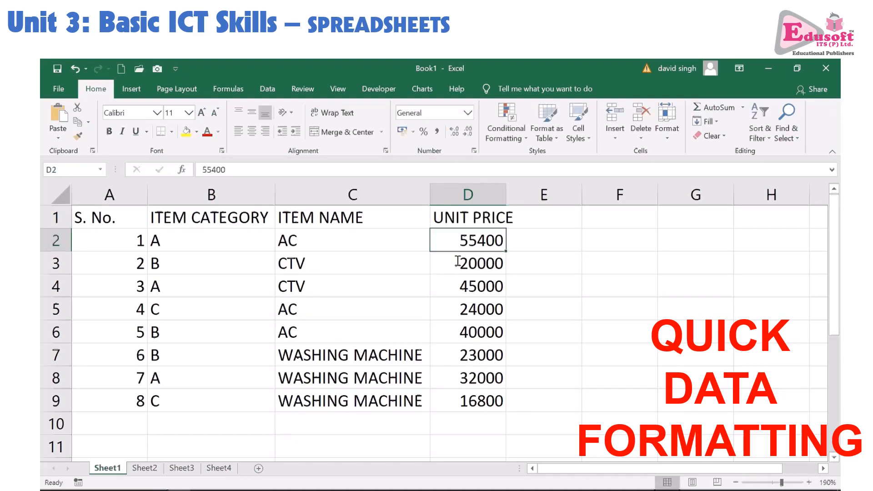
{"action": "double_click", "coordinate": [508, 188]}
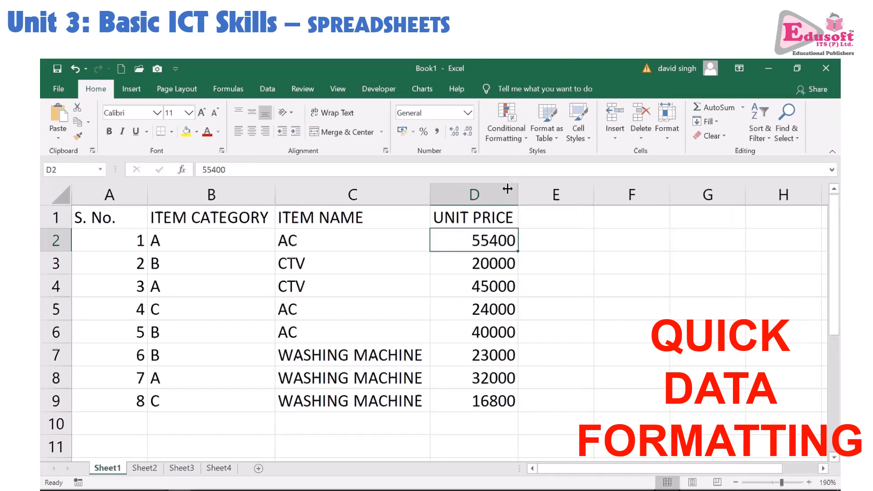
Move across the row 1 headings to review them, finishing on S. No. in A1
{"action": "key", "text": "Up"}
{"action": "key", "text": "Left"}
{"action": "key", "text": "Left"}
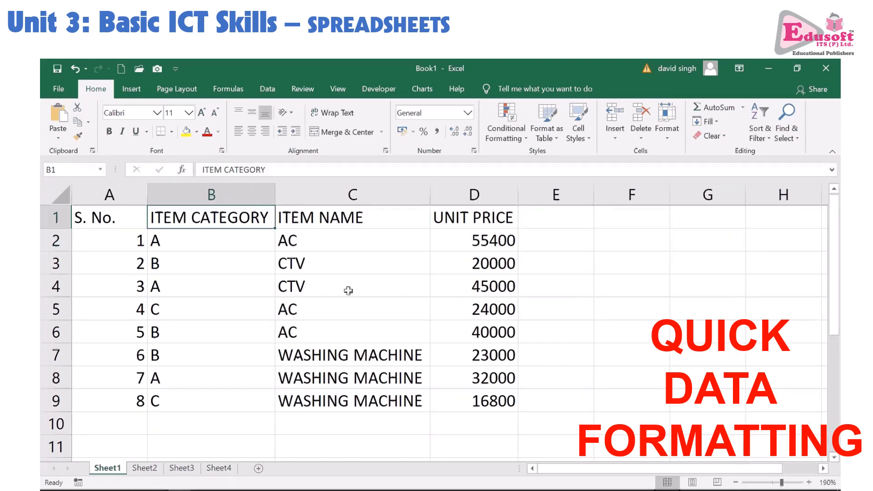
{"action": "key", "text": "Right"}
{"action": "key", "text": "Right"}
{"action": "key", "text": "Right"}
{"action": "key", "text": "Left"}
{"action": "key", "text": "Left"}
{"action": "key", "text": "Left"}
{"action": "key", "text": "Left"}
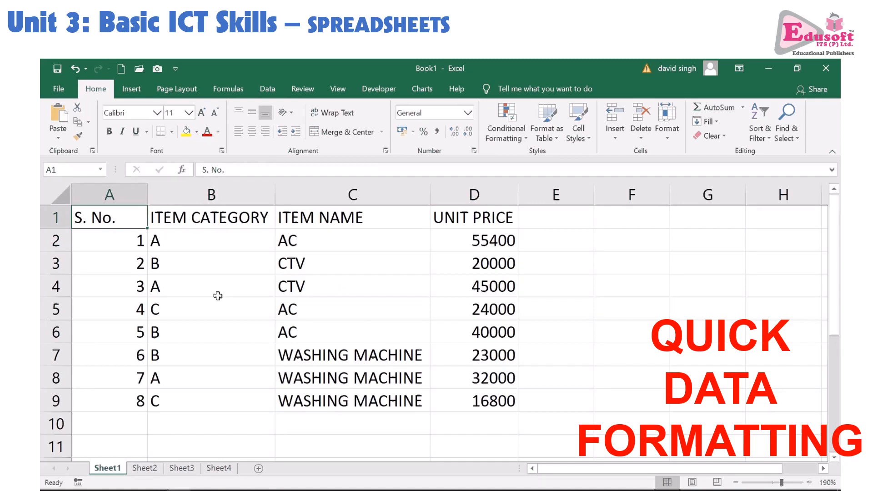
Centre the headings in A1:D1 and make them bold
{"action": "key", "text": "shift+Right"}
{"action": "key", "text": "shift+Right"}
{"action": "key", "text": "shift+Right"}
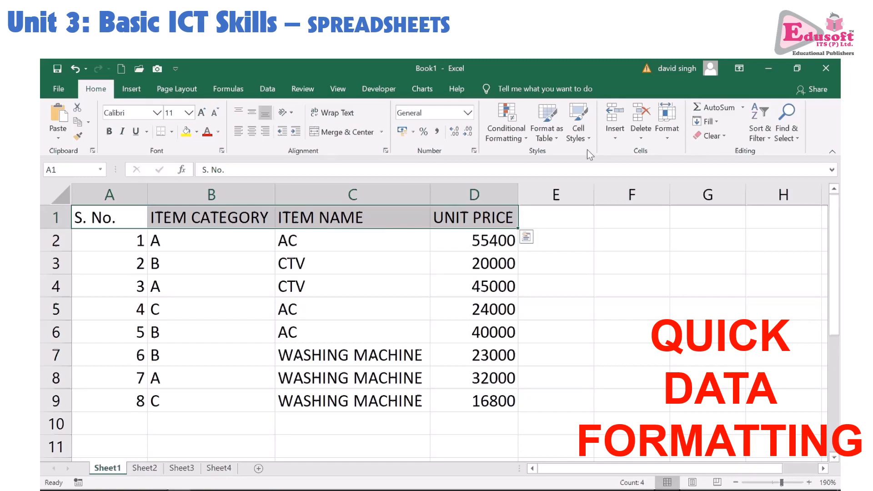
{"action": "left_click", "coordinate": [252, 130]}
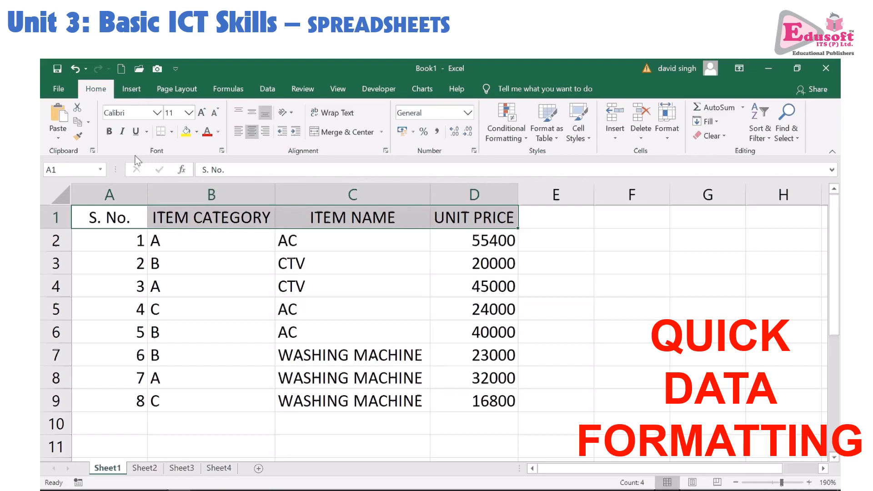
{"action": "left_click", "coordinate": [108, 136]}
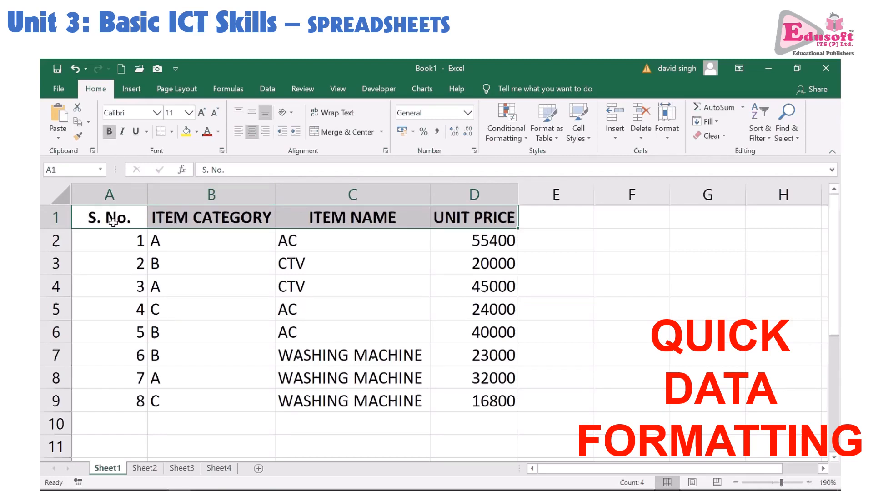
Apply all borders to the whole table in A1:D9
{"action": "left_click", "coordinate": [113, 222]}
{"action": "key", "text": "shift+Right"}
{"action": "key", "text": "shift+Right"}
{"action": "key", "text": "shift+Right"}
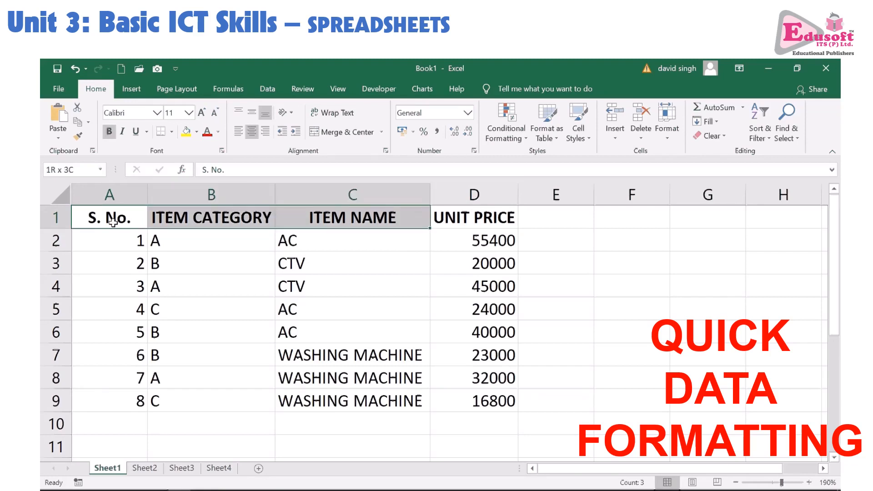
{"action": "key", "text": "shift+Down"}
{"action": "key", "text": "shift+Down"}
{"action": "key", "text": "shift+Down"}
{"action": "key", "text": "shift+Down"}
{"action": "key", "text": "shift+Down"}
{"action": "key", "text": "shift+Down"}
{"action": "key", "text": "shift+Down"}
{"action": "key", "text": "shift+Down"}
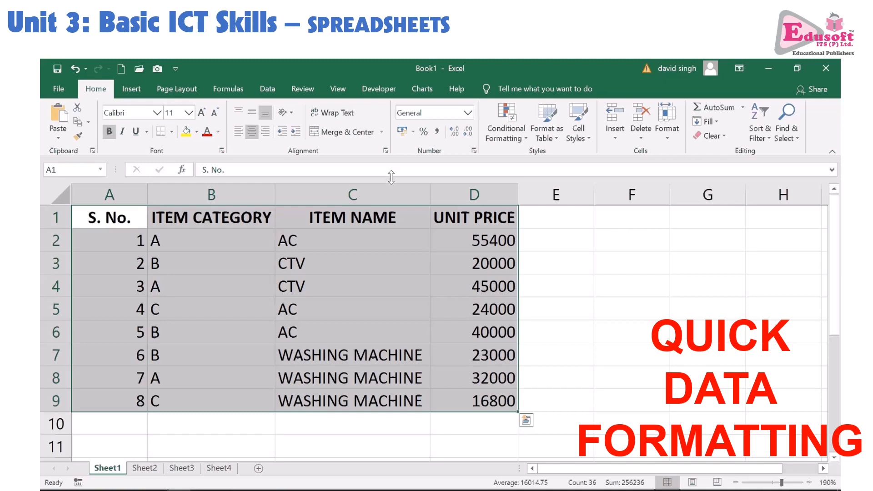
{"action": "left_click", "coordinate": [173, 133]}
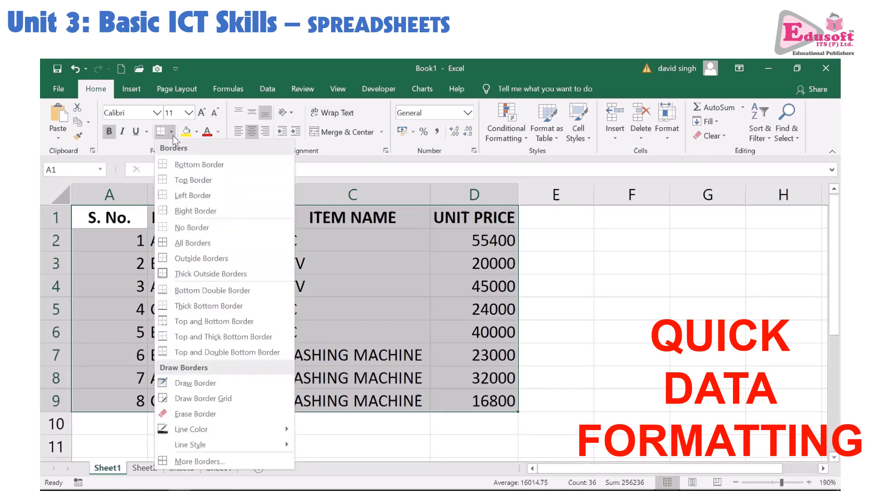
{"action": "left_click", "coordinate": [195, 243]}
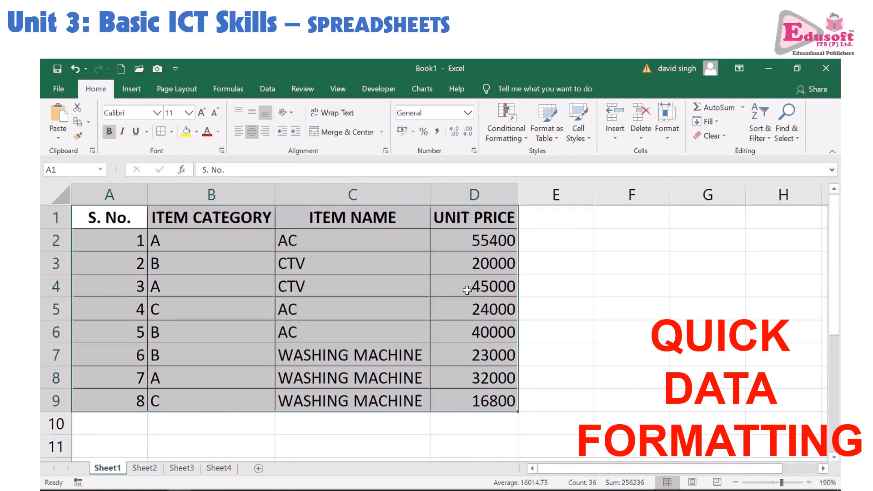
{"action": "left_click", "coordinate": [628, 332]}
Fill the heading cells A1:D1 with a light blue theme colour
{"action": "left_click_drag", "start_coordinate": [121, 221], "coordinate": [491, 218]}
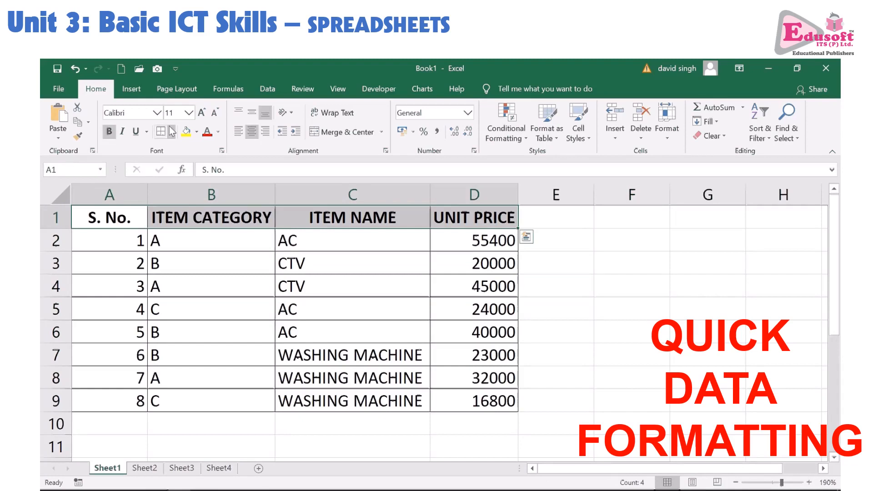
{"action": "left_click", "coordinate": [196, 133]}
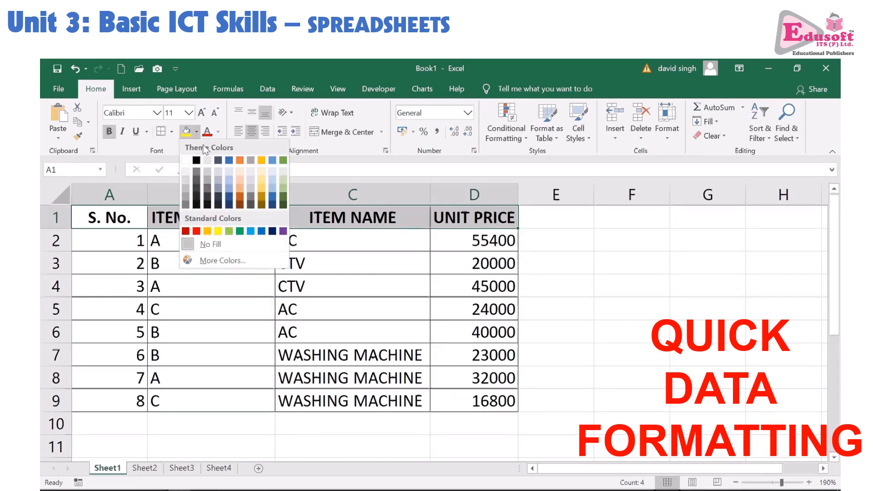
{"action": "left_click", "coordinate": [232, 178]}
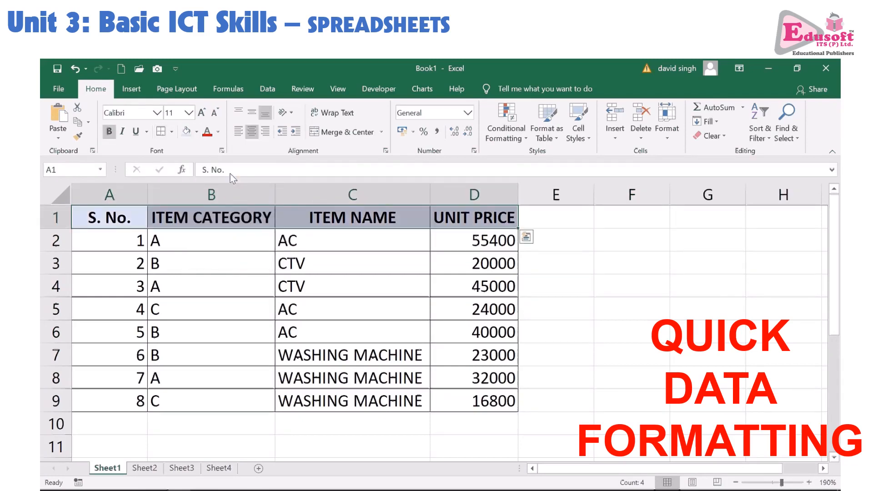
{"action": "left_click", "coordinate": [221, 244]}
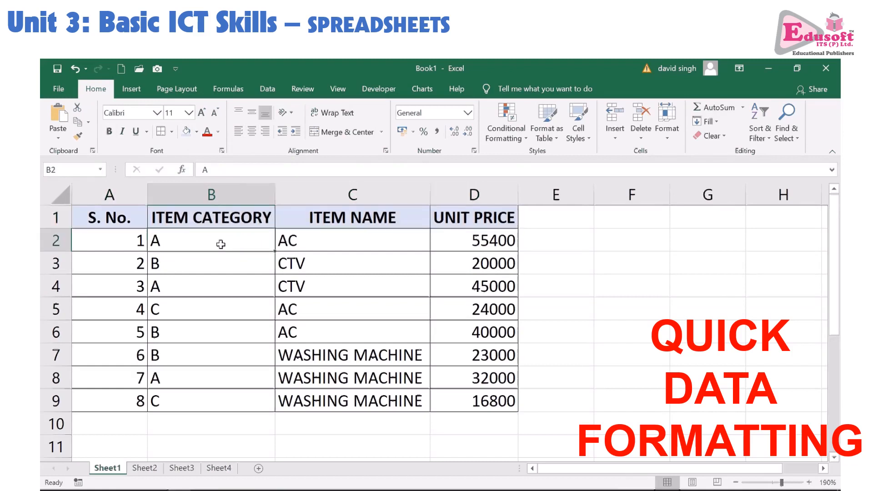
Go around the formatted table along the headings, the S. No. column, the last row and the UNIT PRICE column to check it
{"action": "key", "text": "Up"}
{"action": "key", "text": "ctrl+Left"}
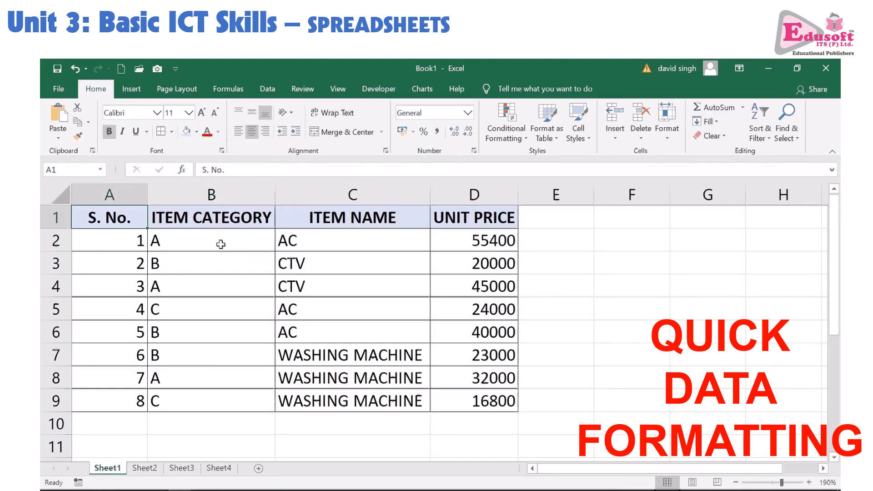
{"action": "key", "text": "ctrl+Right"}
{"action": "key", "text": "ctrl+Left"}
{"action": "key", "text": "Down"}
{"action": "key", "text": "Down"}
{"action": "key", "text": "Down"}
{"action": "key", "text": "Down"}
{"action": "key", "text": "Down"}
{"action": "key", "text": "Down"}
{"action": "key", "text": "Down"}
{"action": "key", "text": "Down"}
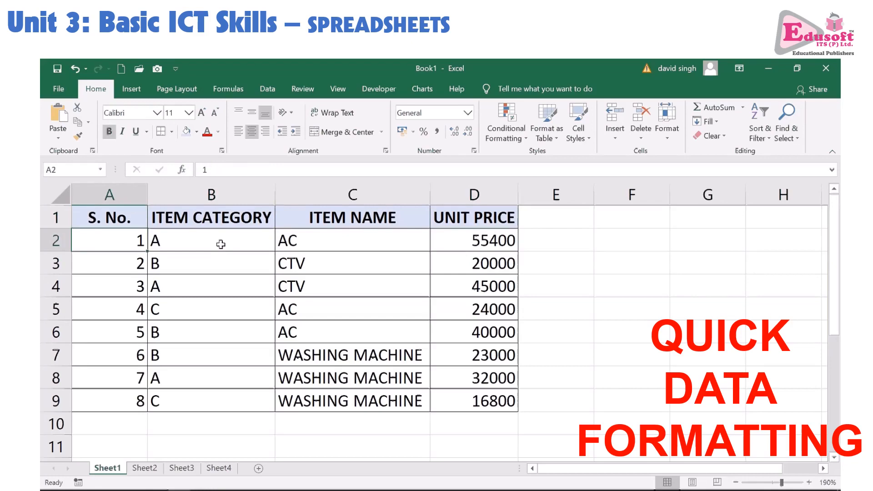
{"action": "key", "text": "Right"}
{"action": "key", "text": "Right"}
{"action": "key", "text": "Right"}
{"action": "key", "text": "Right"}
{"action": "key", "text": "Left"}
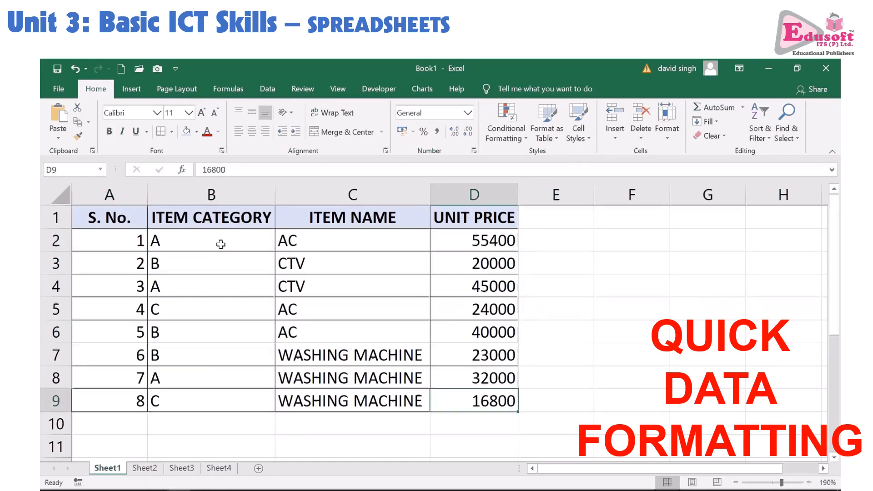
{"action": "key", "text": "Up"}
{"action": "key", "text": "ctrl+Up"}
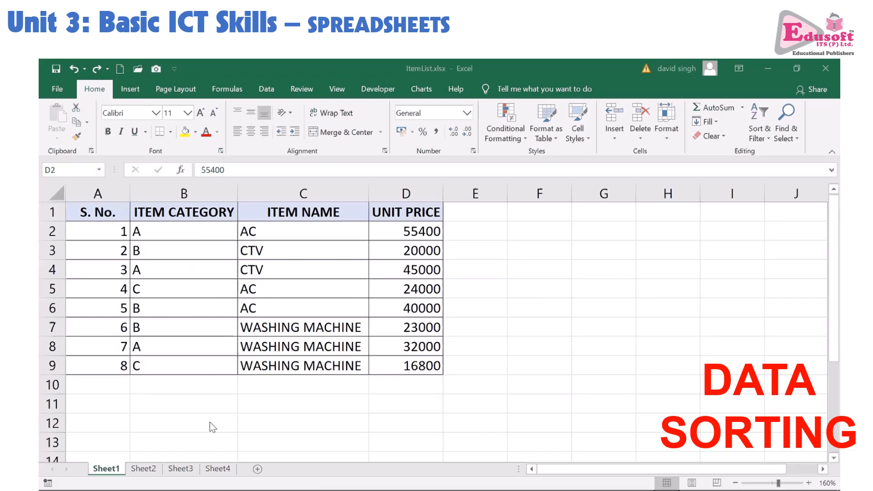
Sort the table by ITEM CATEGORY from Z to A, and undo the sort
{"action": "right_click", "coordinate": [195, 234]}
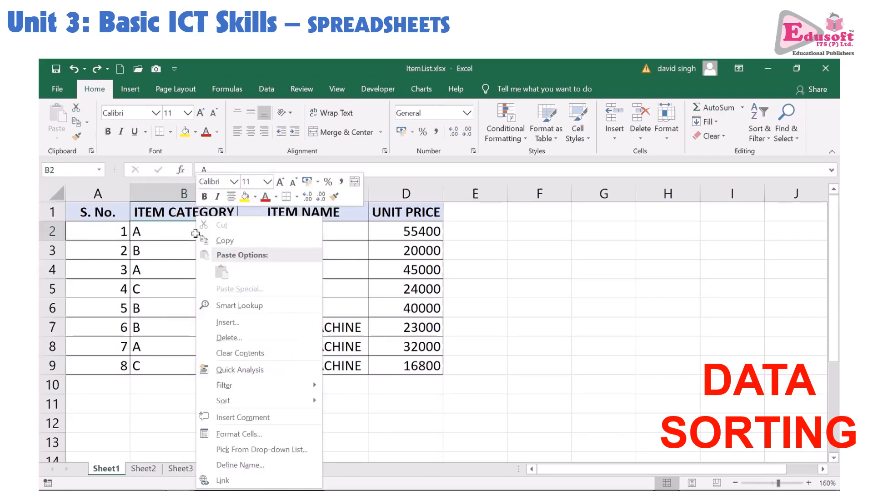
{"action": "mouse_move", "coordinate": [281, 399]}
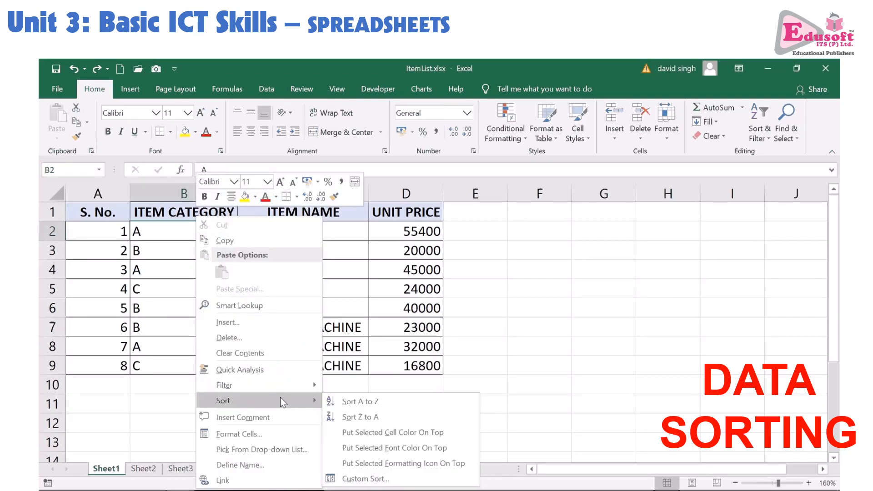
{"action": "left_click", "coordinate": [376, 417]}
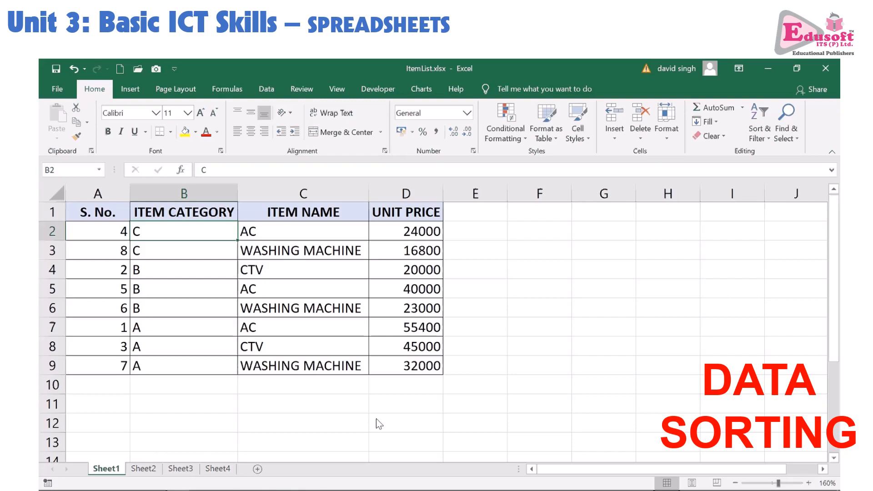
{"action": "key", "text": "ctrl+z"}
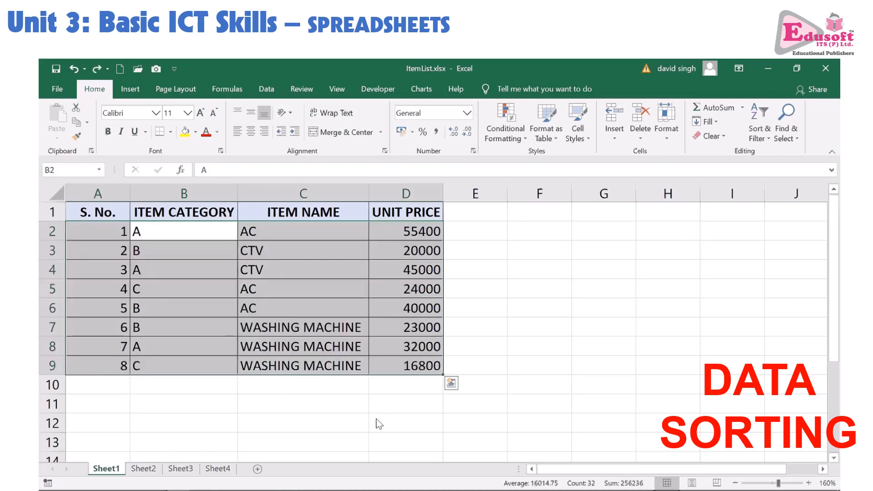
{"action": "left_click", "coordinate": [376, 418]}
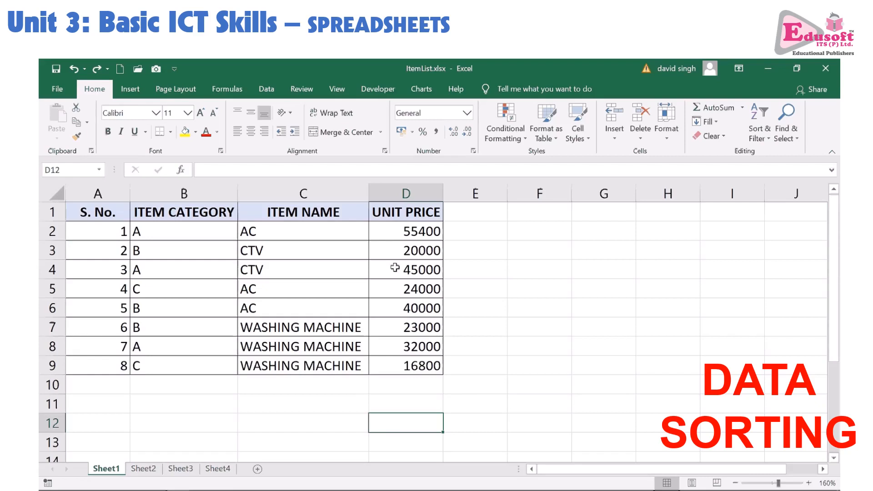
Sort the table by UNIT PRICE from smallest to largest, and undo the sort
{"action": "right_click", "coordinate": [406, 232]}
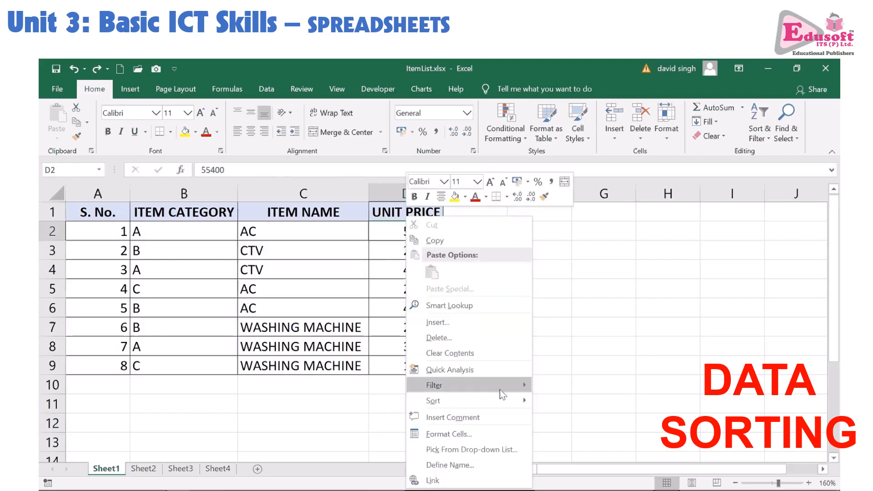
{"action": "mouse_move", "coordinate": [499, 400]}
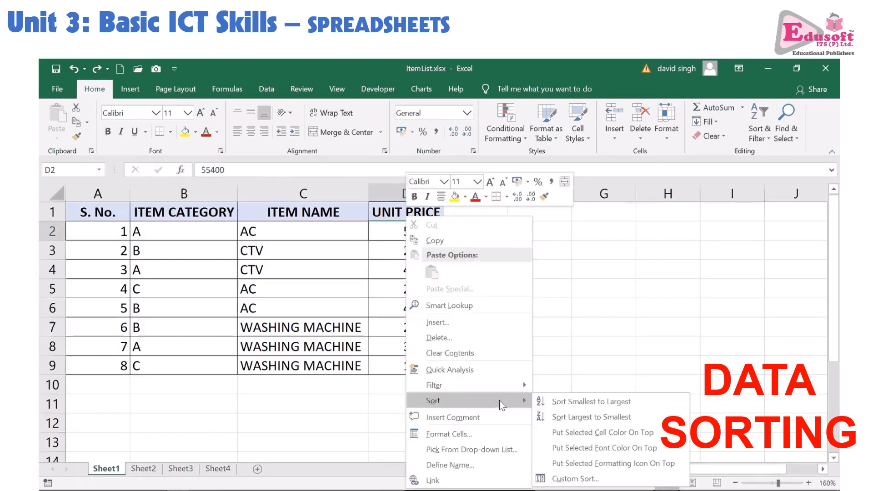
{"action": "left_click", "coordinate": [604, 402]}
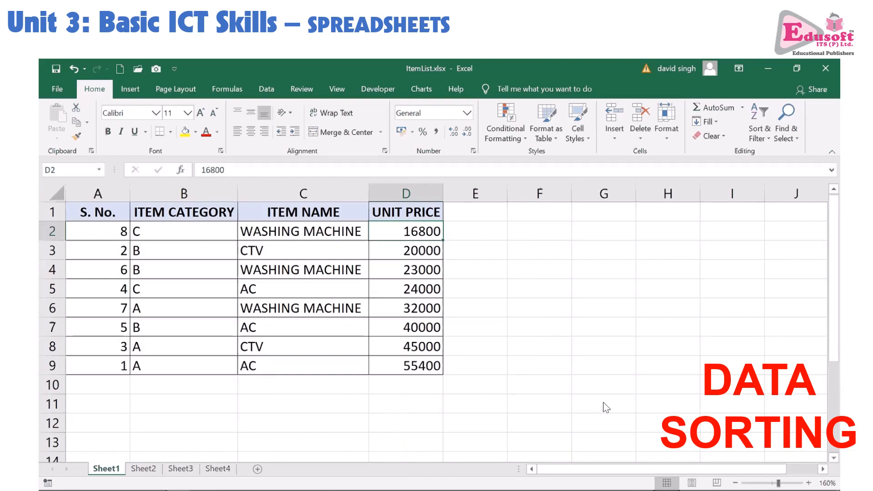
{"action": "key", "text": "ctrl+z"}
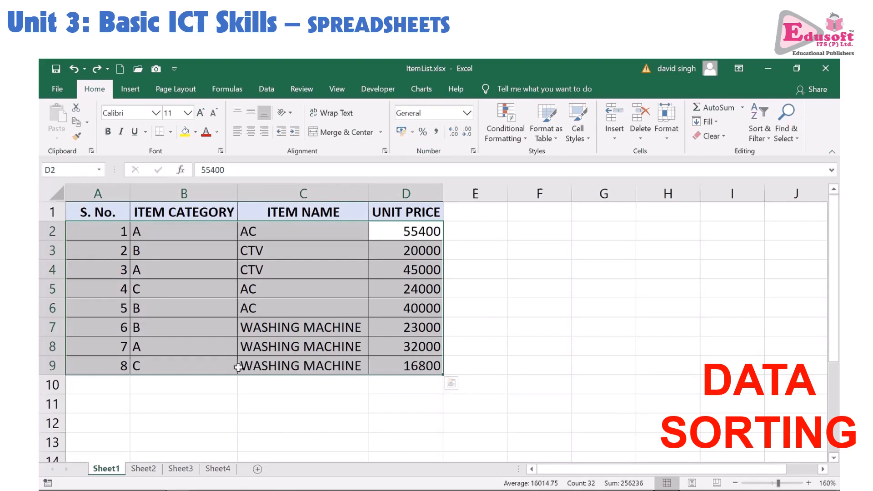
{"action": "left_click", "coordinate": [520, 291]}
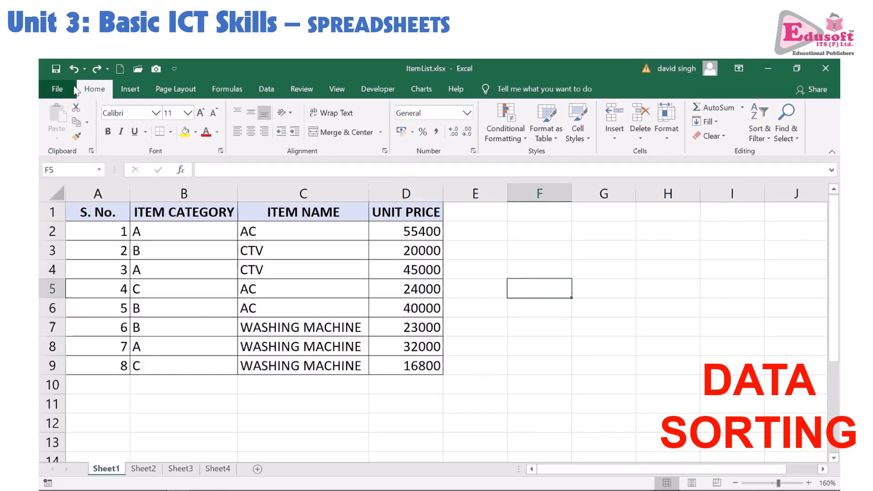
Select the range B1:D9 and open the custom sort settings for it, keeping the ITEM CATEGORY and ITEM NAME columns uncovered
{"action": "left_click", "coordinate": [769, 141]}
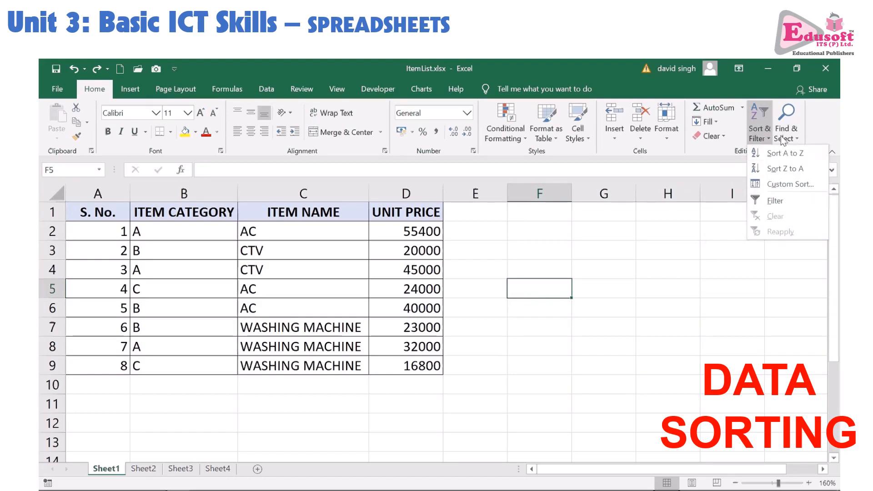
{"action": "left_click", "coordinate": [689, 255]}
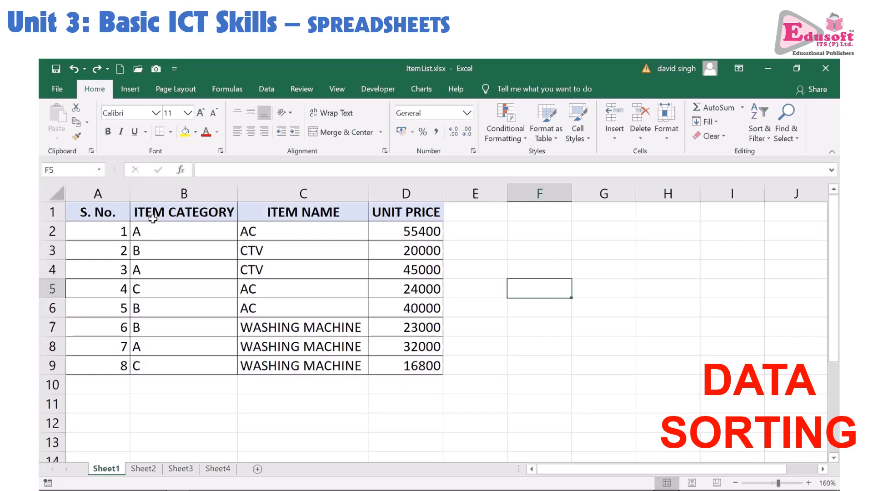
{"action": "left_click_drag", "start_coordinate": [153, 214], "coordinate": [419, 366]}
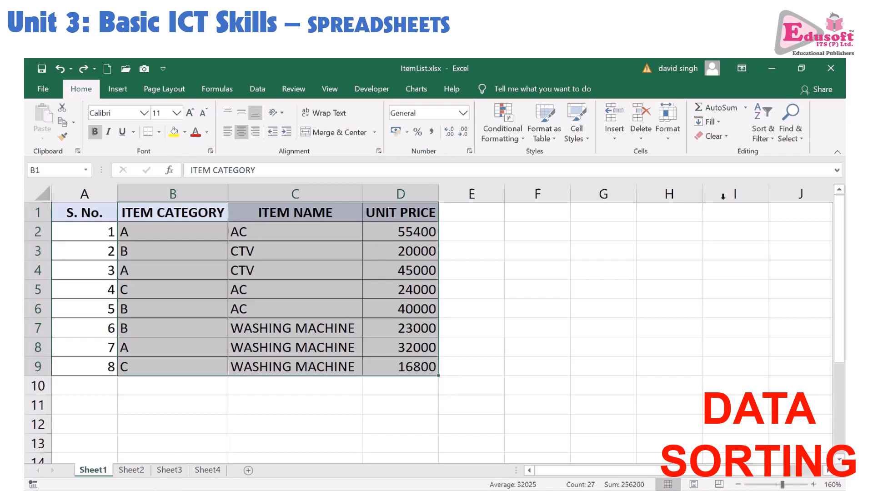
{"action": "left_click", "coordinate": [775, 141]}
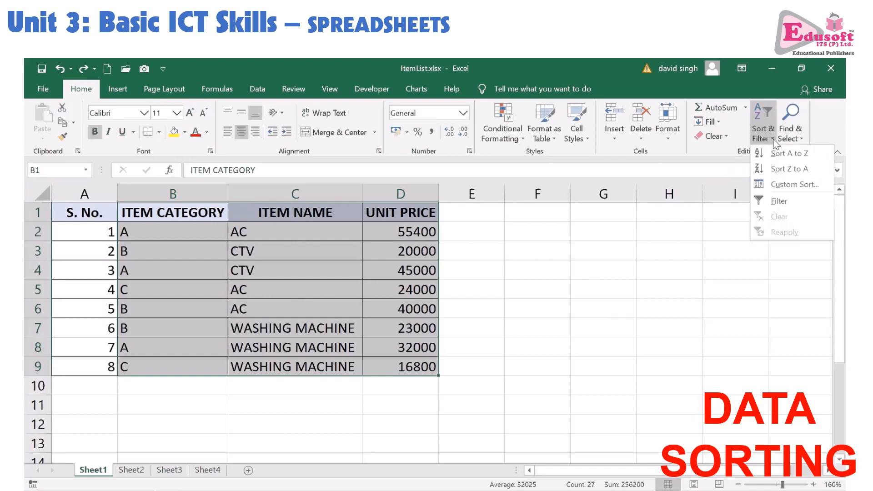
{"action": "left_click", "coordinate": [815, 189]}
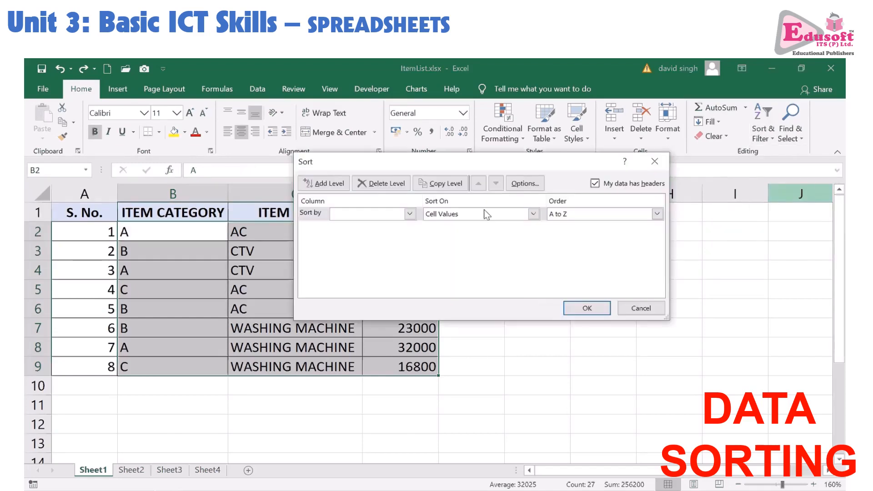
{"action": "left_click_drag", "start_coordinate": [463, 167], "coordinate": [551, 222]}
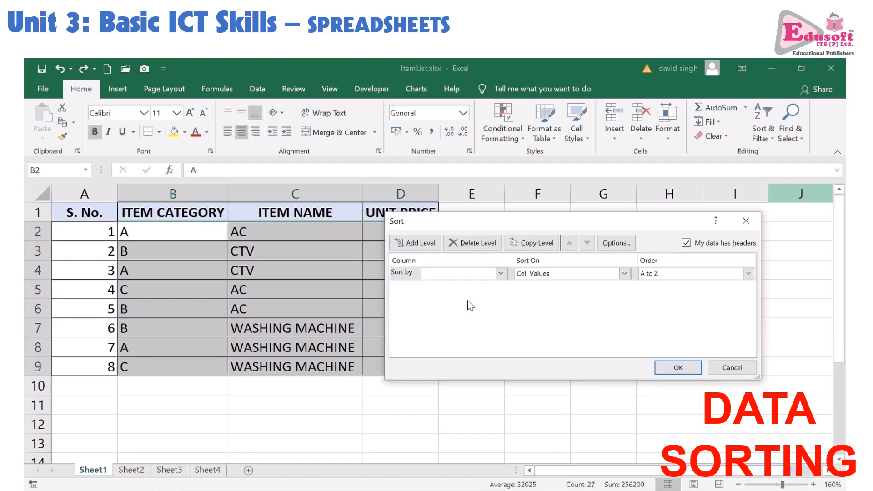
Custom-sort the selected range by ITEM CATEGORY on cell values from A to Z, and undo the sort
{"action": "left_click", "coordinate": [501, 275]}
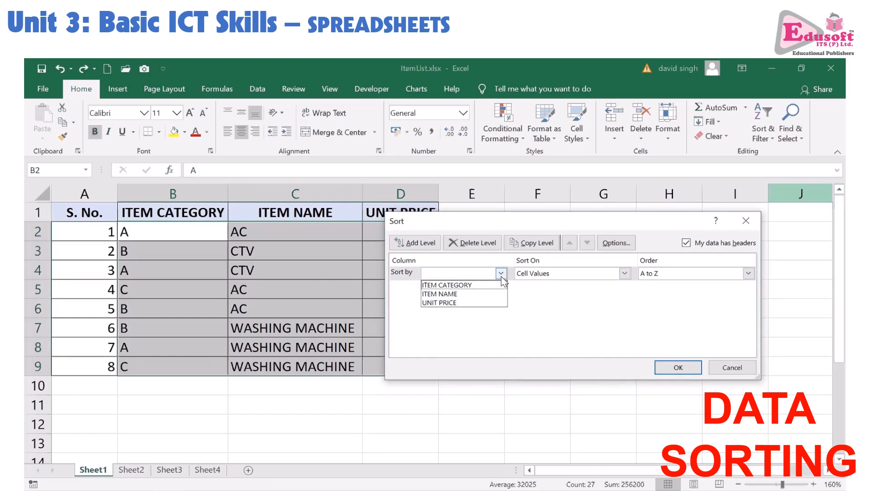
{"action": "left_click", "coordinate": [440, 286]}
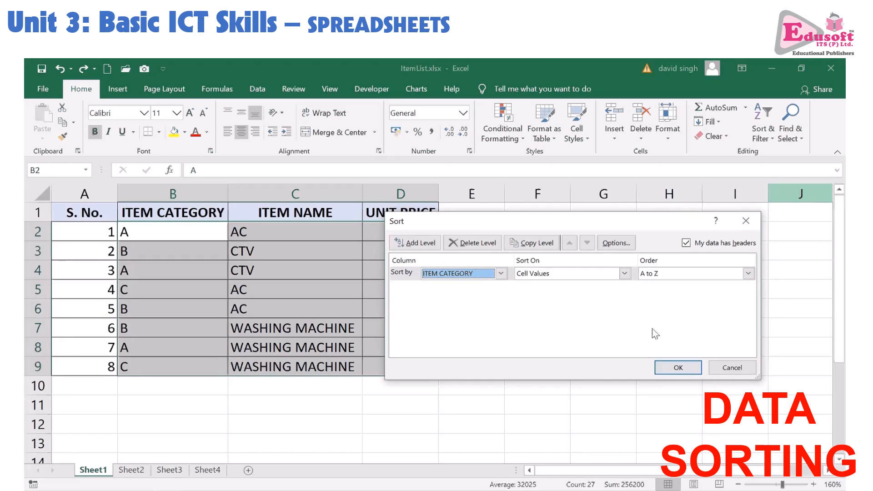
{"action": "left_click", "coordinate": [748, 275]}
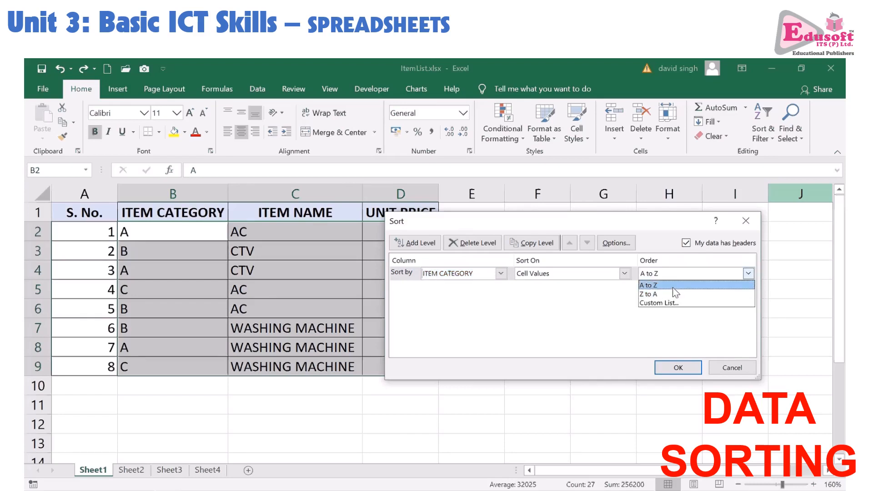
{"action": "key", "text": "Escape"}
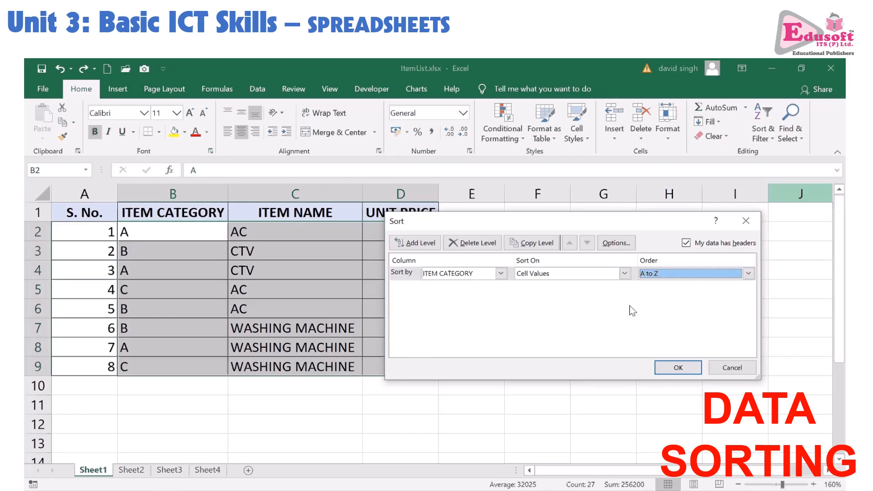
{"action": "left_click", "coordinate": [677, 368]}
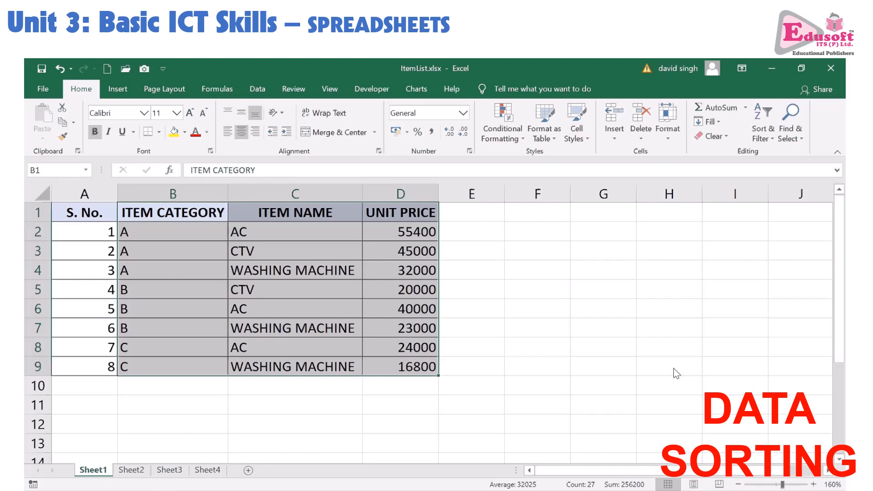
{"action": "key", "text": "ctrl+z"}
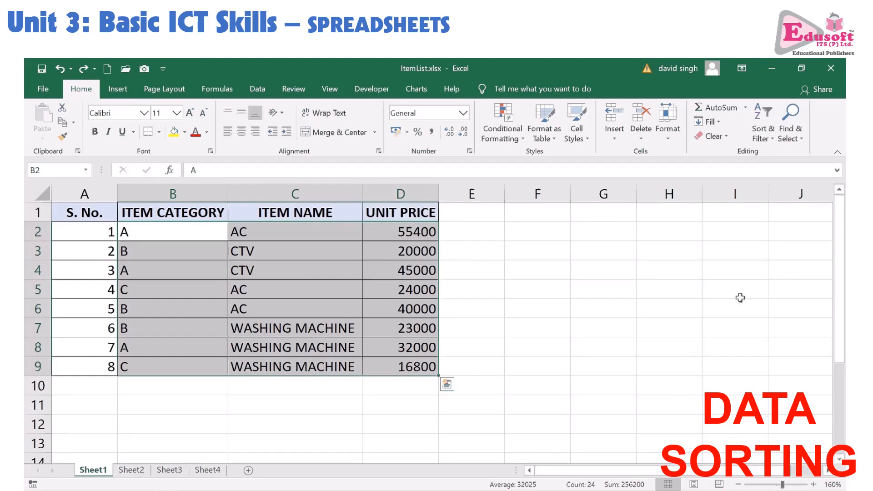
Custom-sort the selected range by ITEM CATEGORY and then by ITEM NAME, both A to Z, and undo the sort
{"action": "left_click", "coordinate": [771, 139]}
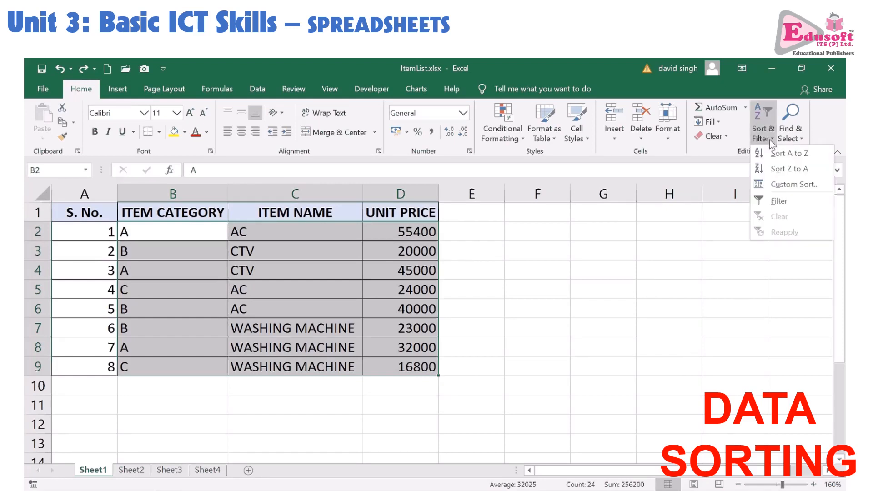
{"action": "left_click", "coordinate": [792, 185]}
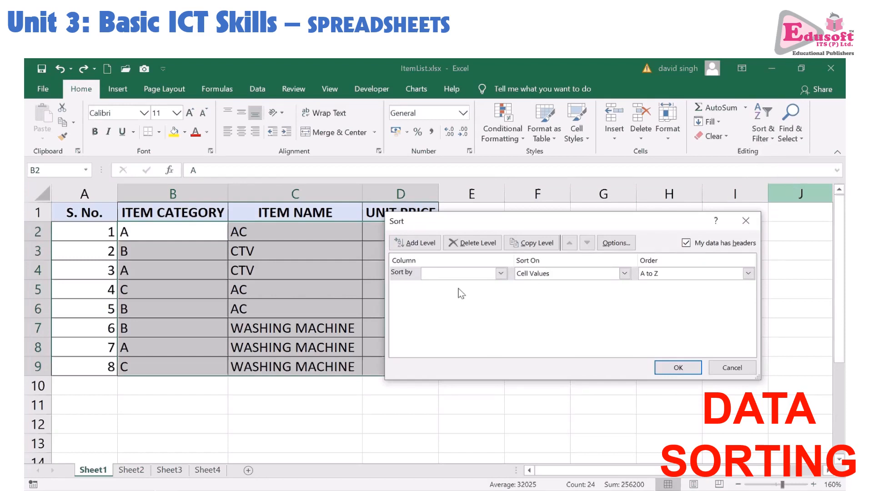
{"action": "left_click", "coordinate": [500, 274]}
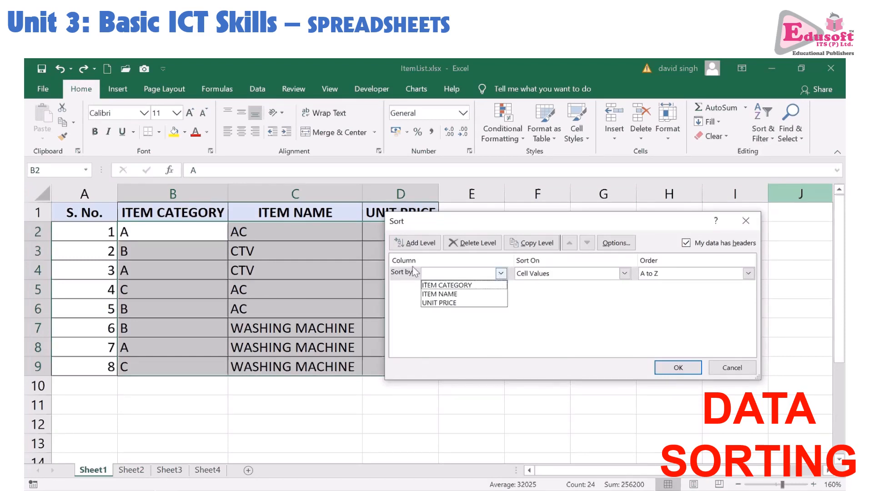
{"action": "left_click", "coordinate": [436, 286]}
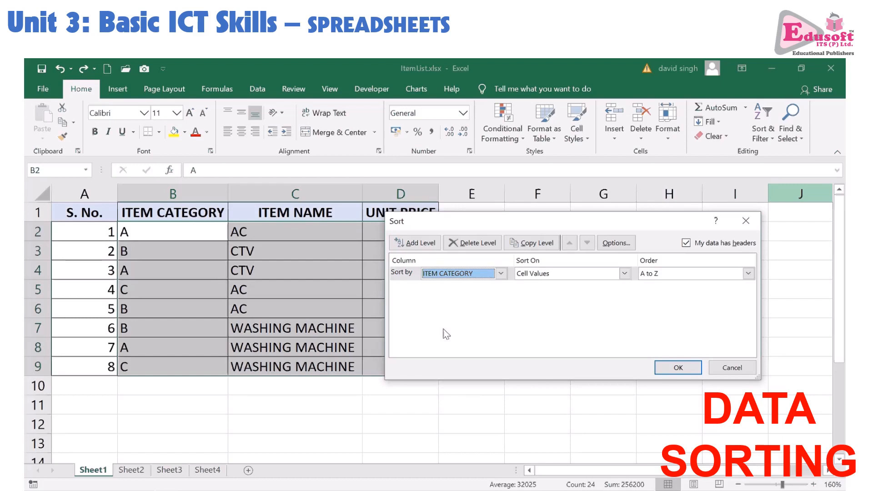
{"action": "left_click", "coordinate": [401, 245]}
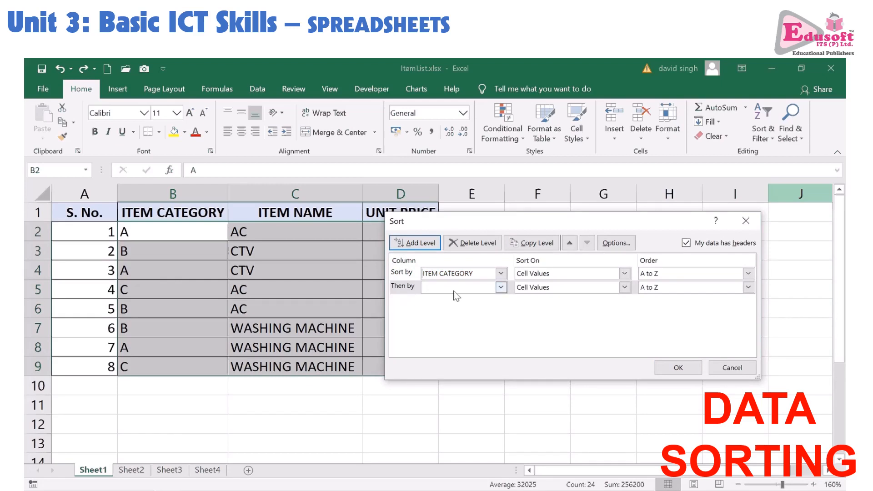
{"action": "left_click", "coordinate": [501, 288]}
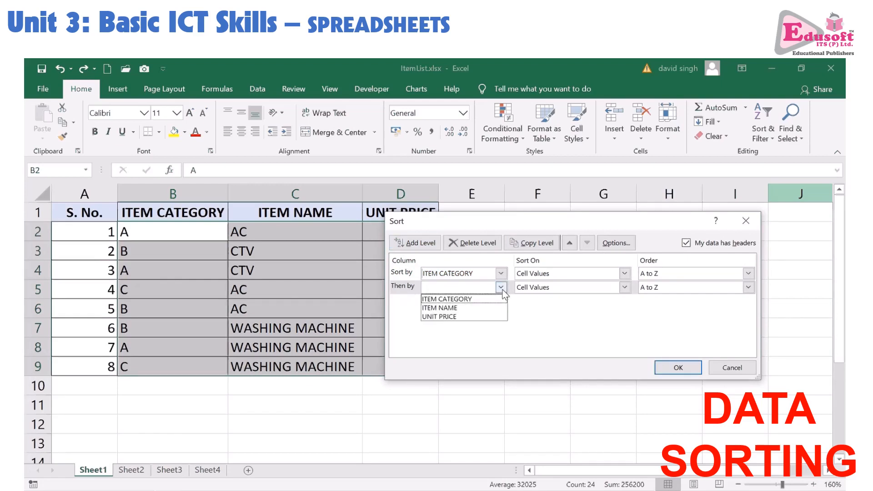
{"action": "left_click", "coordinate": [461, 308]}
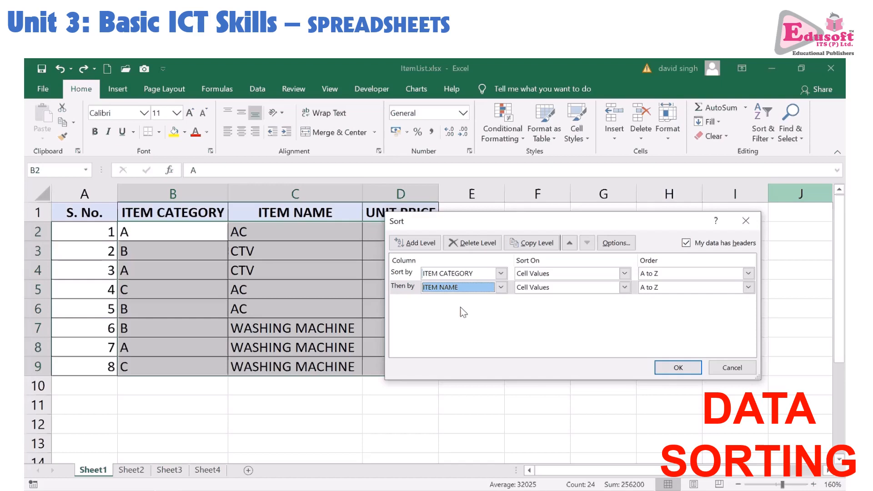
{"action": "left_click", "coordinate": [678, 368]}
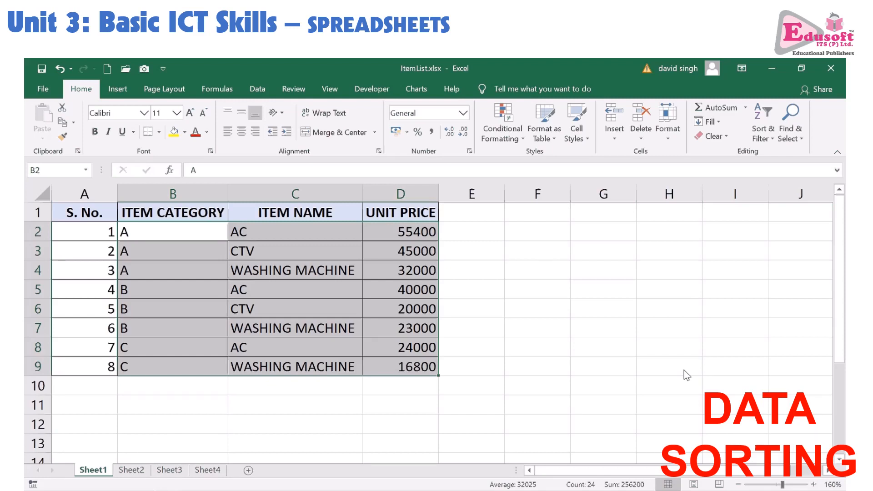
{"action": "key", "text": "ctrl+z"}
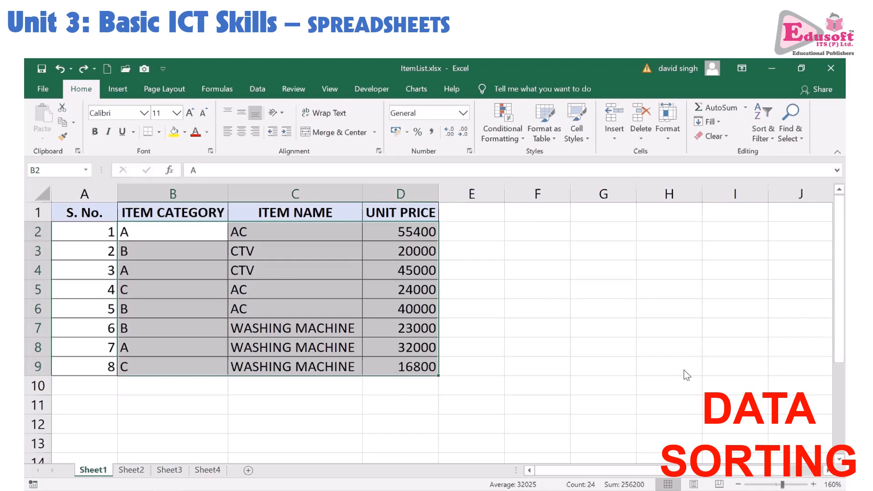
Custom-sort the selected range by ITEM CATEGORY from A to Z and then by UNIT PRICE from smallest to largest
{"action": "left_click", "coordinate": [771, 142]}
{"action": "left_click", "coordinate": [792, 189]}
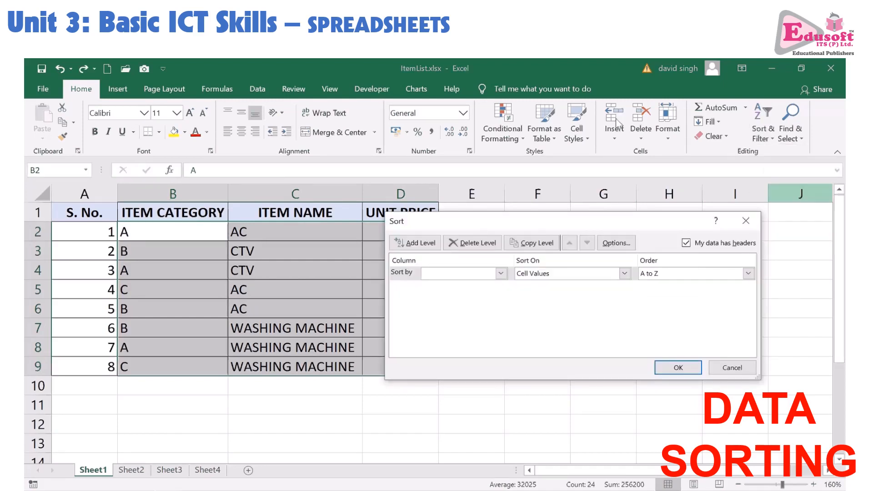
{"action": "left_click", "coordinate": [500, 273]}
{"action": "left_click", "coordinate": [485, 284]}
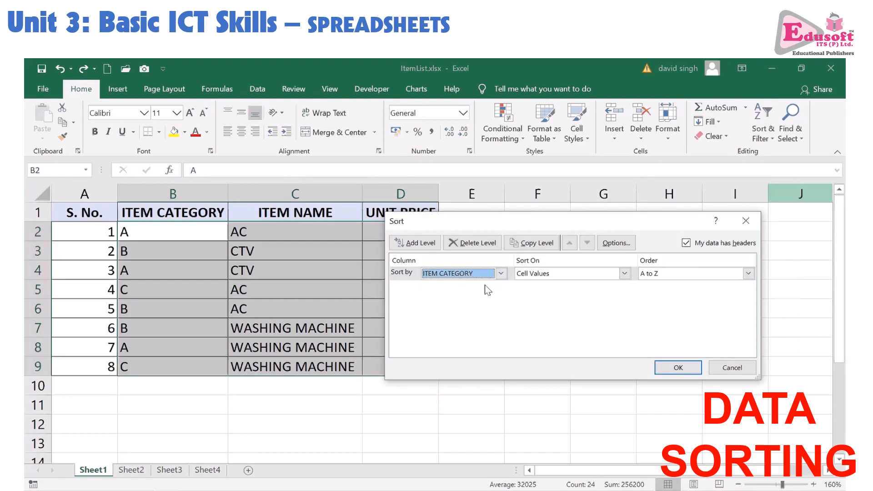
{"action": "left_click", "coordinate": [415, 243]}
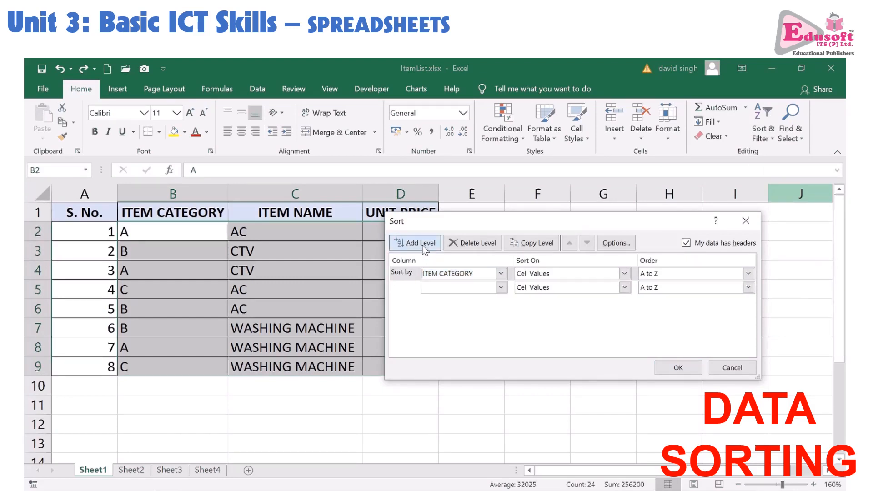
{"action": "left_click", "coordinate": [478, 284]}
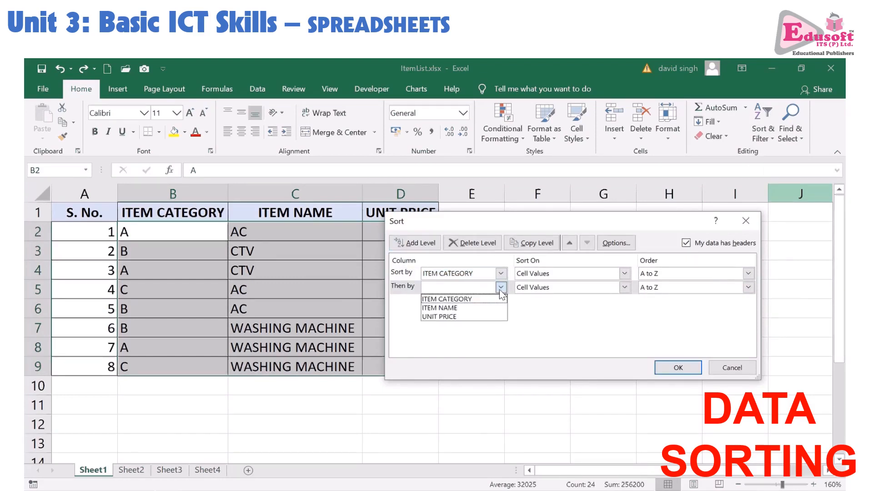
{"action": "left_click", "coordinate": [439, 317]}
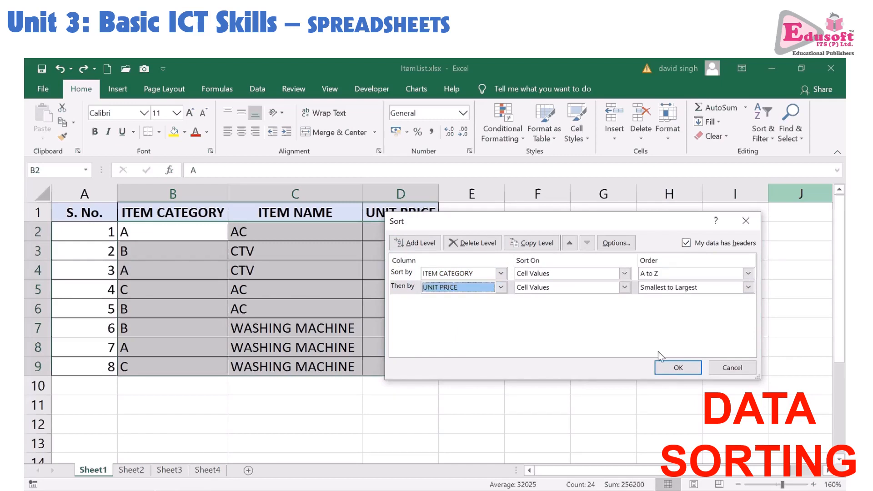
{"action": "left_click", "coordinate": [680, 366]}
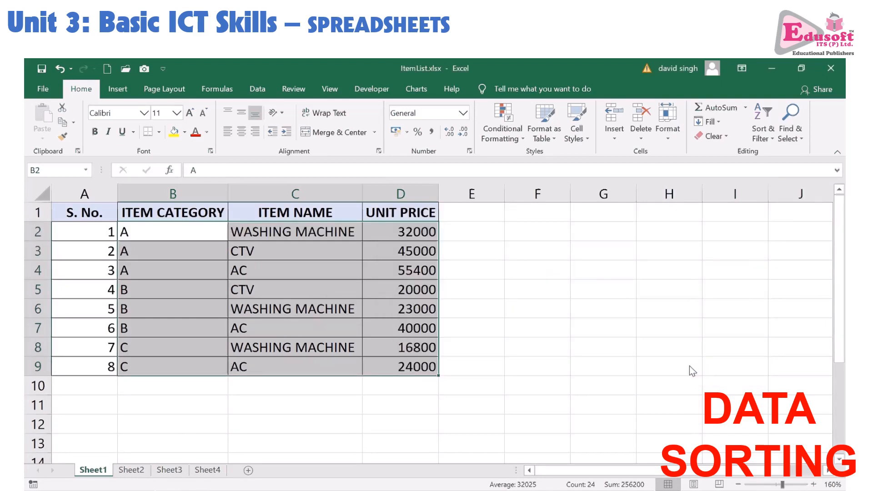
Examine the options for filtering by the selected cell on the first UNIT PRICE value in D2
{"action": "left_click", "coordinate": [268, 238]}
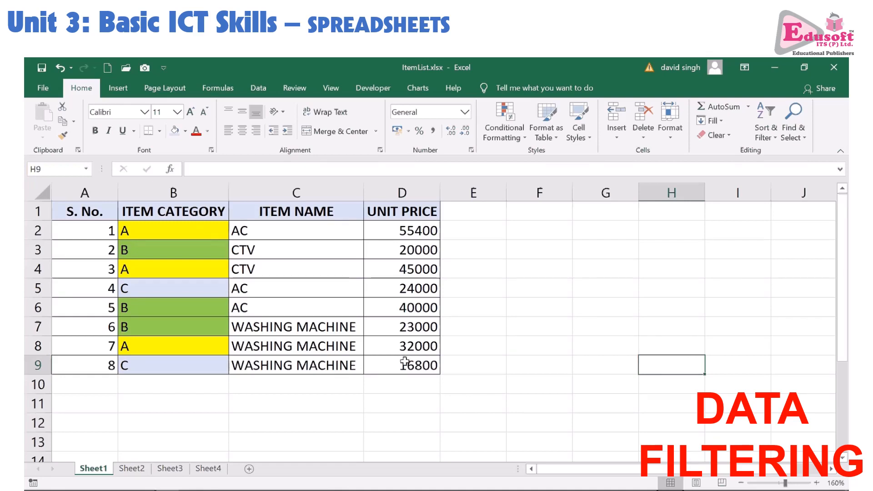
{"action": "right_click", "coordinate": [386, 232]}
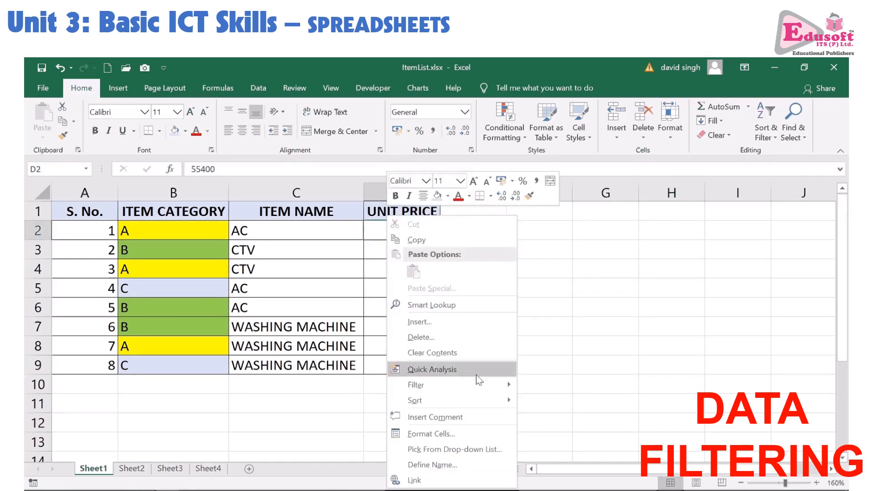
{"action": "mouse_move", "coordinate": [484, 390]}
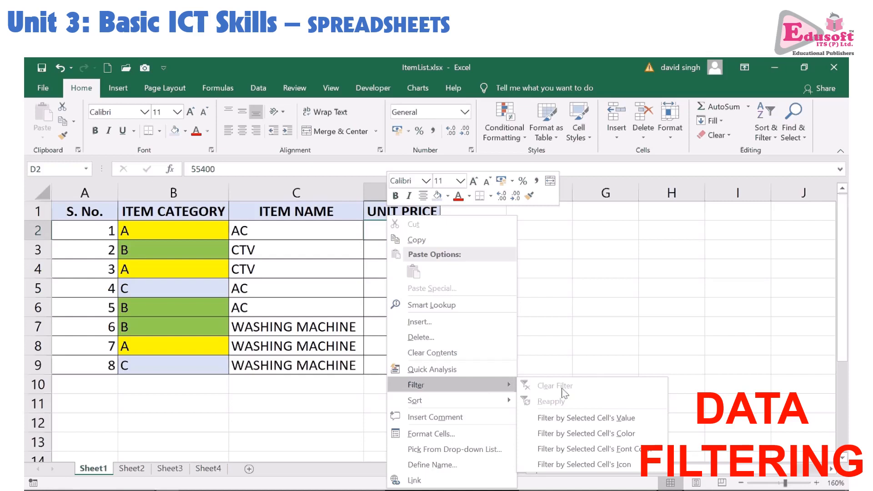
{"action": "left_click", "coordinate": [580, 312]}
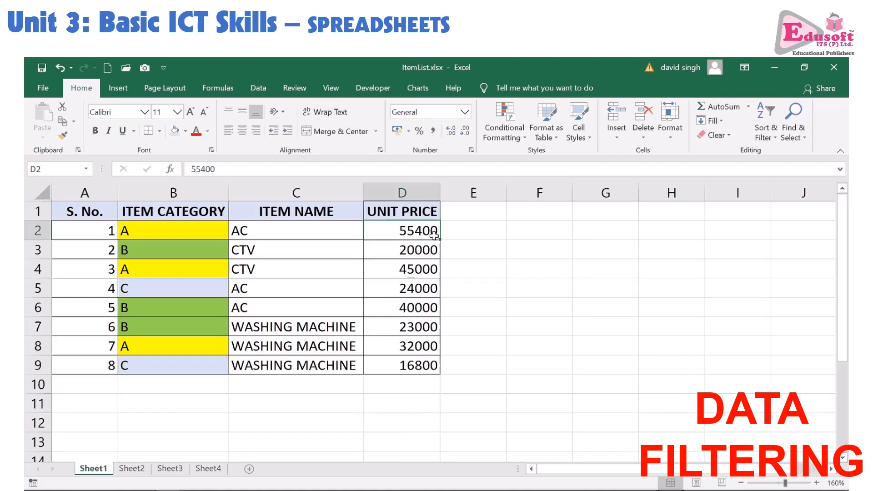
{"action": "right_click", "coordinate": [434, 234]}
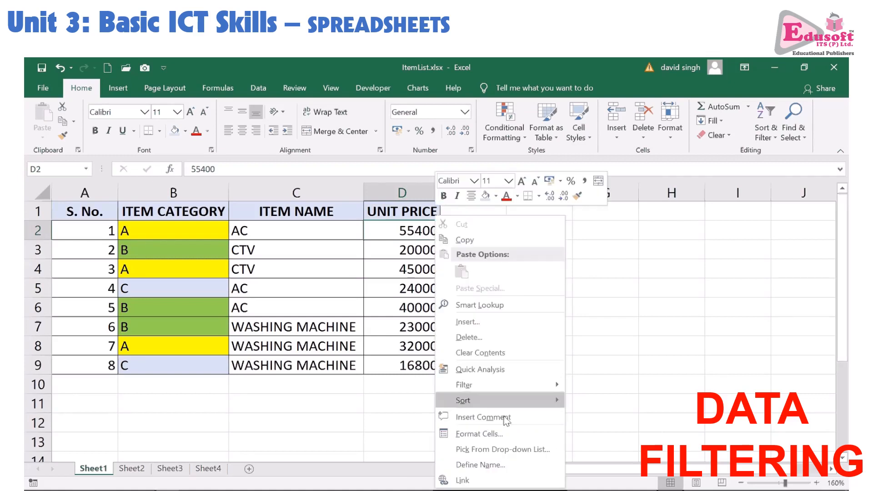
{"action": "mouse_move", "coordinate": [511, 388]}
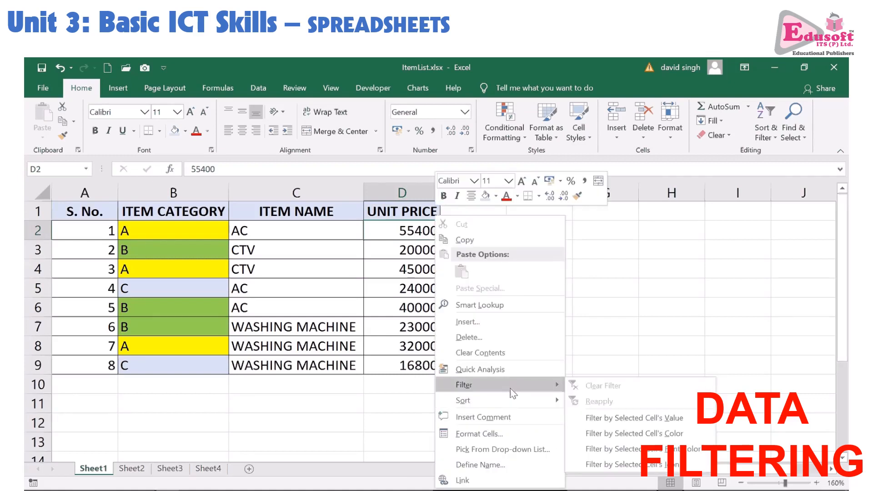
{"action": "left_click", "coordinate": [682, 433]}
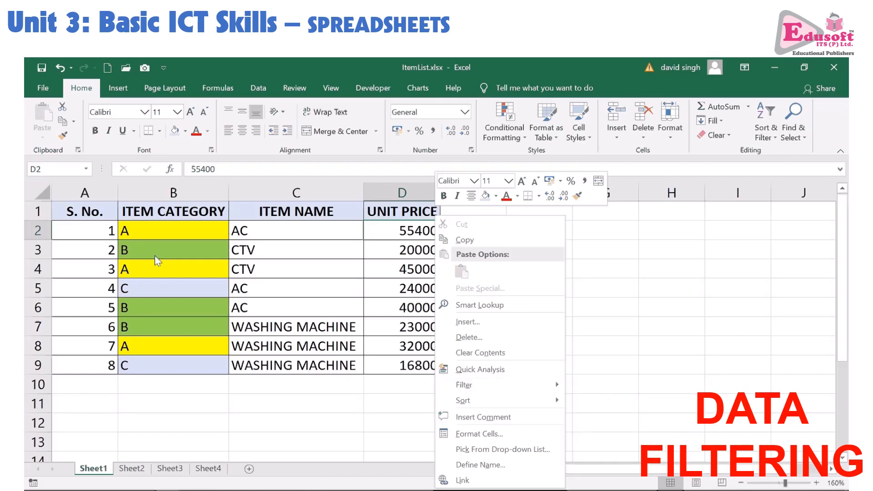
Filter the table by the fill color of cell B2 in ITEM CATEGORY, and turn the filter off
{"action": "right_click", "coordinate": [183, 233]}
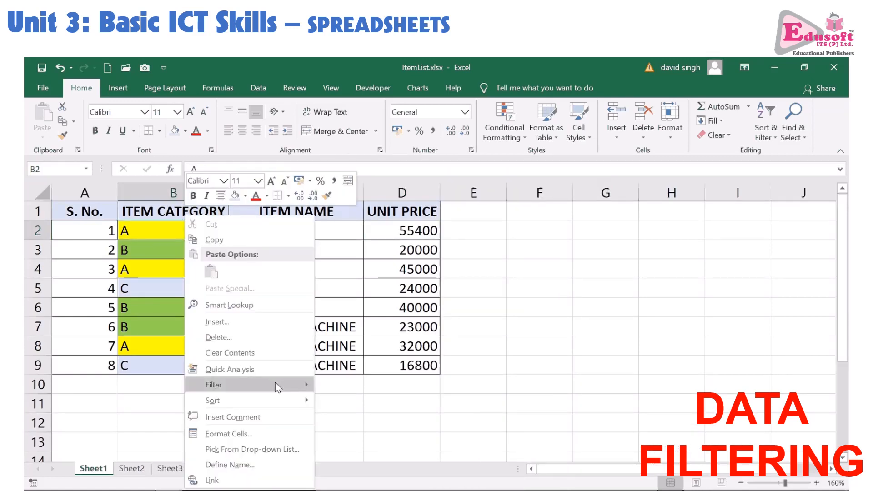
{"action": "mouse_move", "coordinate": [275, 384]}
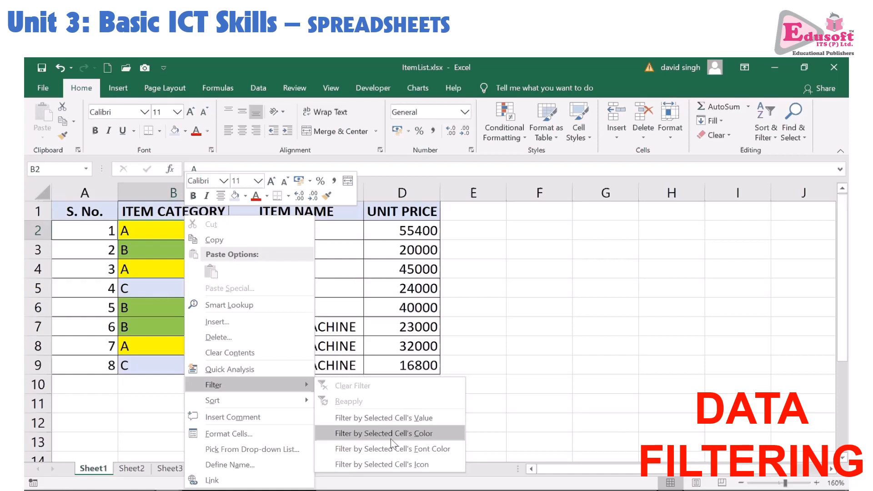
{"action": "left_click", "coordinate": [460, 440]}
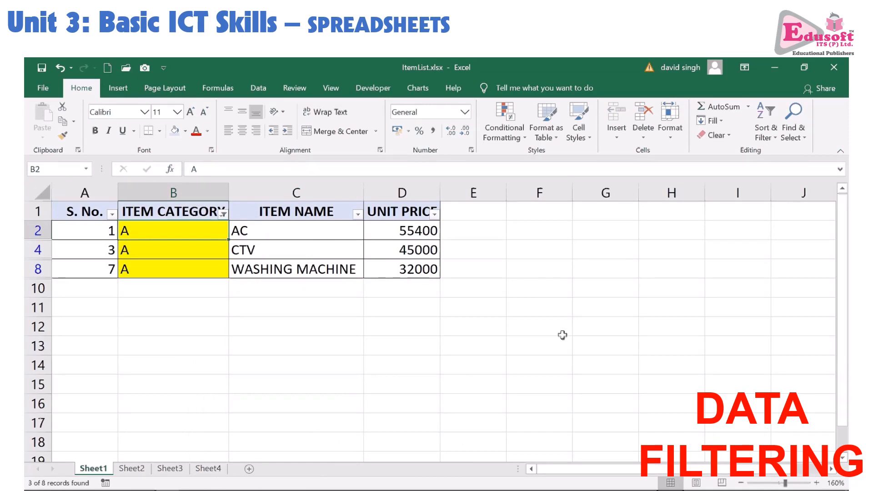
{"action": "left_click", "coordinate": [775, 139]}
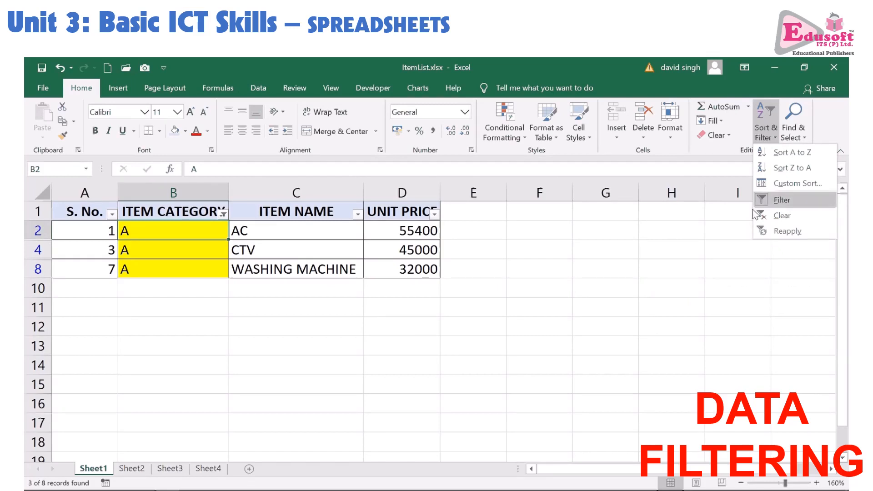
{"action": "left_click", "coordinate": [782, 200]}
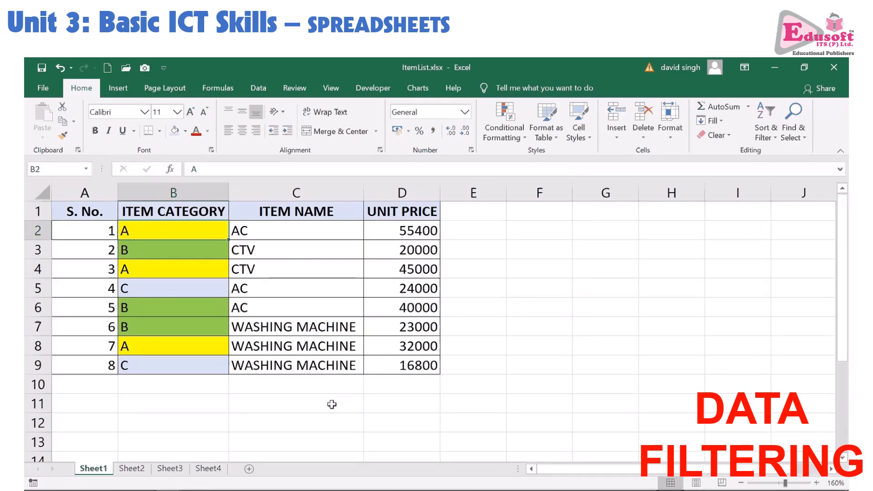
Examine the options for filtering by the selected cell on the ITEM CATEGORY value in B3
{"action": "left_click", "coordinate": [218, 254]}
{"action": "right_click", "coordinate": [218, 254]}
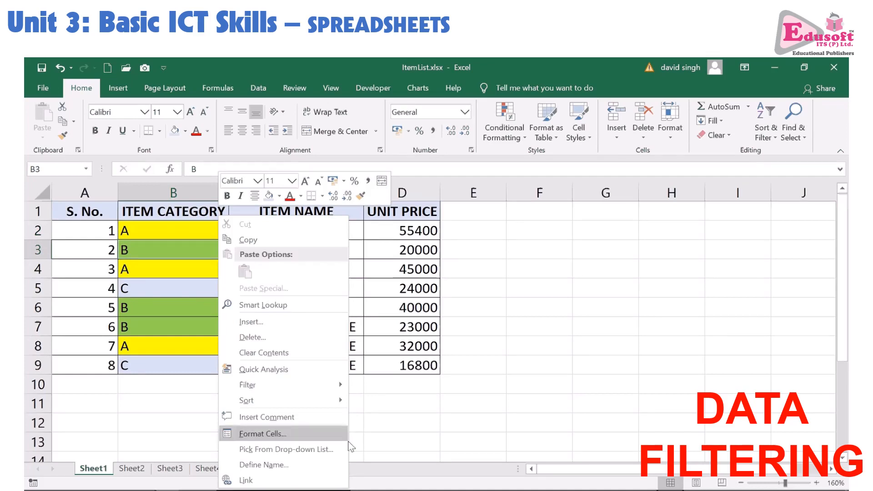
{"action": "mouse_move", "coordinate": [339, 385]}
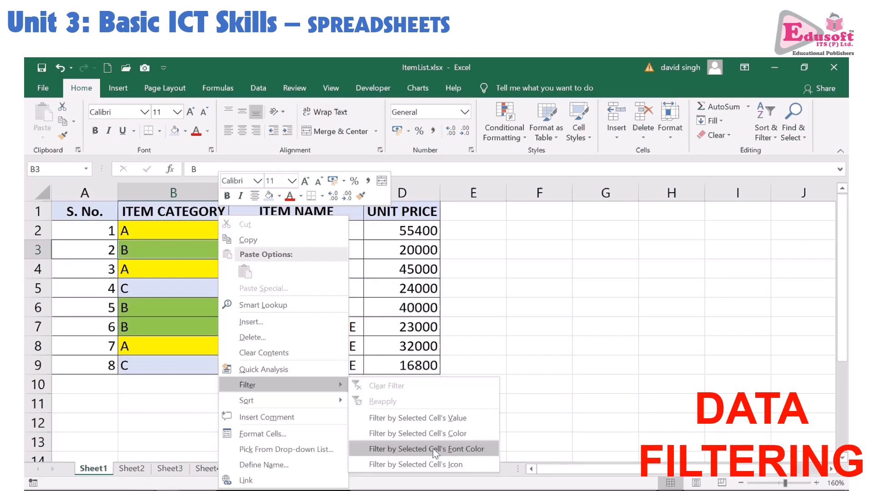
{"action": "left_click", "coordinate": [534, 398]}
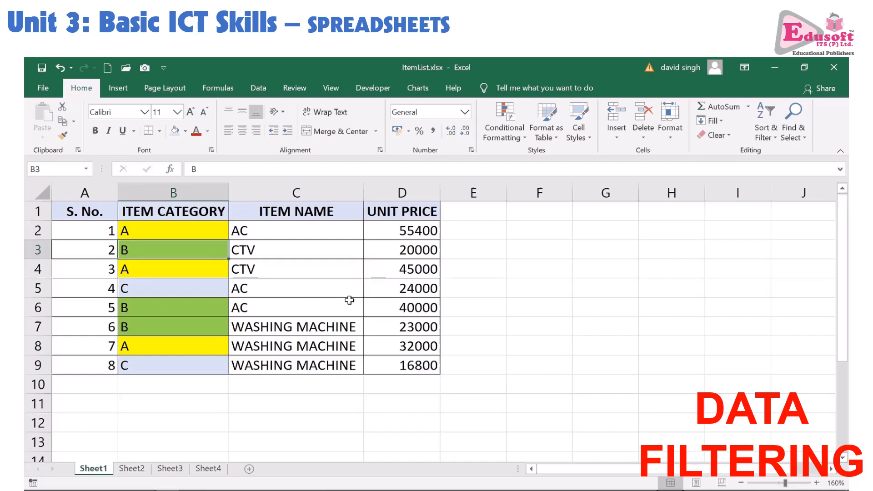
Turn on filtering for the table's header row from the ITEM NAME heading in C1
{"action": "left_click", "coordinate": [307, 216]}
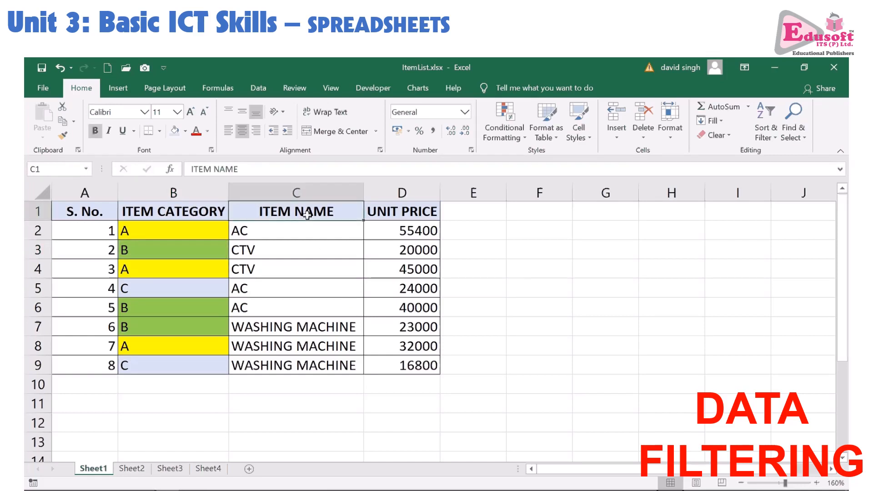
{"action": "left_click", "coordinate": [779, 140]}
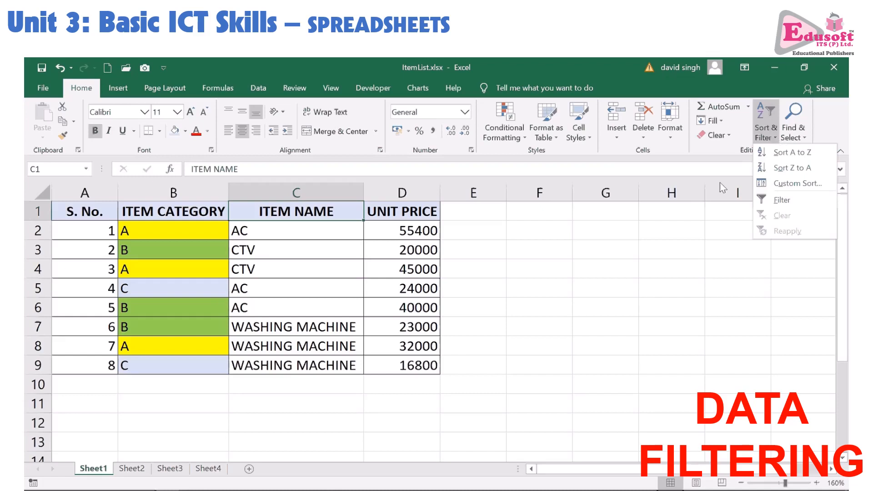
{"action": "left_click", "coordinate": [790, 200]}
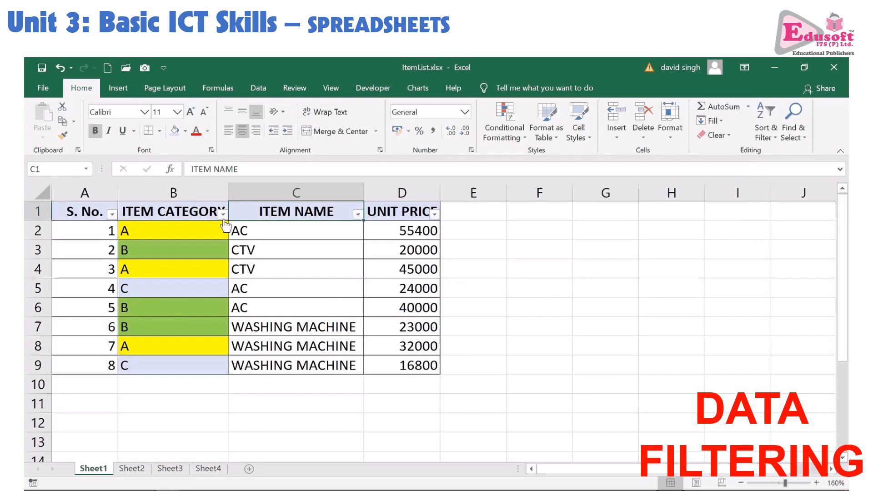
Filter UNIT PRICE to only the values 16800, 32000, 40000 and 55400, and undo the filter
{"action": "left_click", "coordinate": [435, 214]}
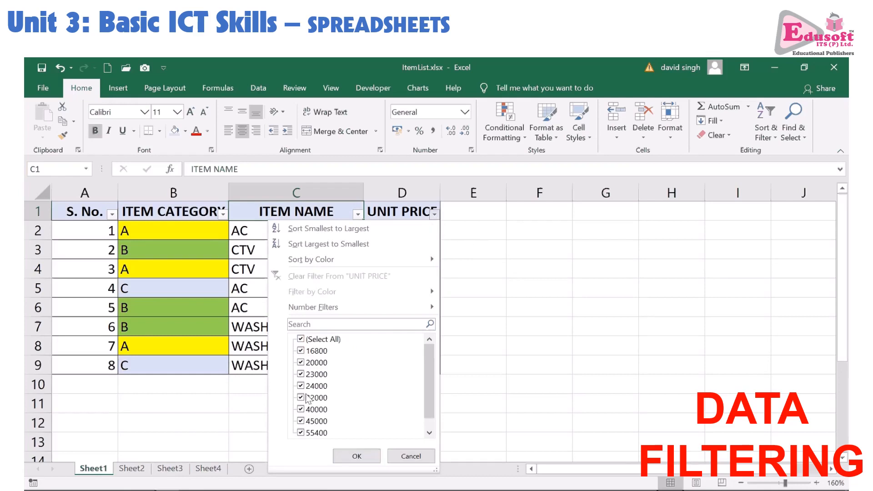
{"action": "left_click", "coordinate": [300, 340]}
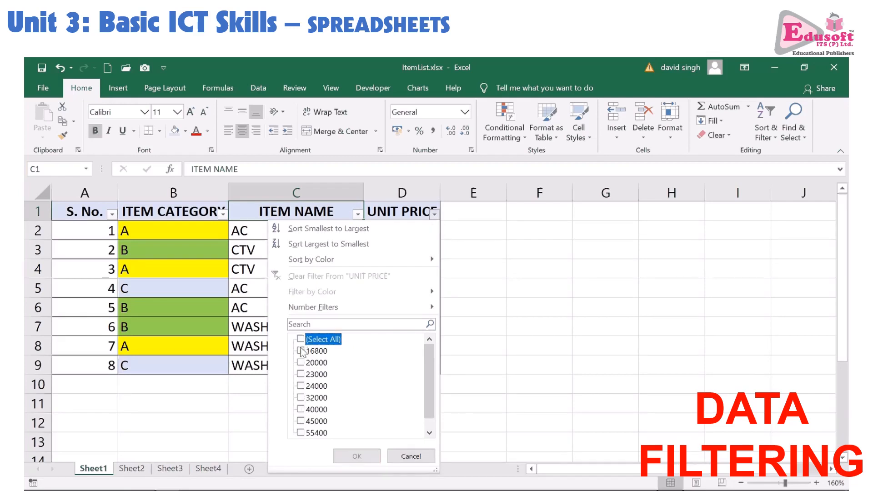
{"action": "left_click", "coordinate": [301, 351]}
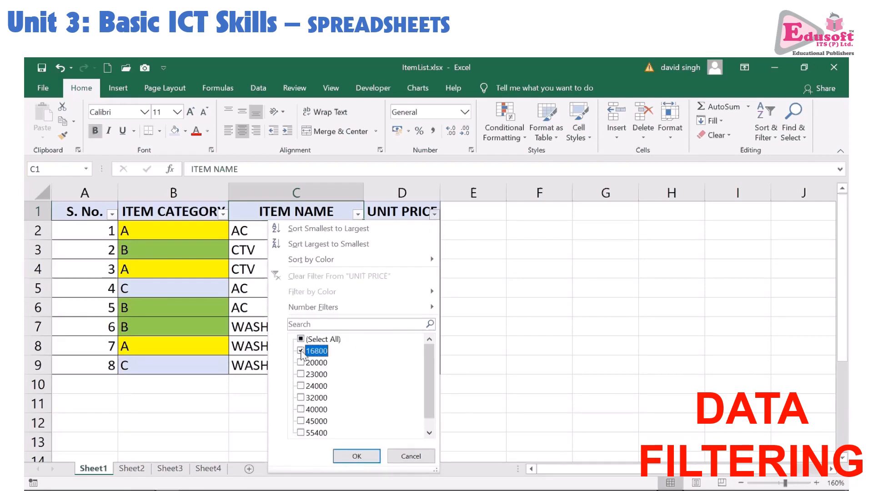
{"action": "left_click", "coordinate": [300, 398]}
{"action": "left_click", "coordinate": [301, 433]}
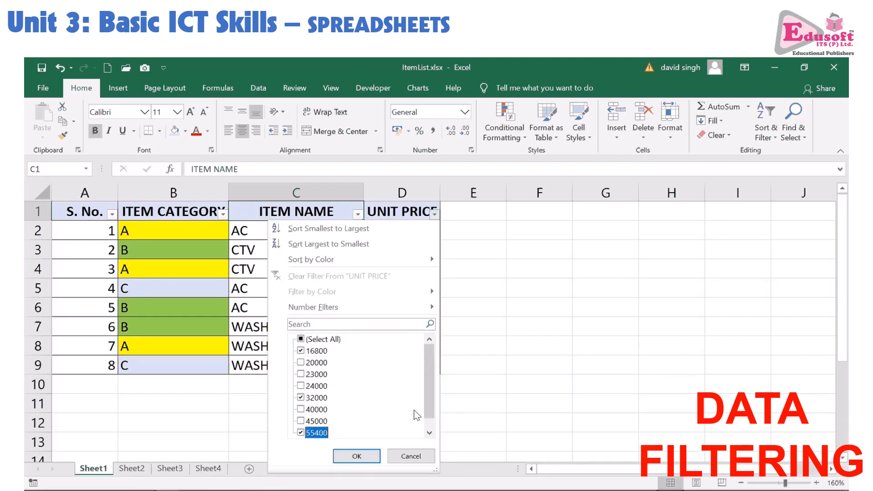
{"action": "scroll", "coordinate": [301, 414], "scroll_direction": "down", "scroll_amount": 1}
{"action": "left_click", "coordinate": [301, 399]}
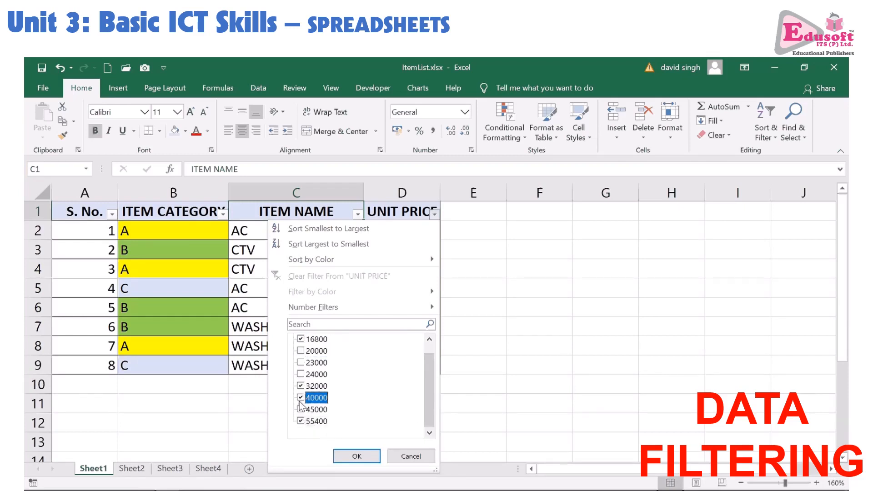
{"action": "left_click", "coordinate": [356, 456]}
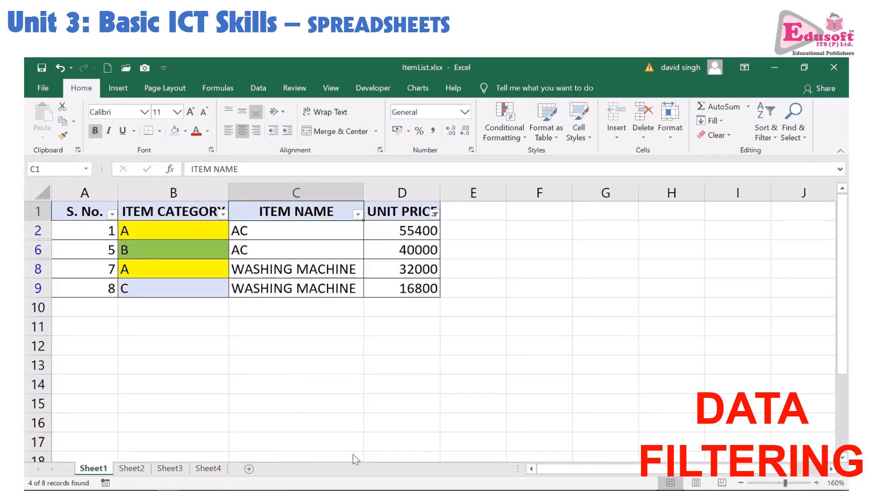
{"action": "key", "text": "ctrl+z"}
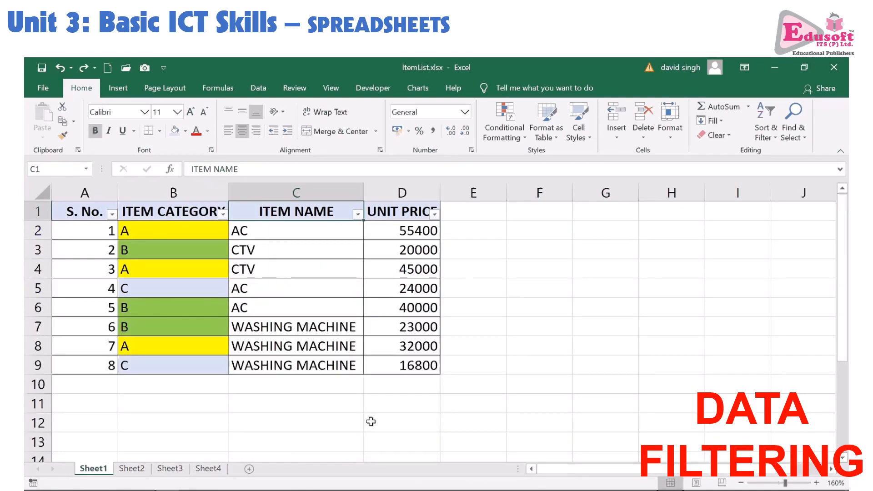
Apply a Between number filter on UNIT PRICE from 10000 to 30000, and undo the filter
{"action": "left_click", "coordinate": [434, 214]}
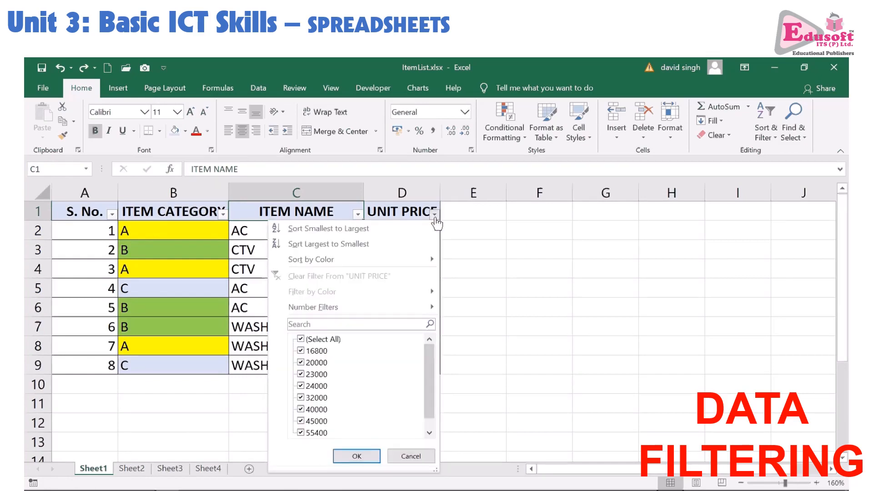
{"action": "mouse_move", "coordinate": [356, 312]}
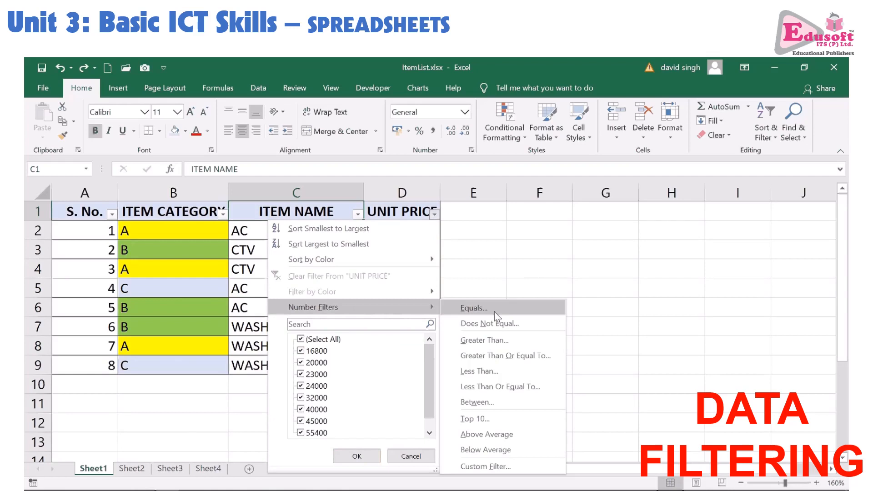
{"action": "left_click", "coordinate": [481, 403]}
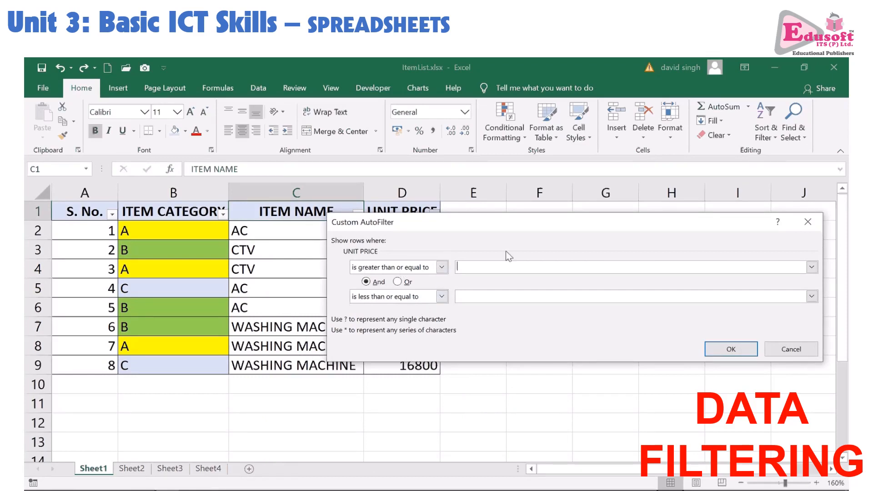
{"action": "type", "text": "10000"}
{"action": "left_click", "coordinate": [488, 300]}
{"action": "type", "text": "30000"}
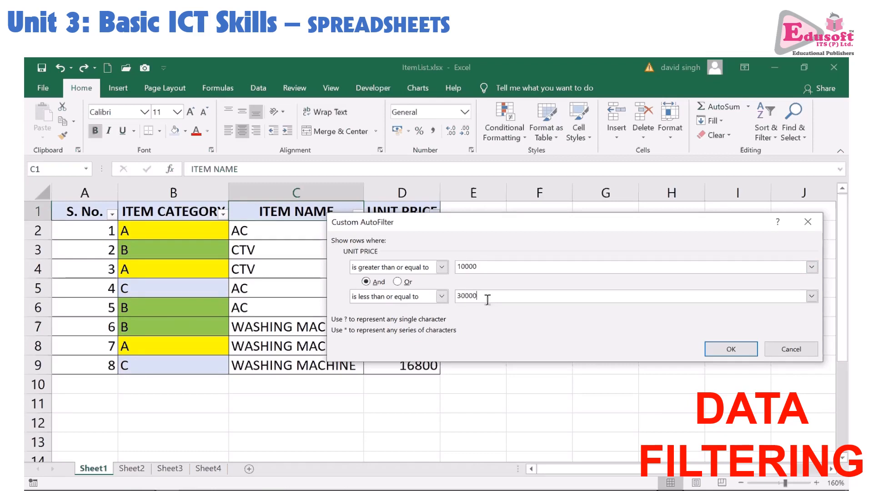
{"action": "left_click", "coordinate": [724, 351]}
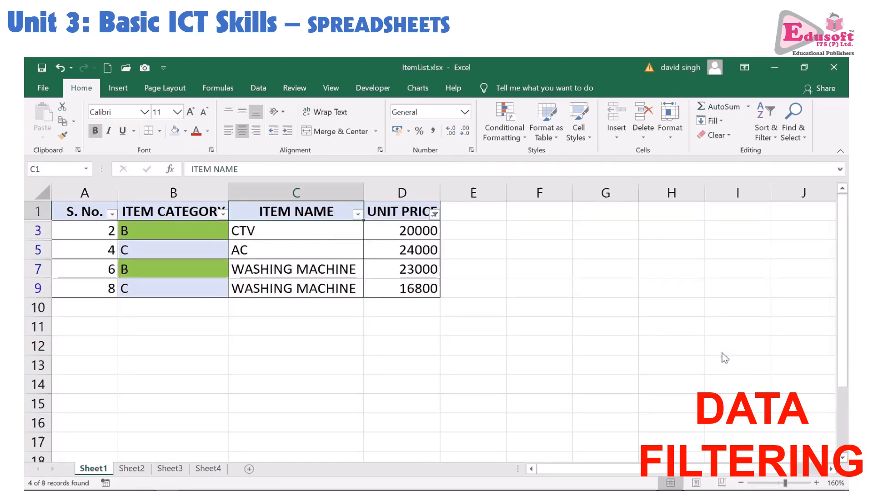
{"action": "key", "text": "ctrl+z"}
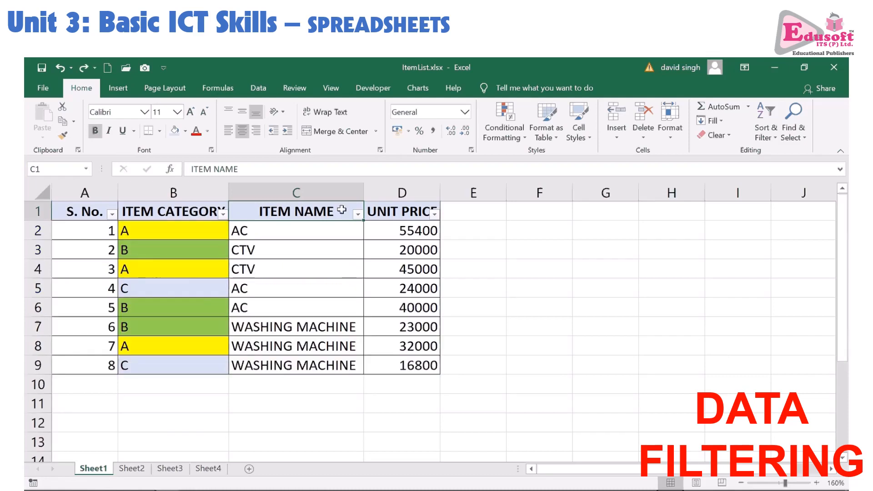
Apply a Begins With text filter on ITEM NAME for the letter w
{"action": "left_click", "coordinate": [358, 214]}
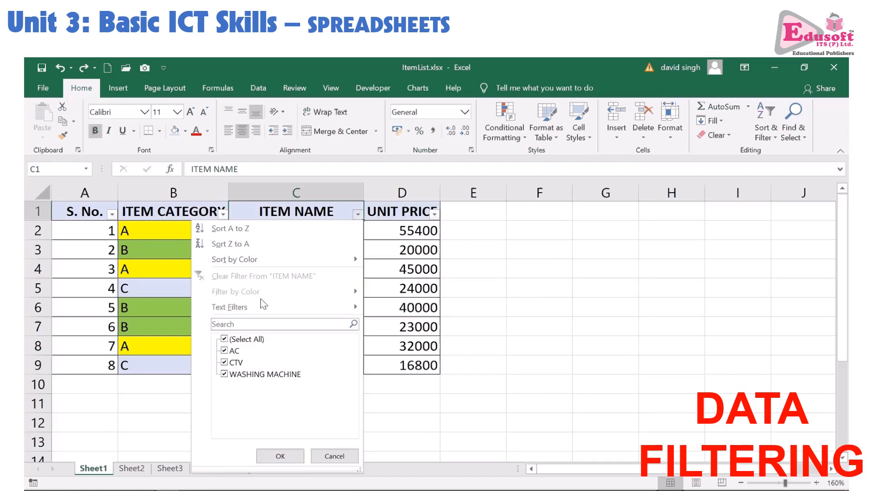
{"action": "mouse_move", "coordinate": [264, 308]}
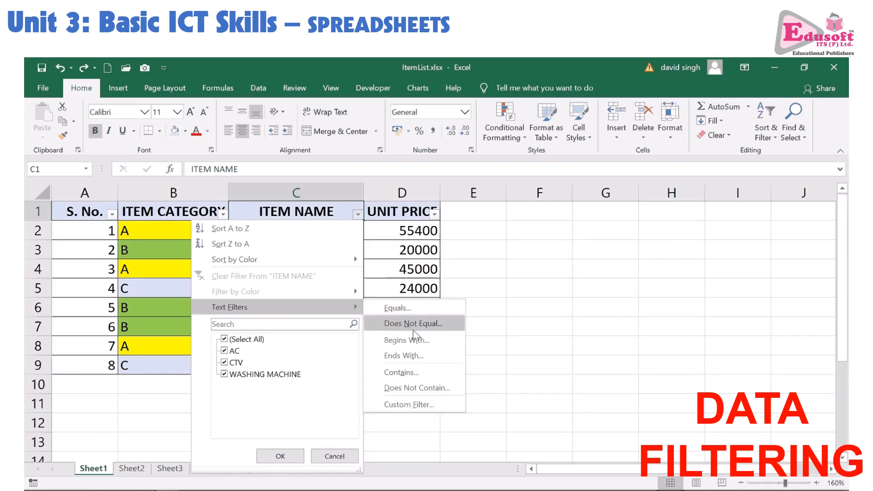
{"action": "left_click", "coordinate": [418, 346]}
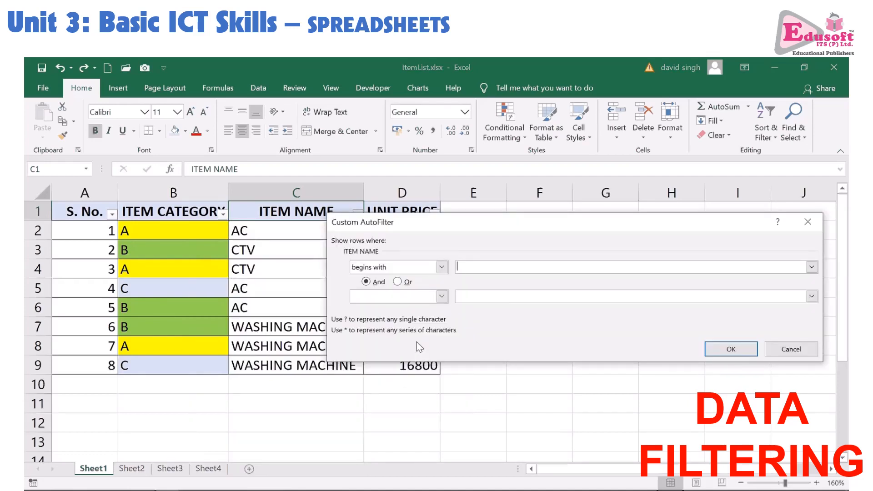
{"action": "type", "text": "w"}
{"action": "left_click", "coordinate": [731, 349]}
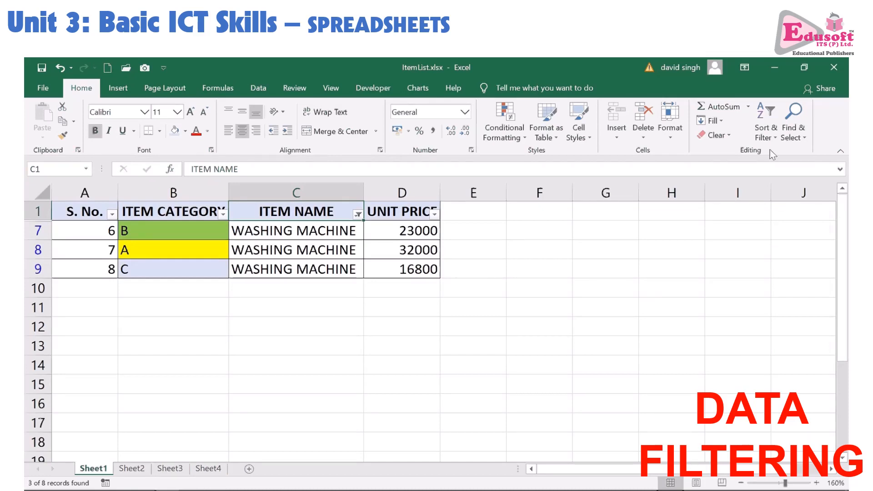
Turn off filtering for the whole table and select an empty cell outside it
{"action": "left_click", "coordinate": [777, 136]}
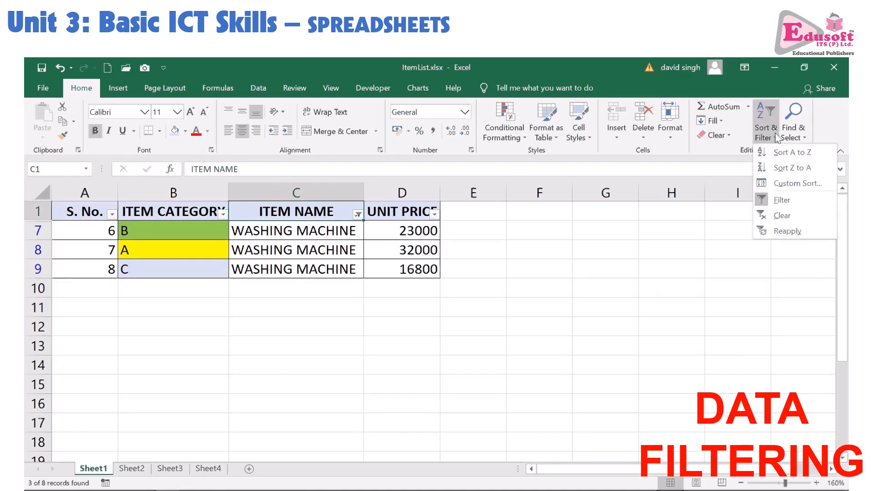
{"action": "left_click", "coordinate": [788, 203]}
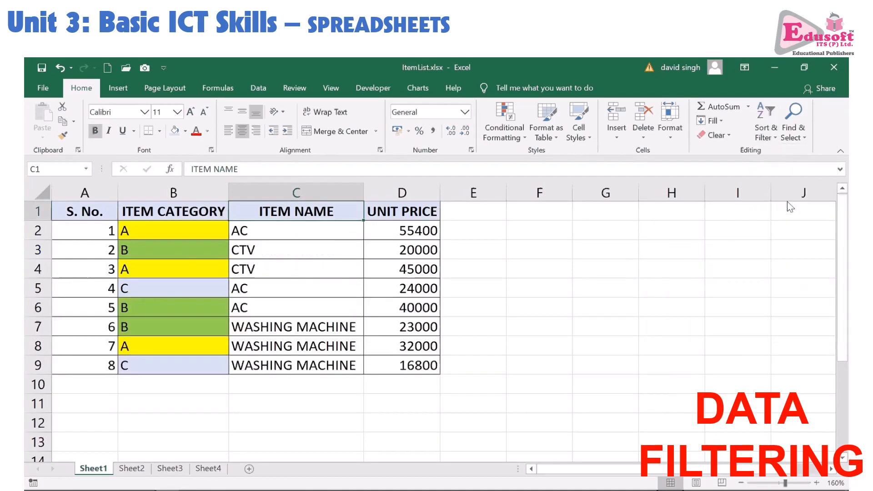
{"action": "left_click", "coordinate": [471, 332]}
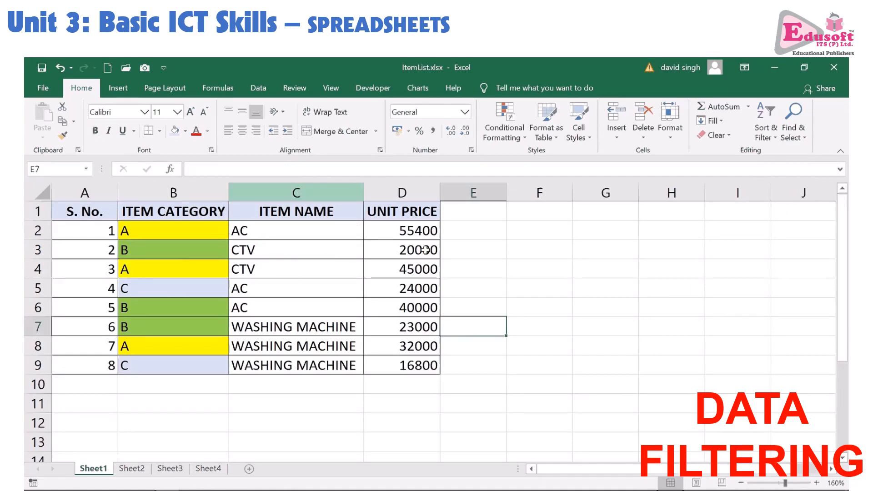
{"action": "left_click", "coordinate": [514, 415]}
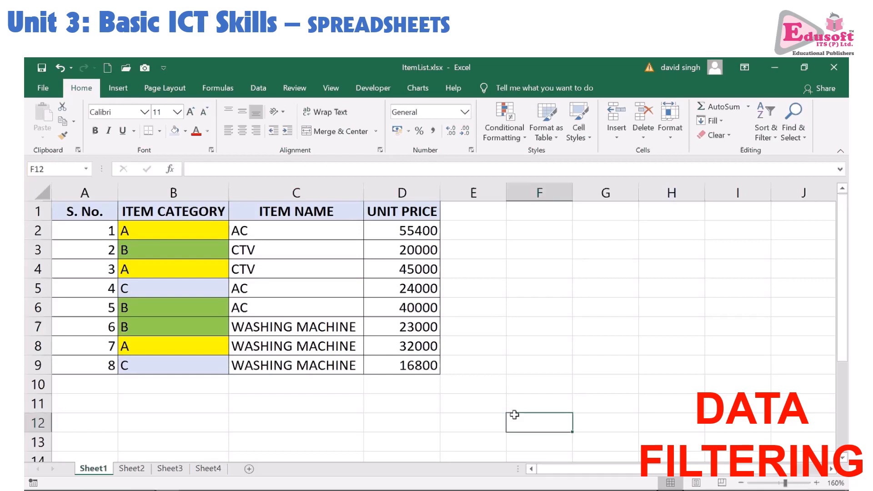